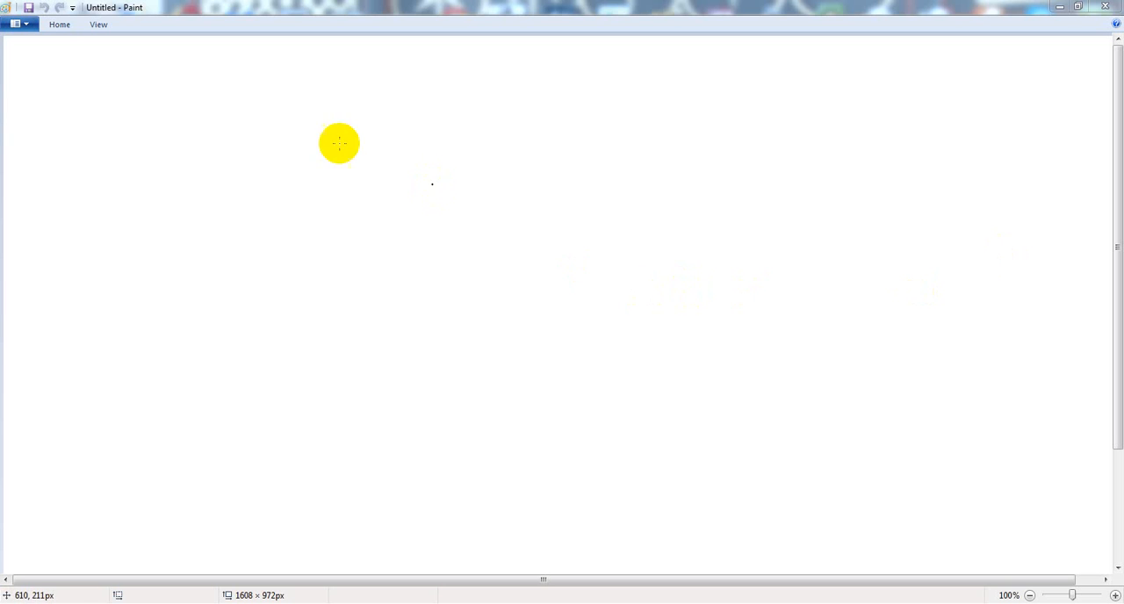
Step: Switch to vSphere Client and open the networking configuration of host 192.168.1.200
click(676, 603)
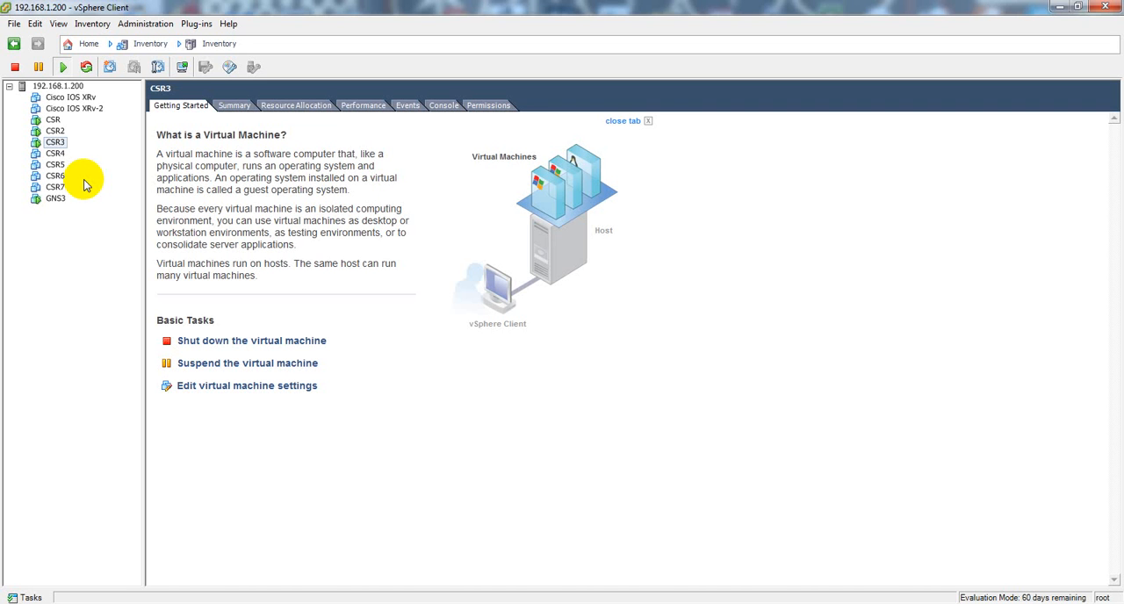
click(57, 85)
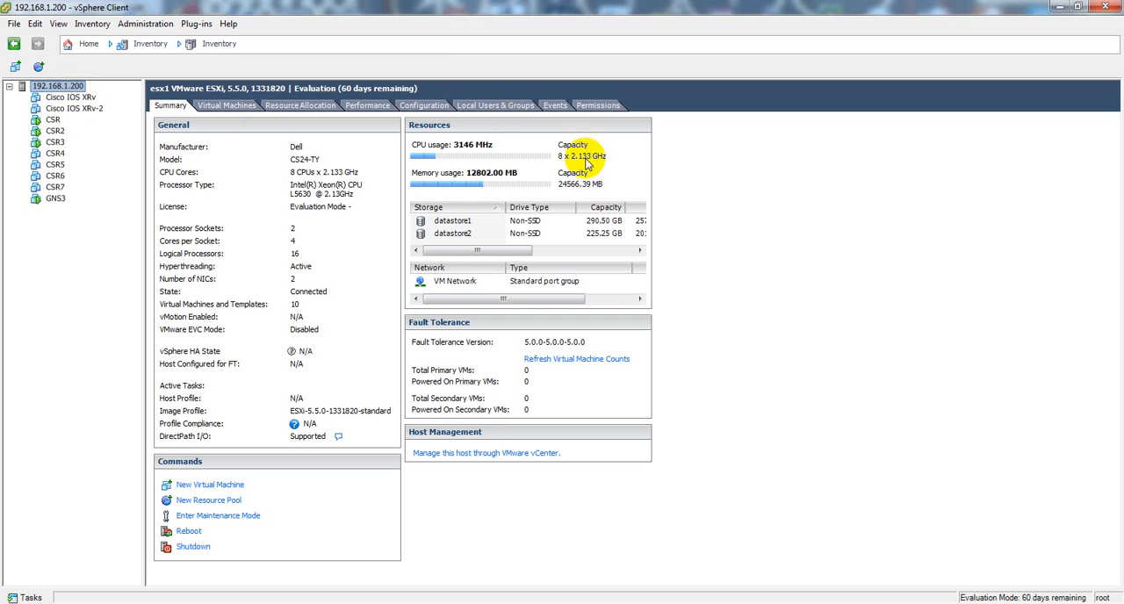
click(425, 106)
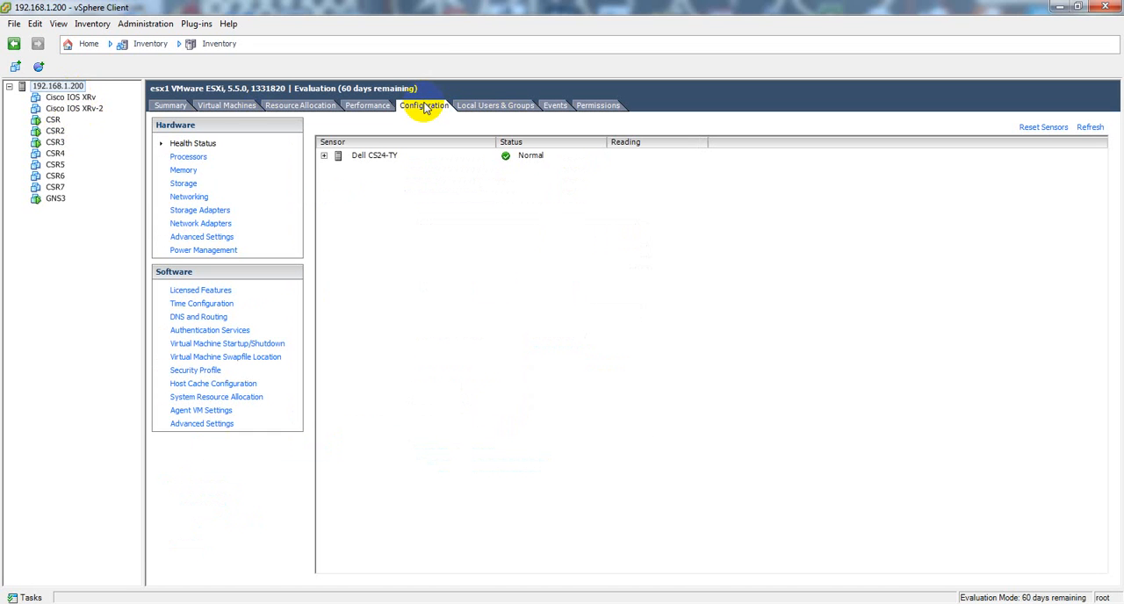
click(196, 198)
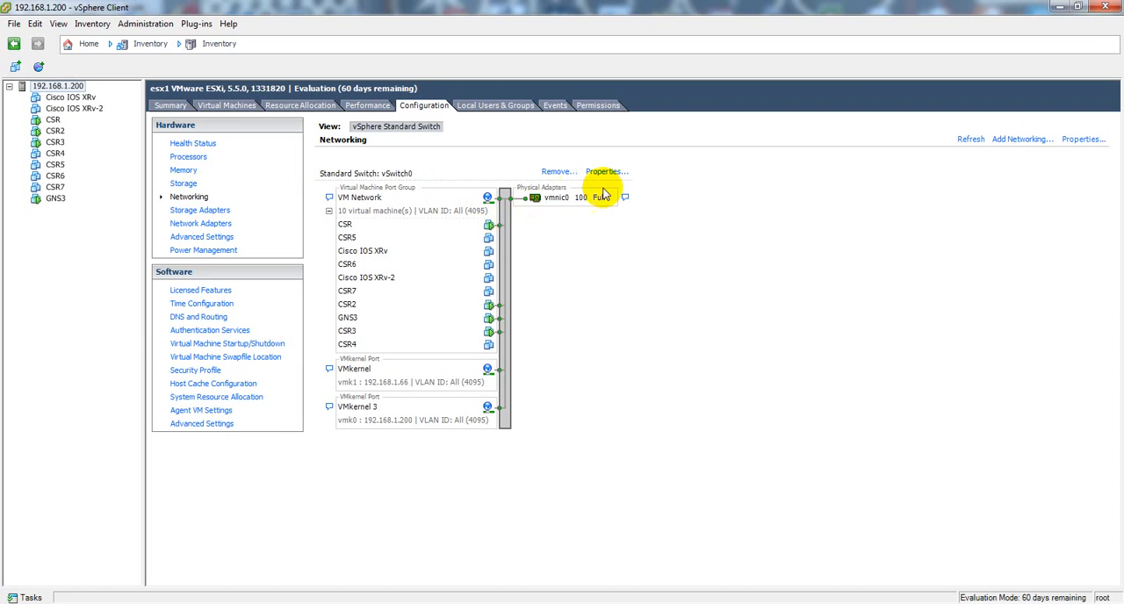
click(1022, 139)
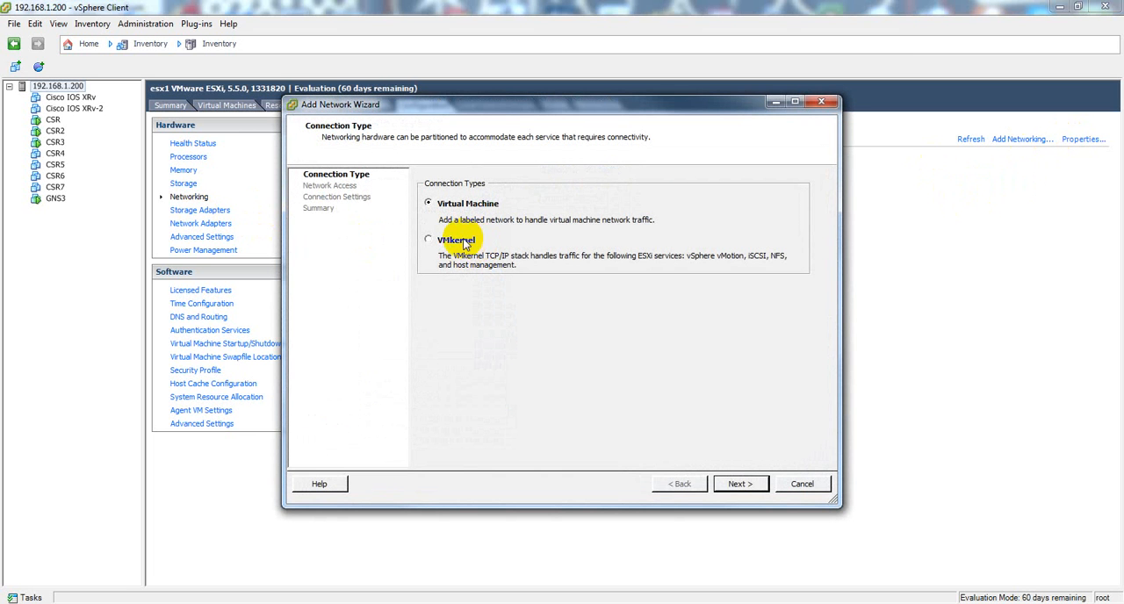
click(746, 484)
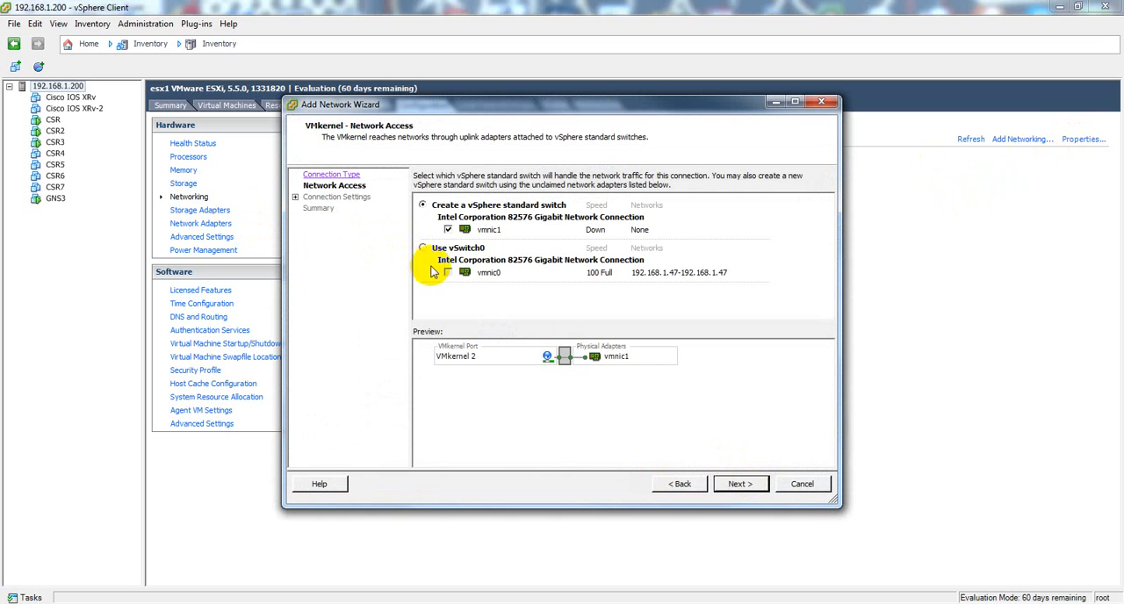
click(424, 249)
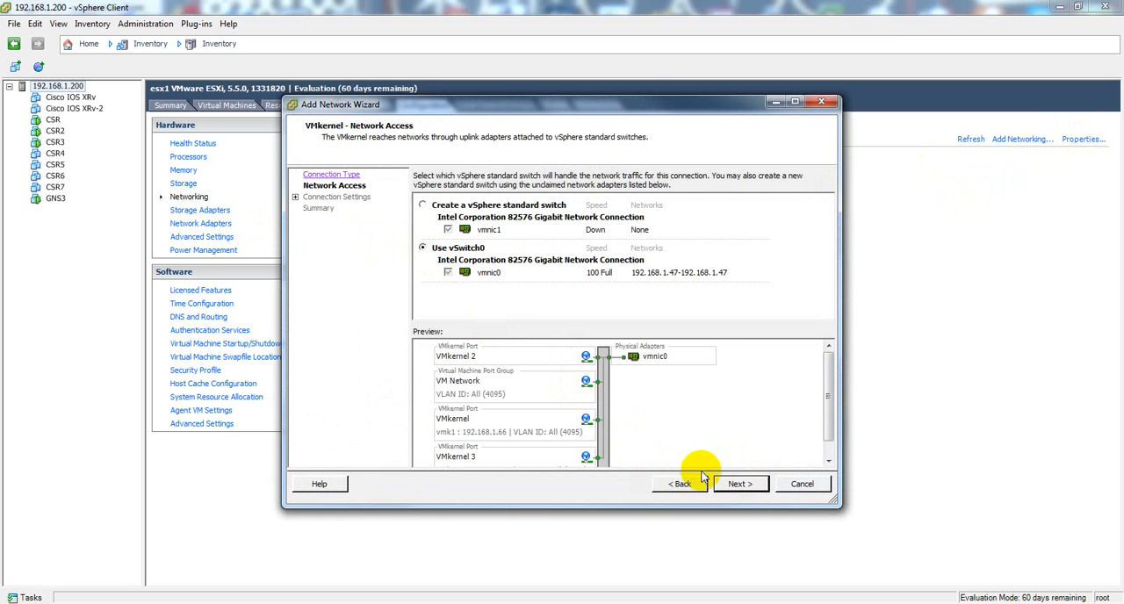
click(742, 485)
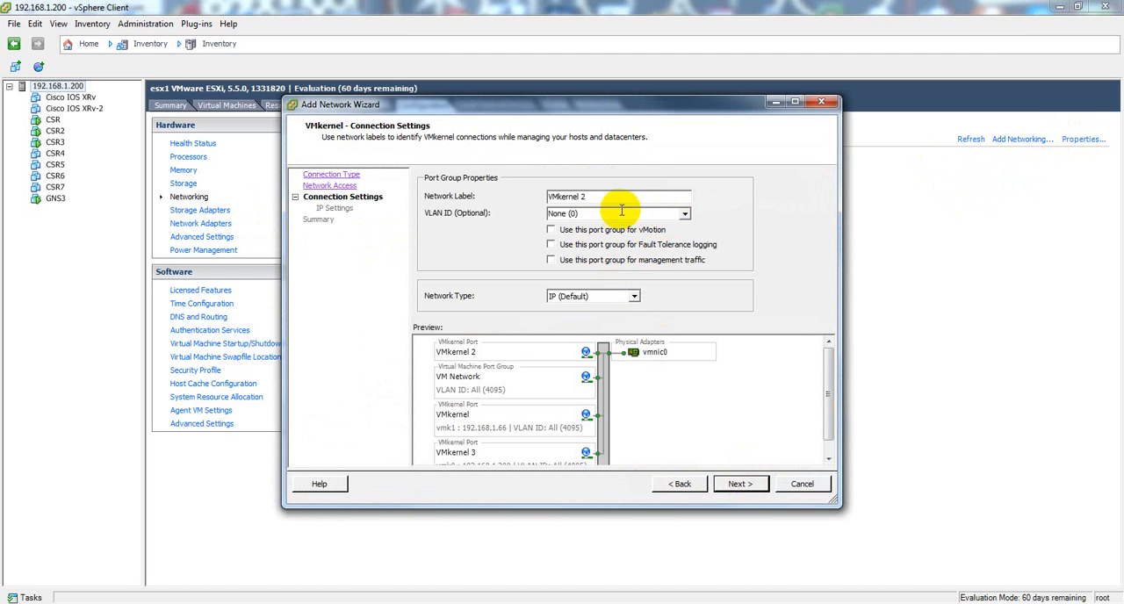
click(685, 215)
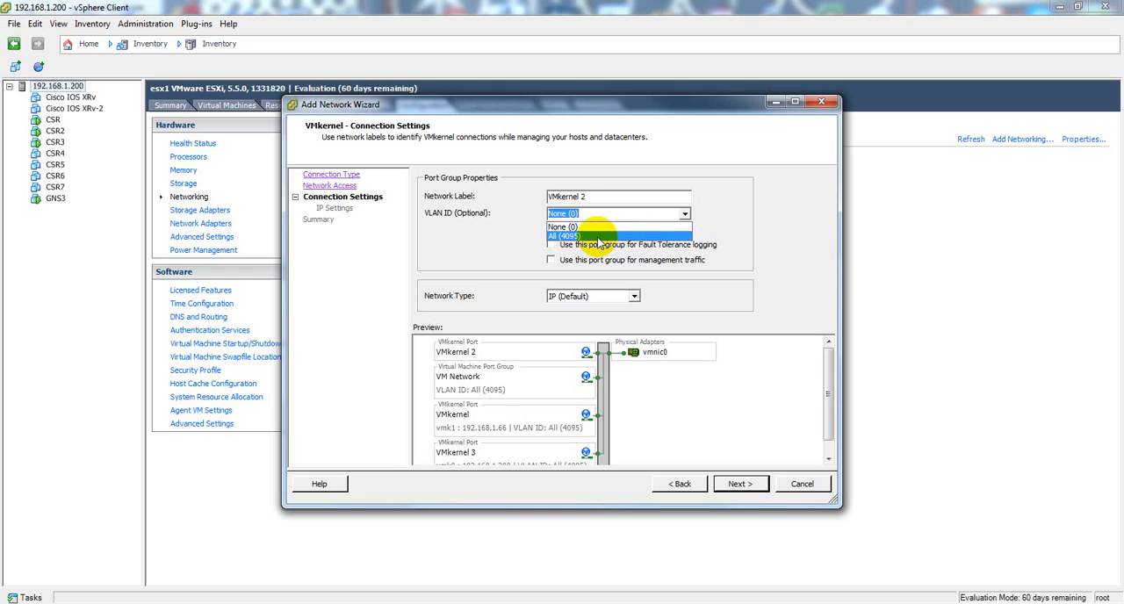
click(597, 237)
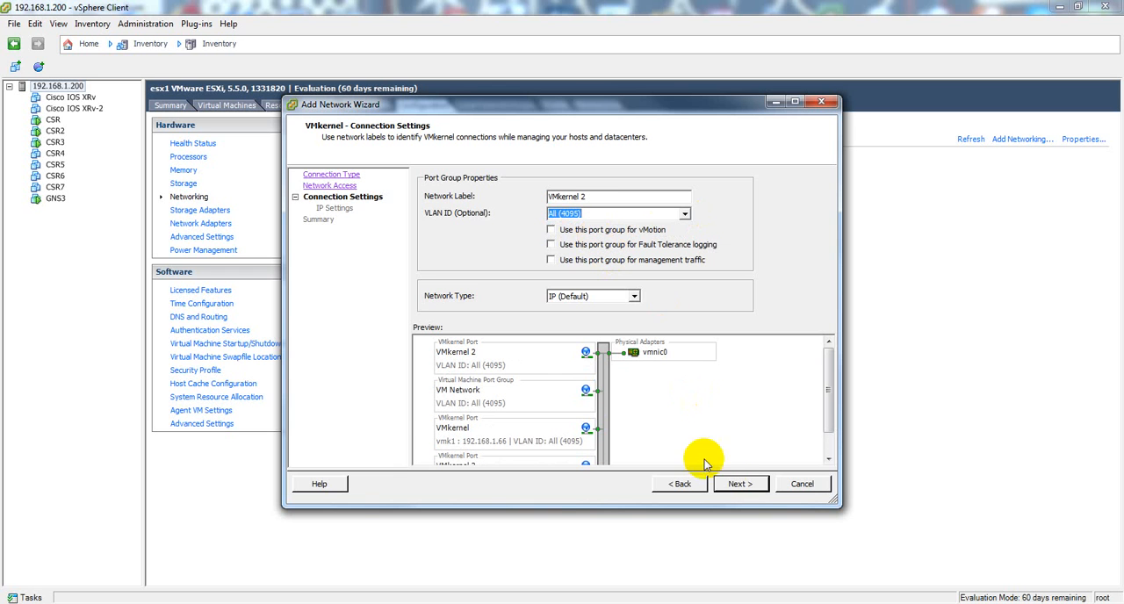
click(737, 484)
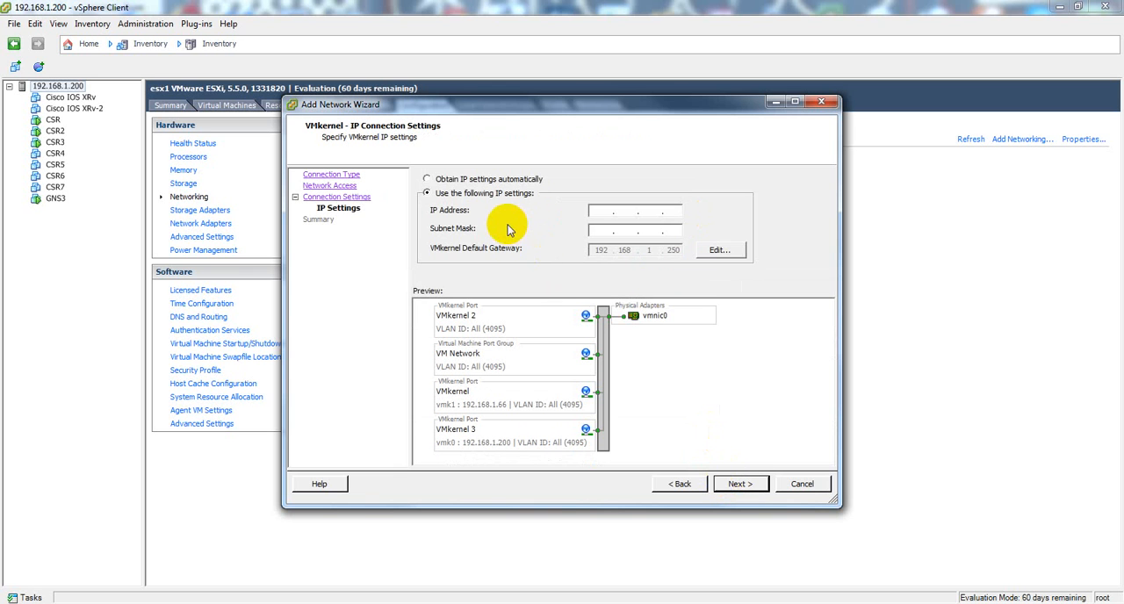
click(427, 178)
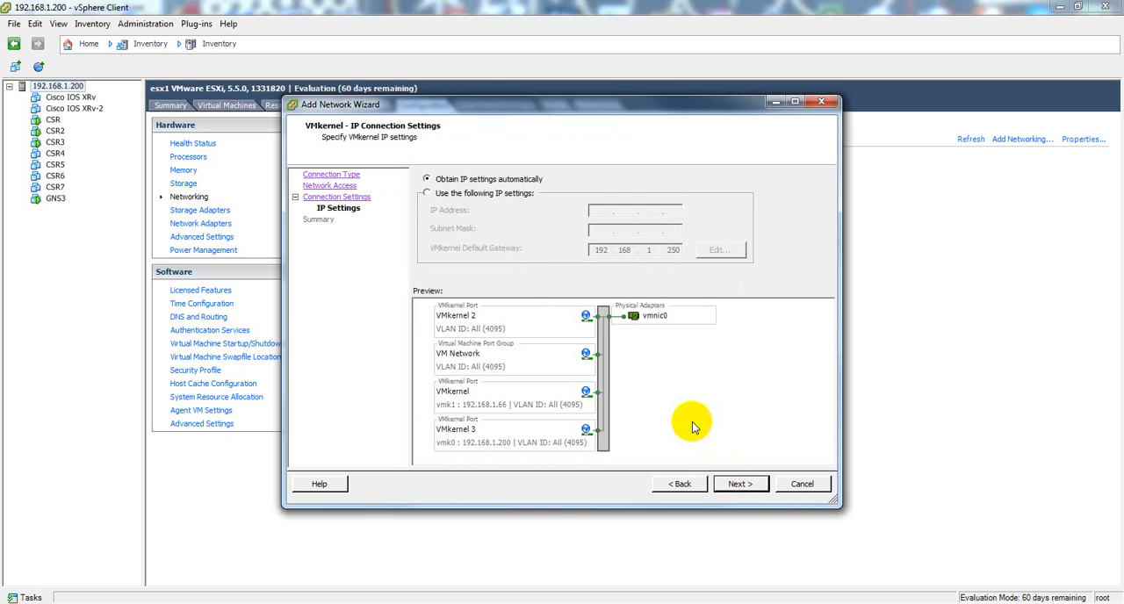
click(801, 484)
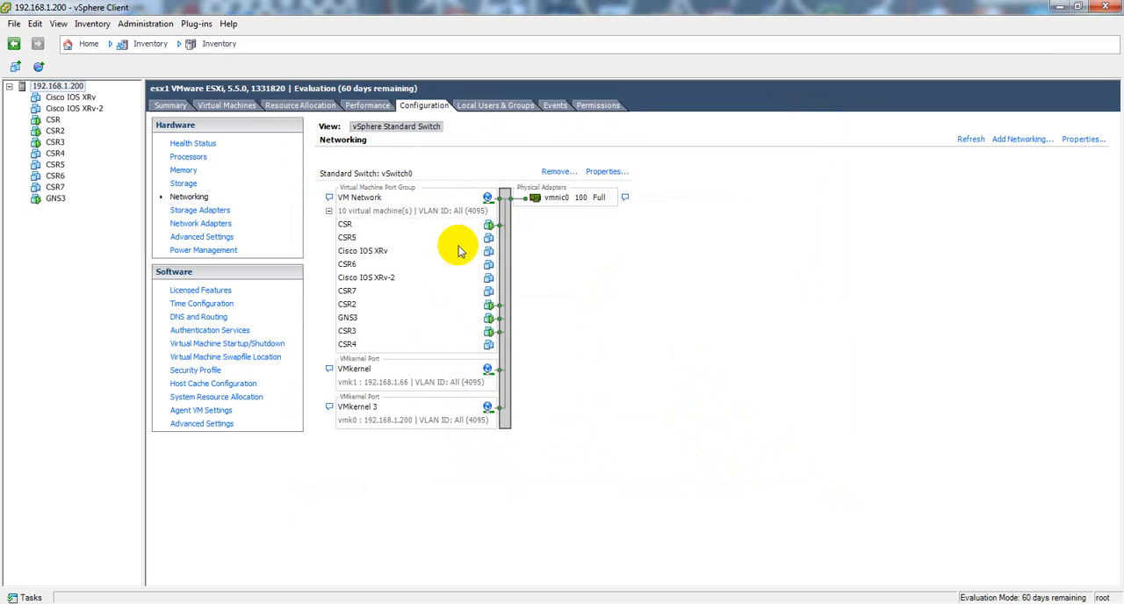
Step: Examine vSwitch0's vmnic0 speed and duplex setting and its policies for promiscuous mode, MAC address changes and forged transmits
click(606, 173)
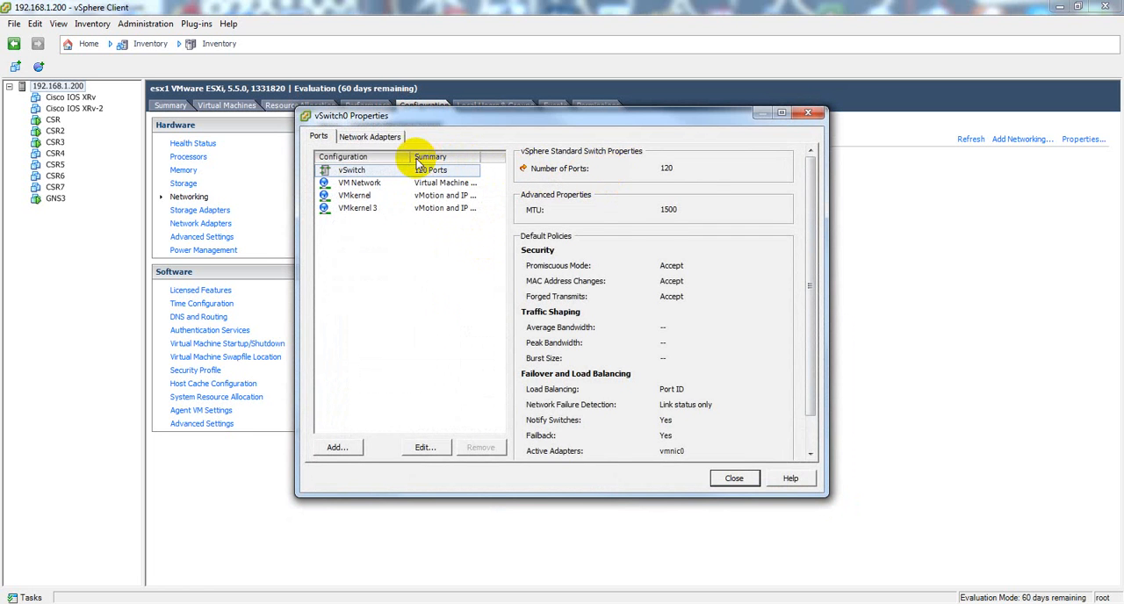
click(384, 143)
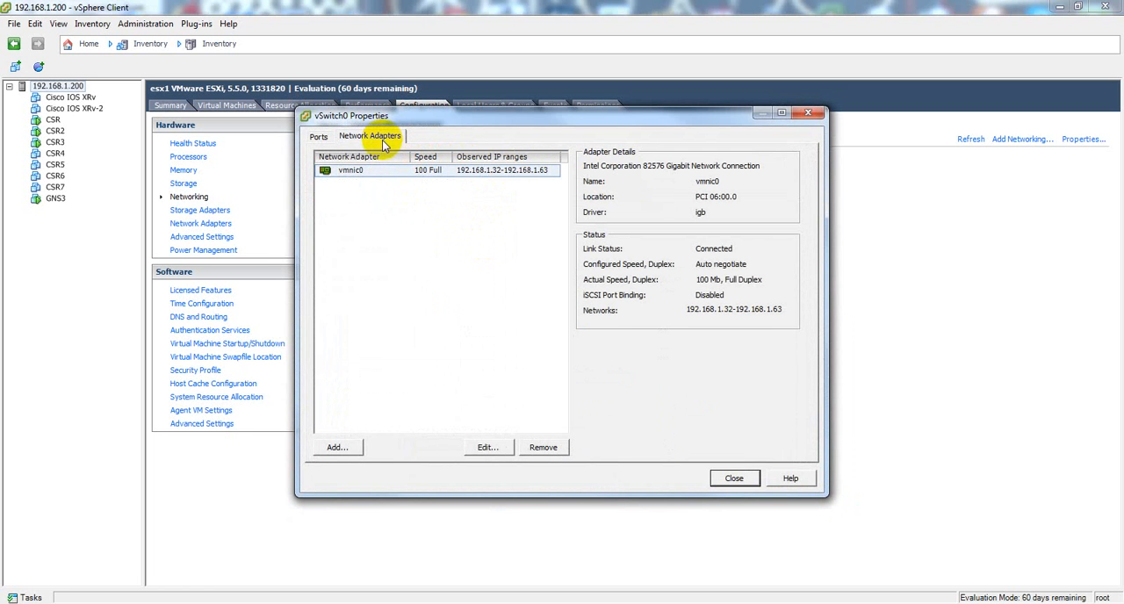
click(487, 447)
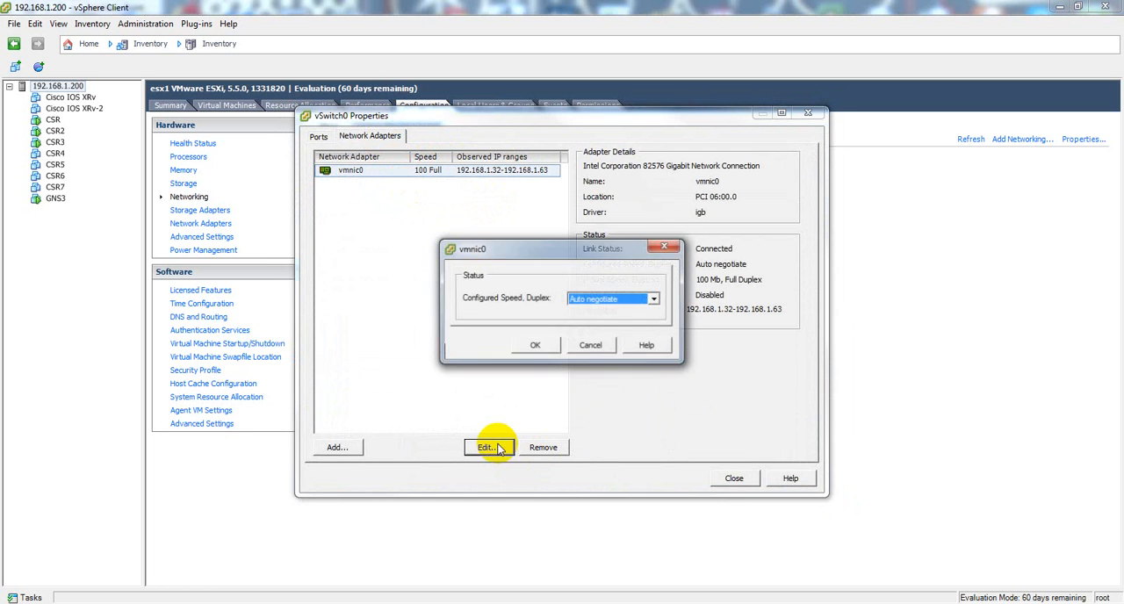
key(Escape)
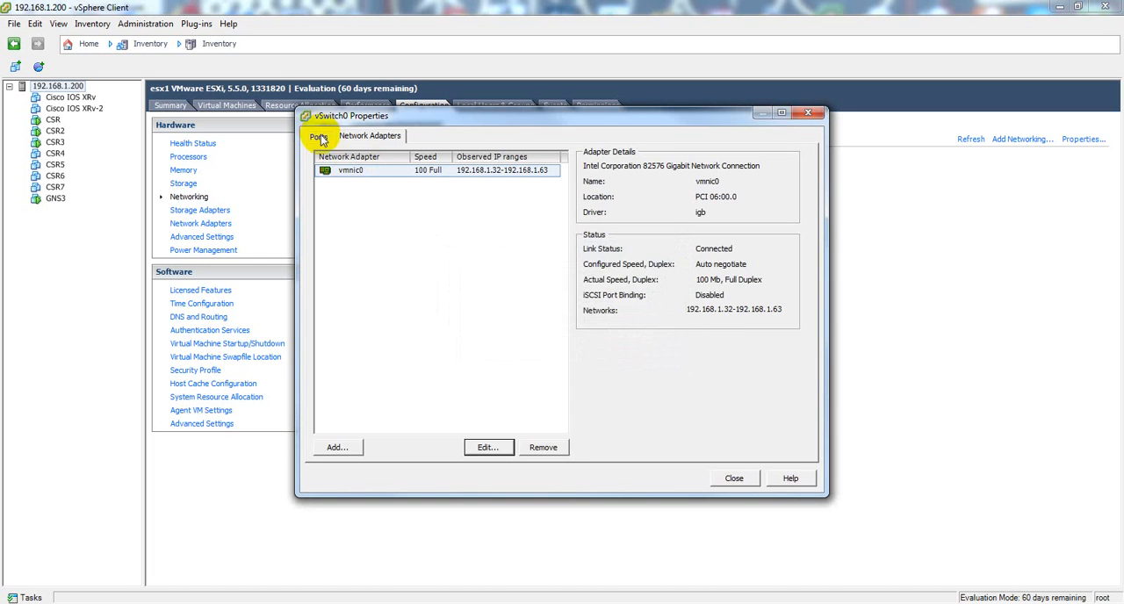
click(318, 136)
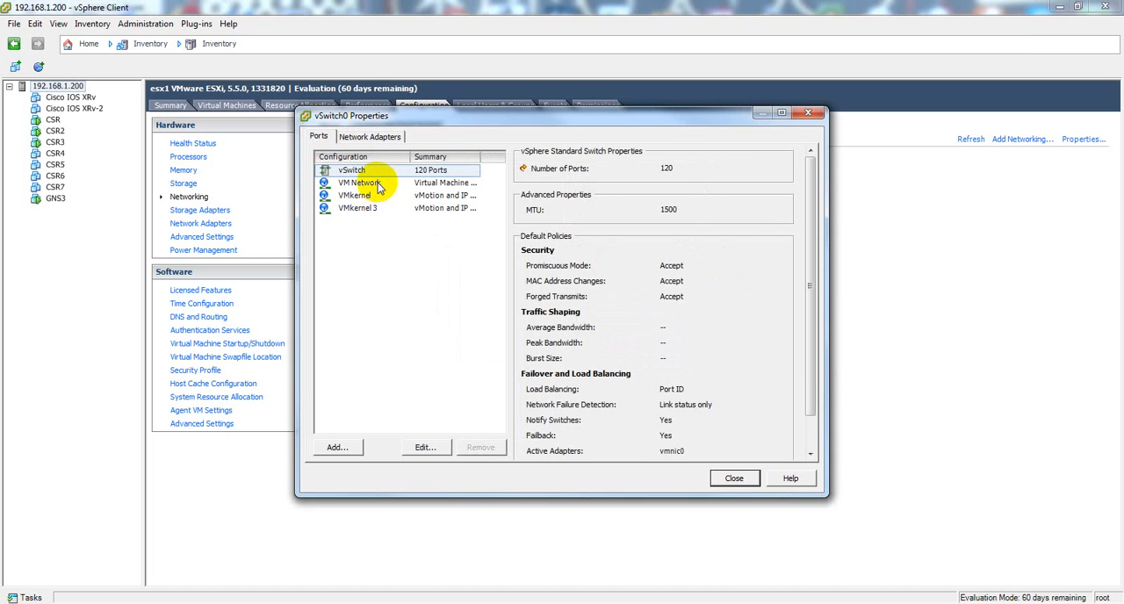
click(424, 449)
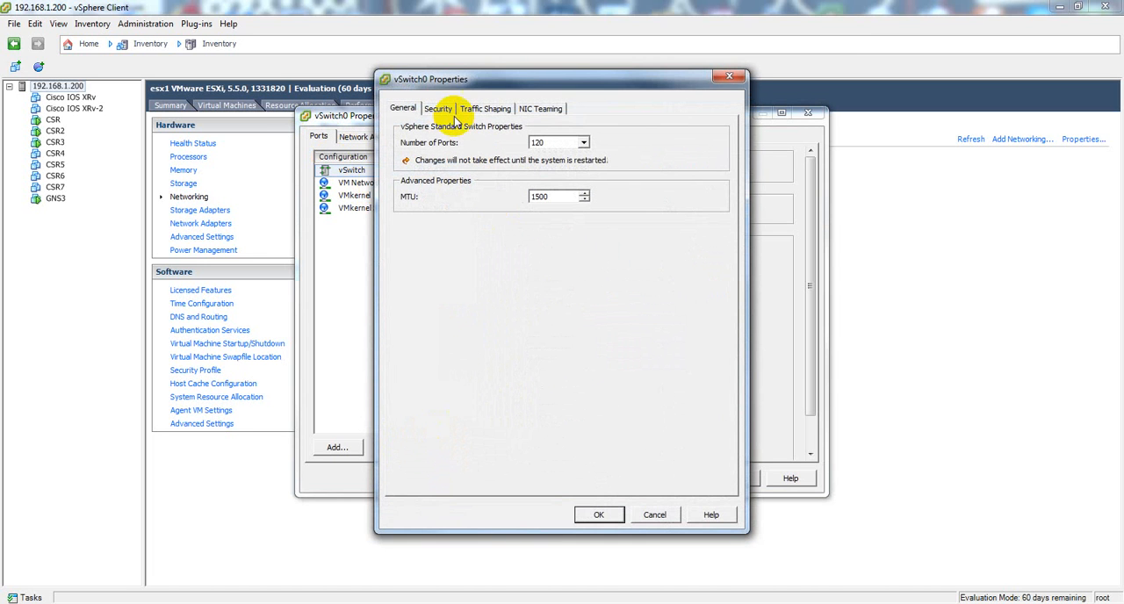
click(440, 113)
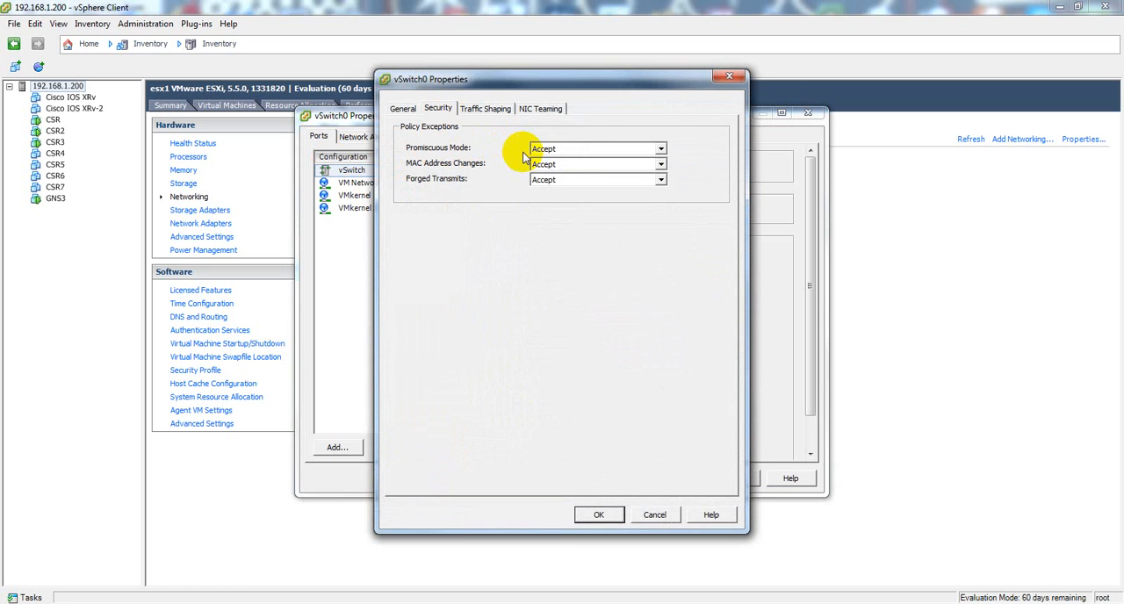
click(615, 514)
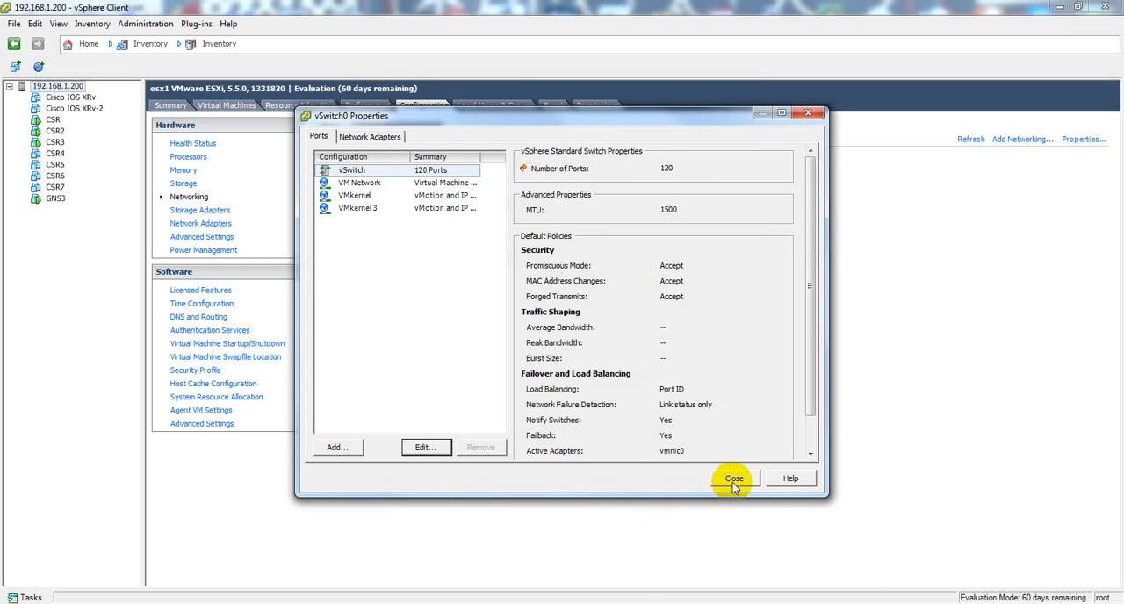
click(734, 481)
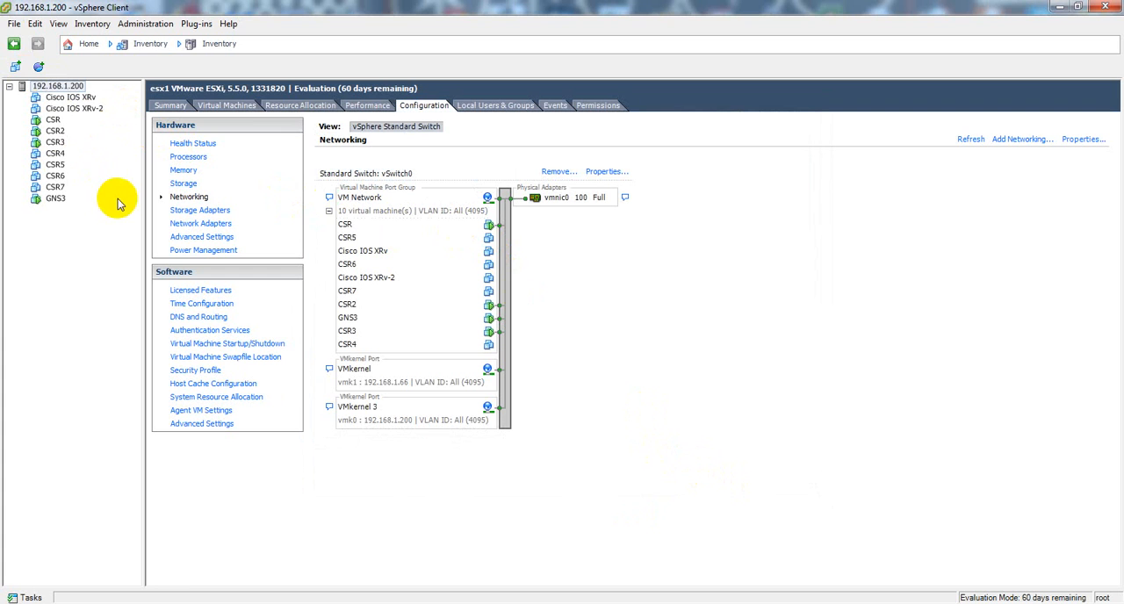
Step: Start deploying an OVF template with csr1000v-universalk9.03.11.01.S.154-1.S1-std-C1-M2560-N3-DS8.ova as the source file
click(14, 24)
click(70, 60)
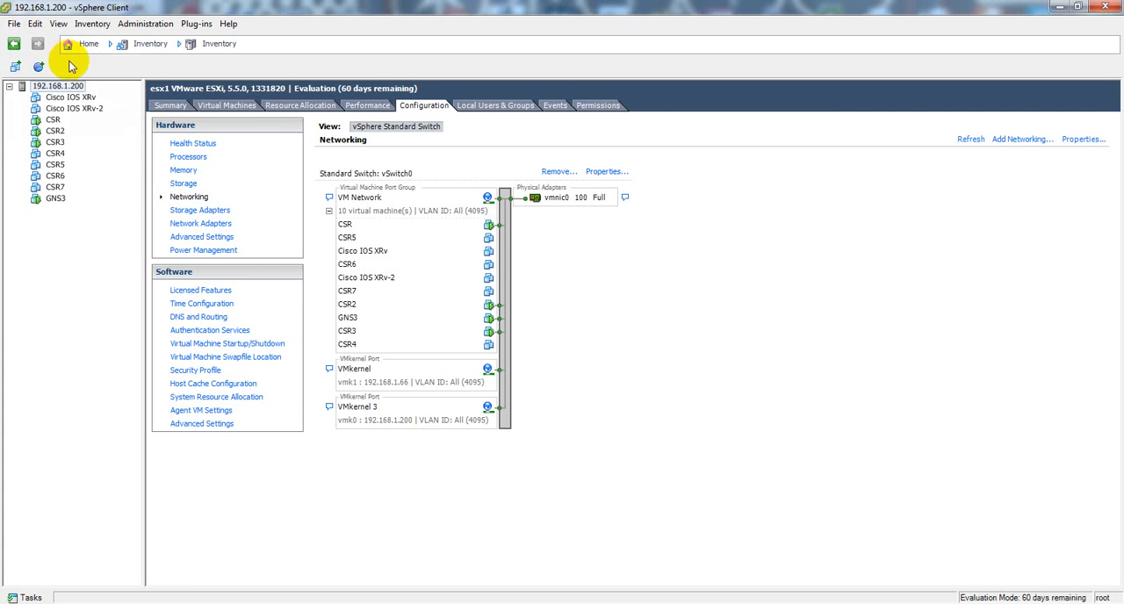
click(14, 24)
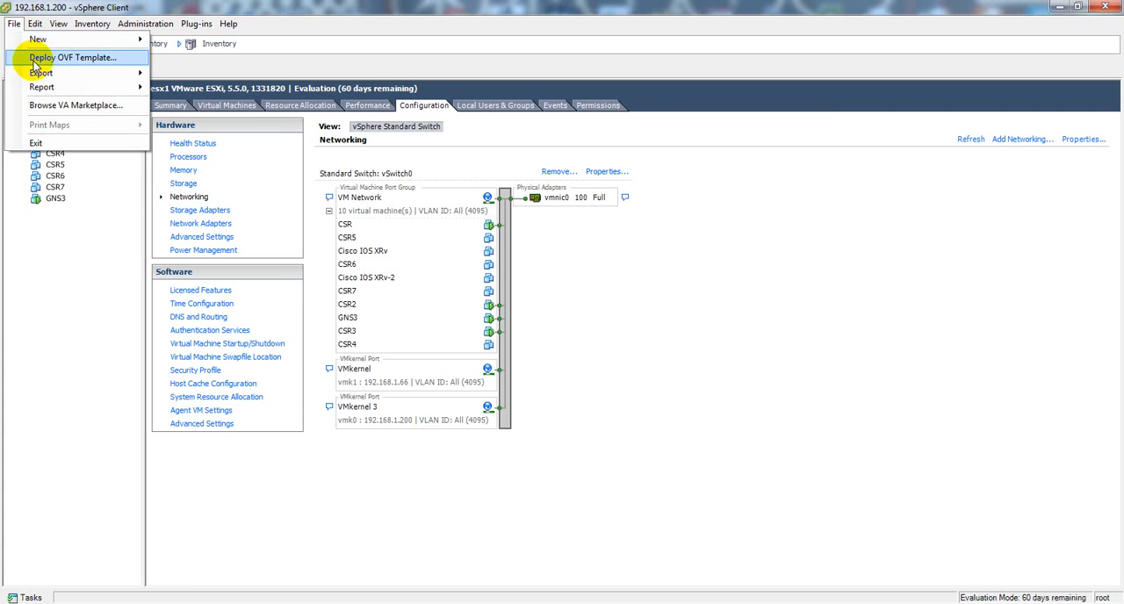
click(35, 60)
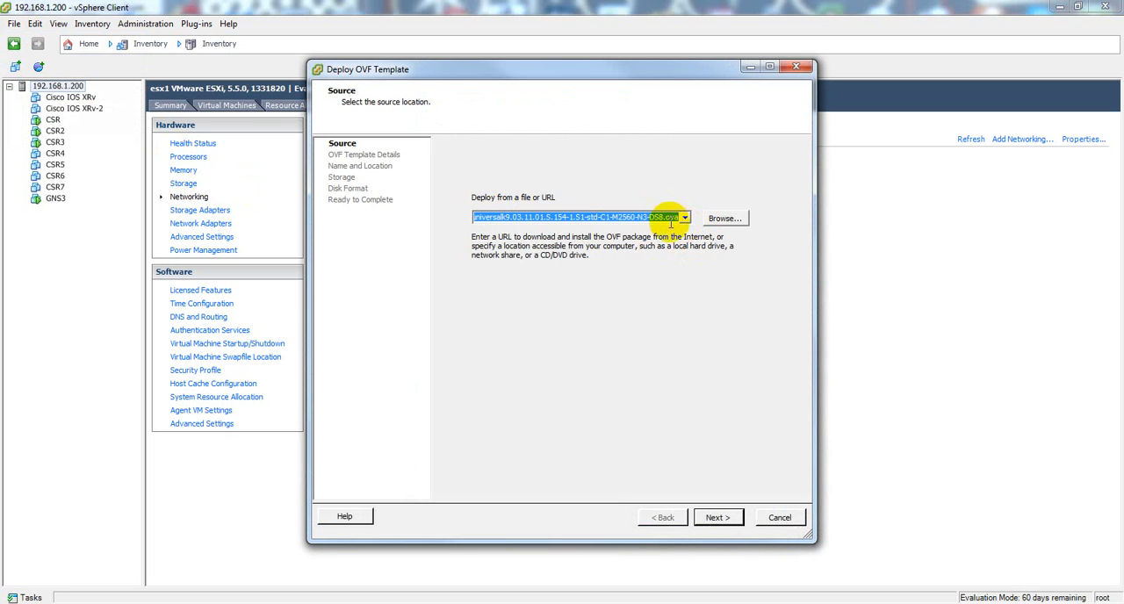
click(685, 218)
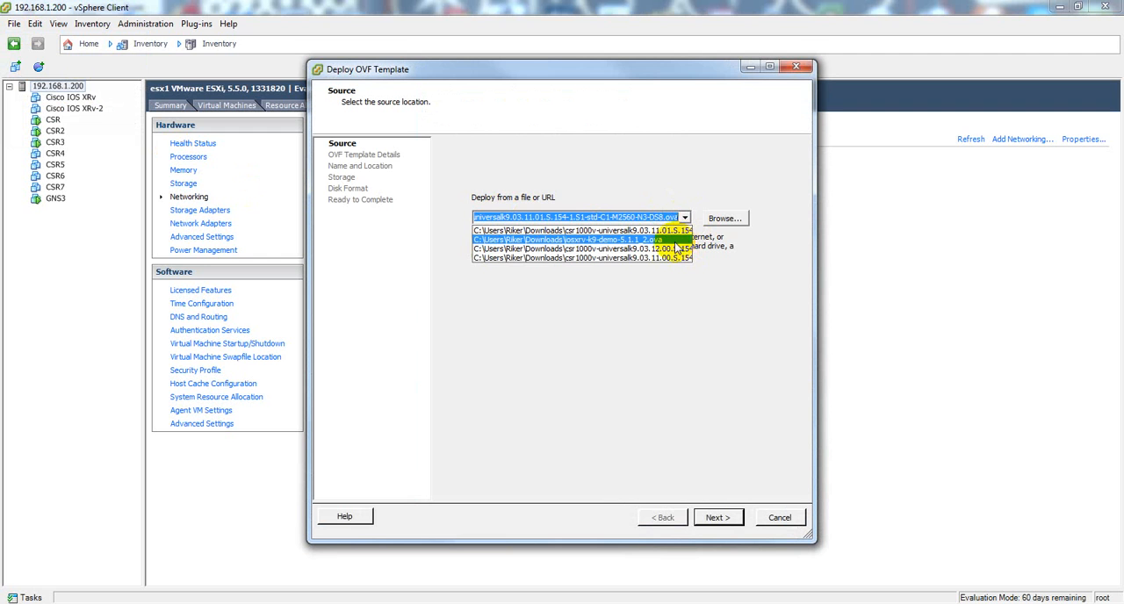
click(664, 231)
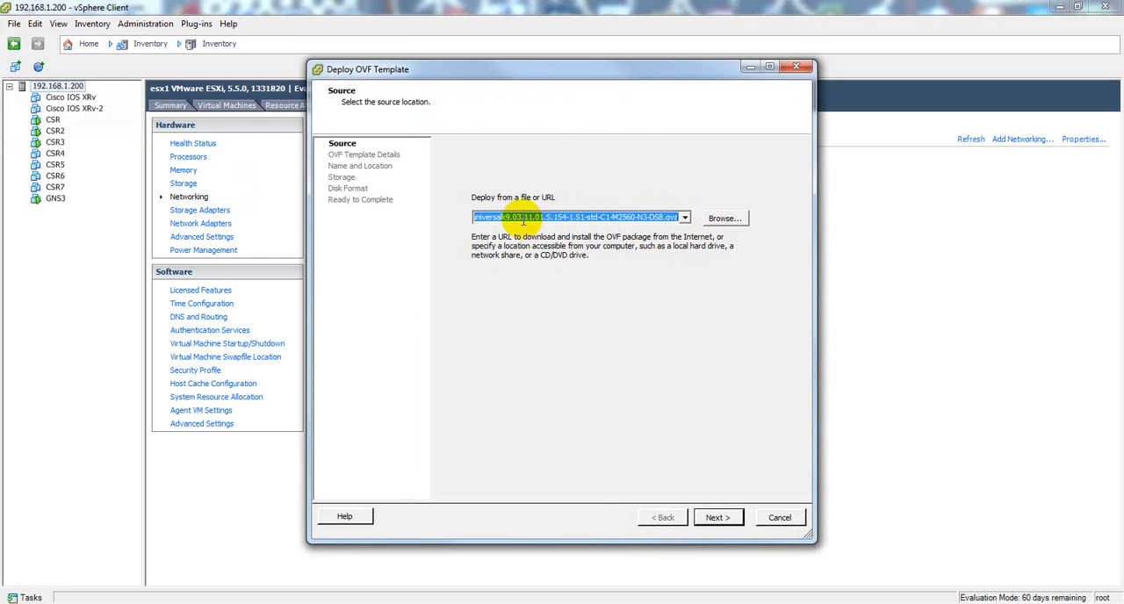
click(684, 218)
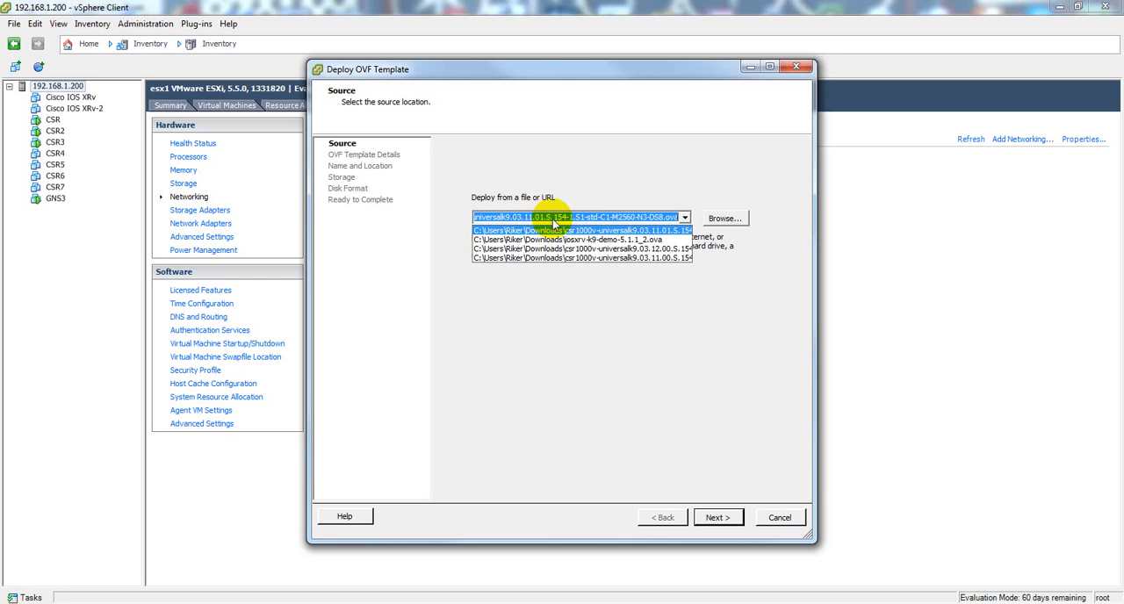
click(634, 299)
click(718, 517)
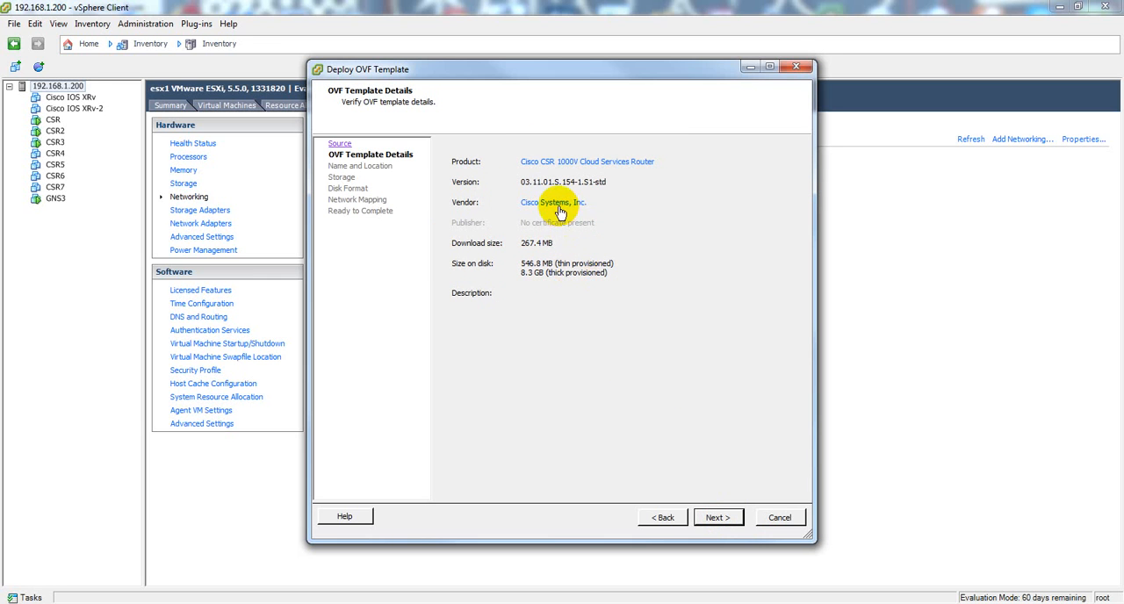
Step: Accept the OVF template details and name the deployed virtual machine CSR8
click(718, 518)
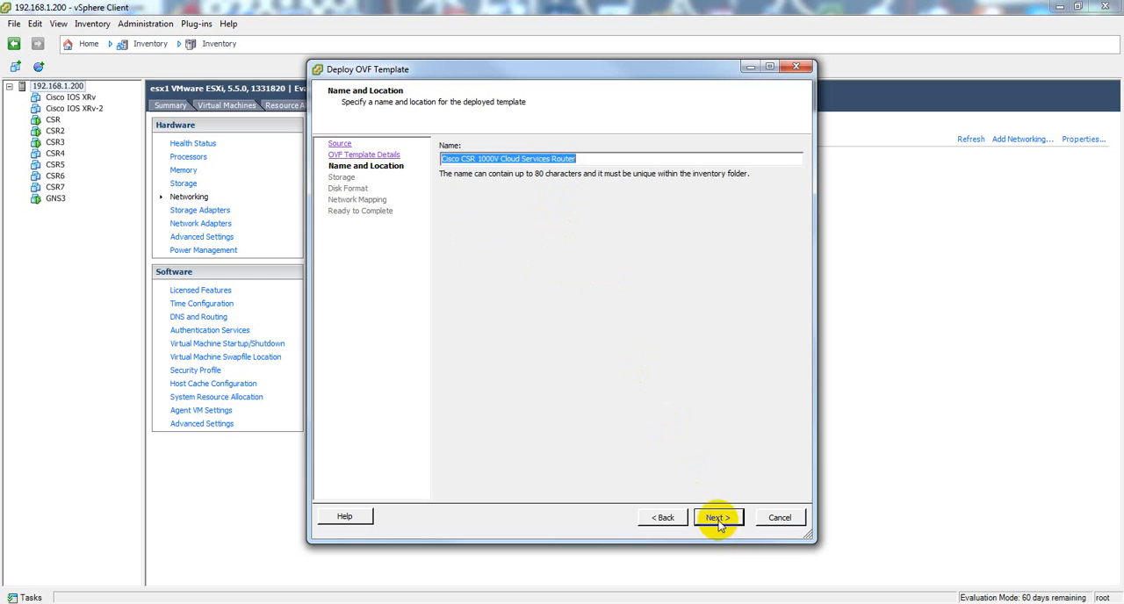
text(CSR8)
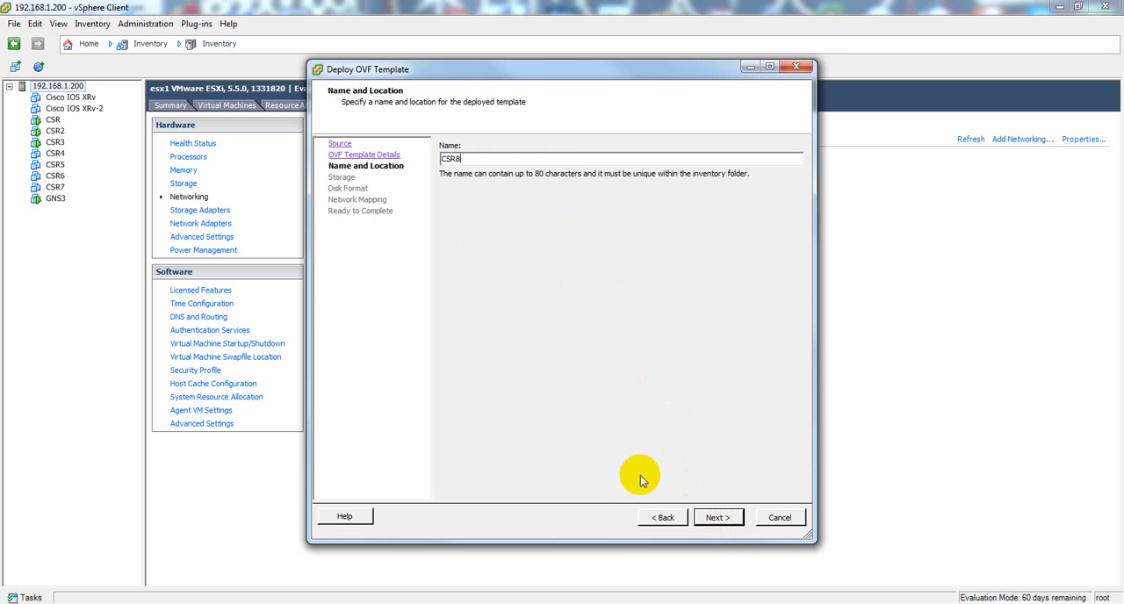
click(718, 518)
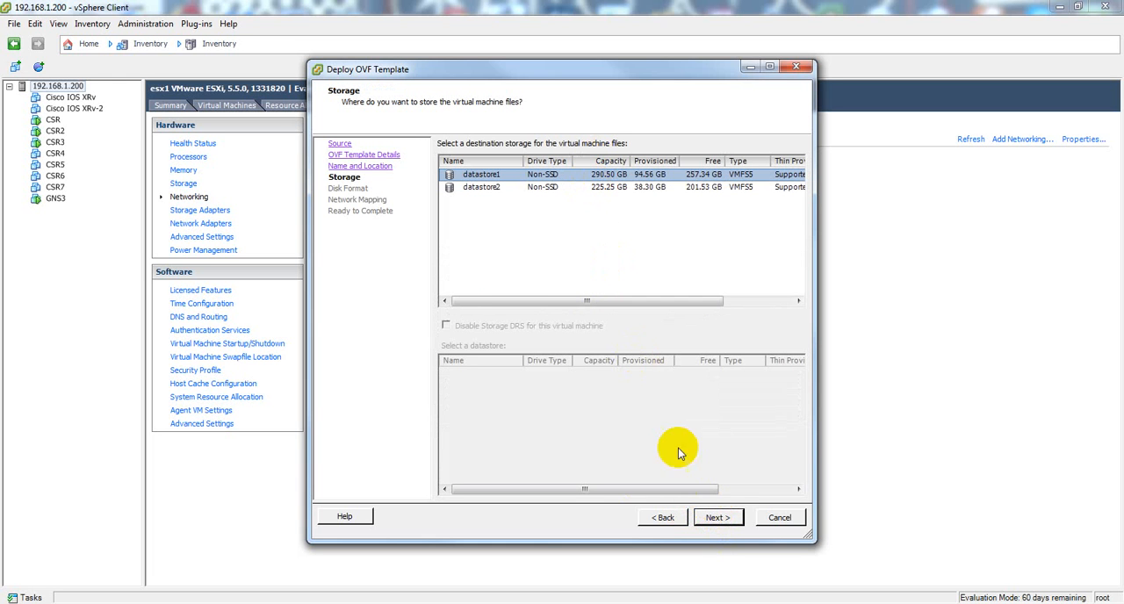
Step: Configure CSR8 to use datastore1 with Thin Provision, mapping GigabitEthernet1, GigabitEthernet2 and GigabitEthernet3 to VM Network
click(718, 518)
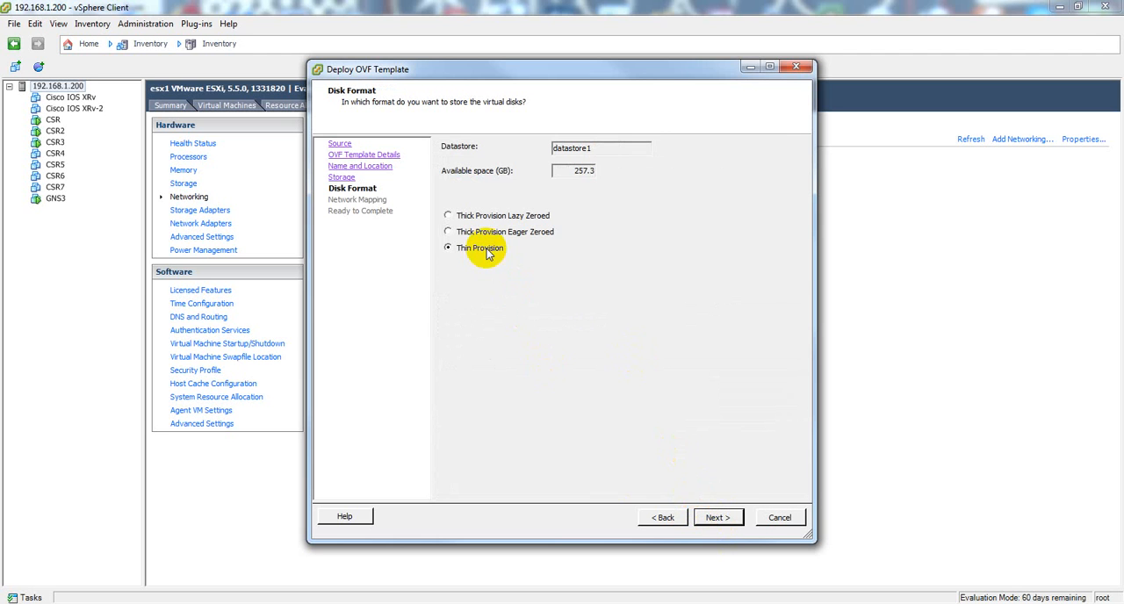
click(719, 519)
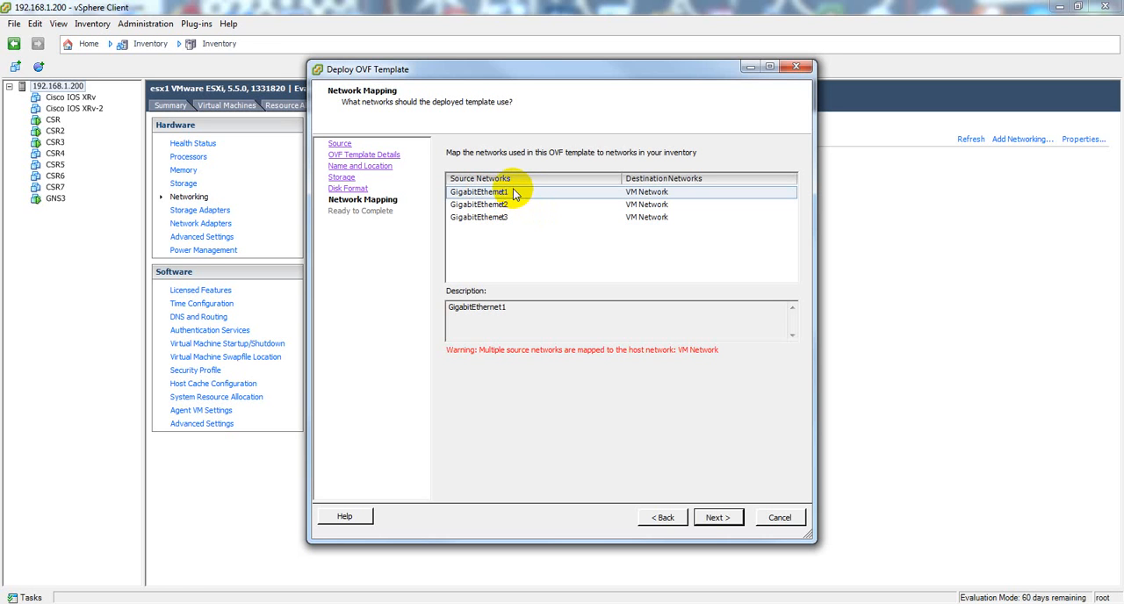
click(718, 517)
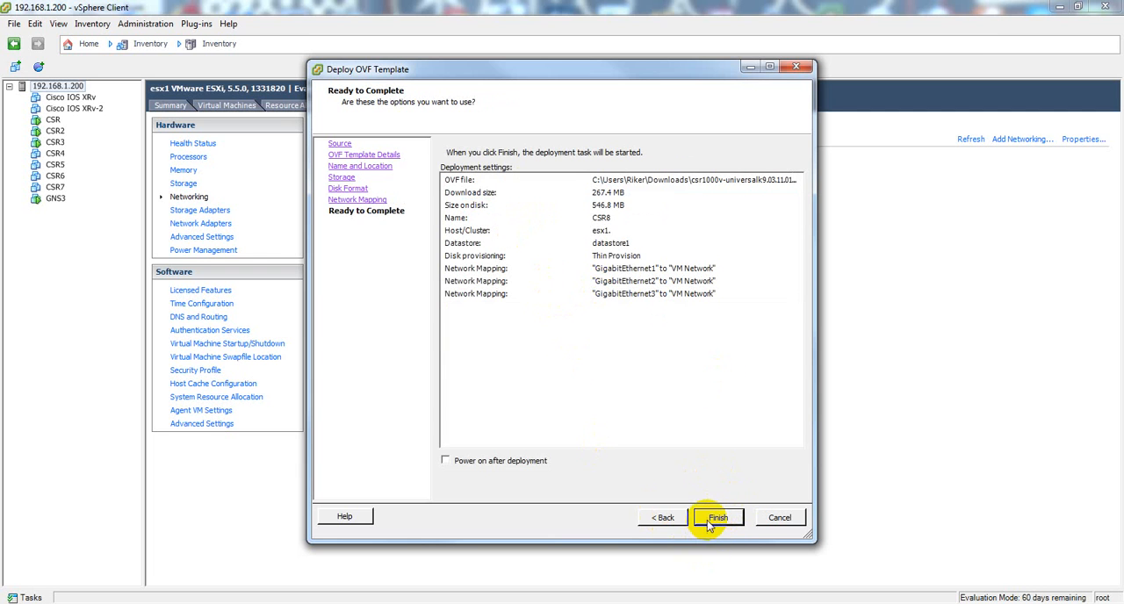
Step: Finish deploying CSR8 with the reviewed settings and dismiss the completion notice
click(717, 518)
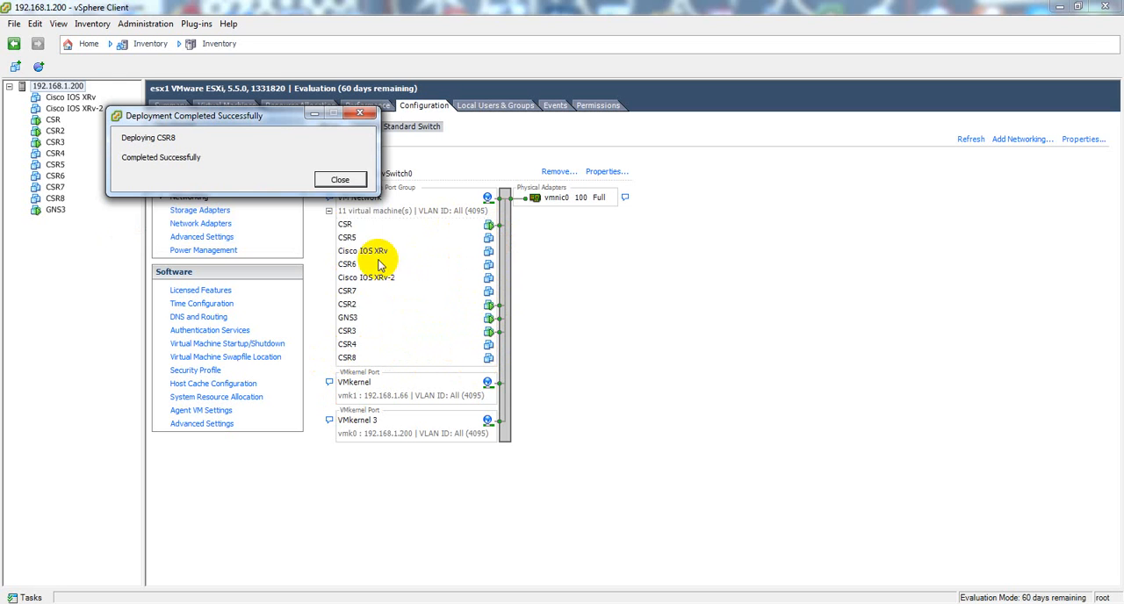
click(342, 181)
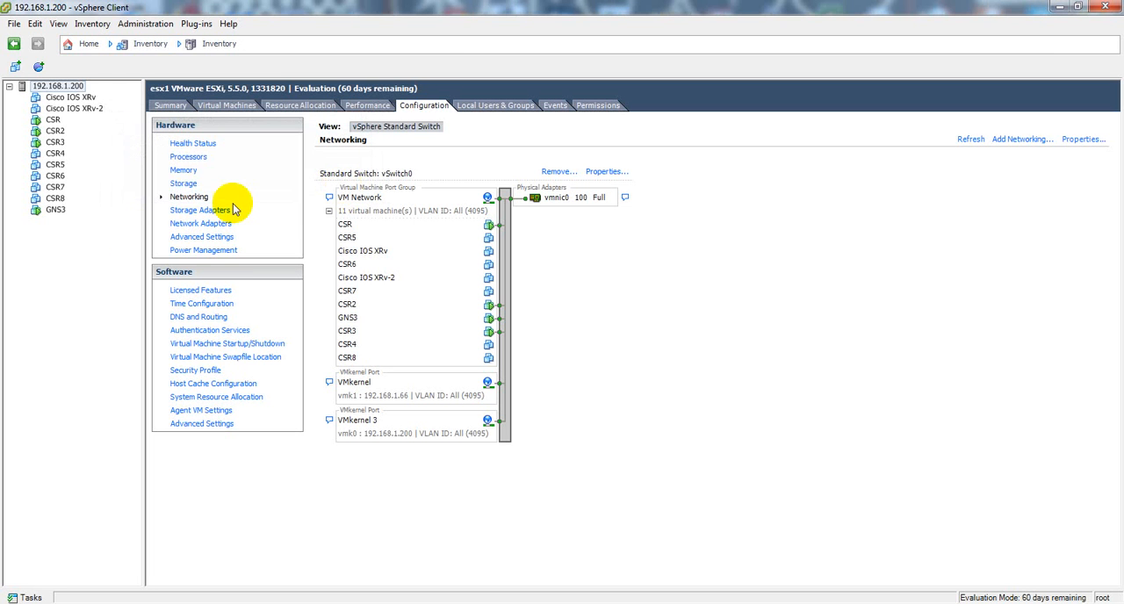
Step: Edit CSR8's virtual machine settings to use 2 GB of memory and 2 cores per socket
click(55, 198)
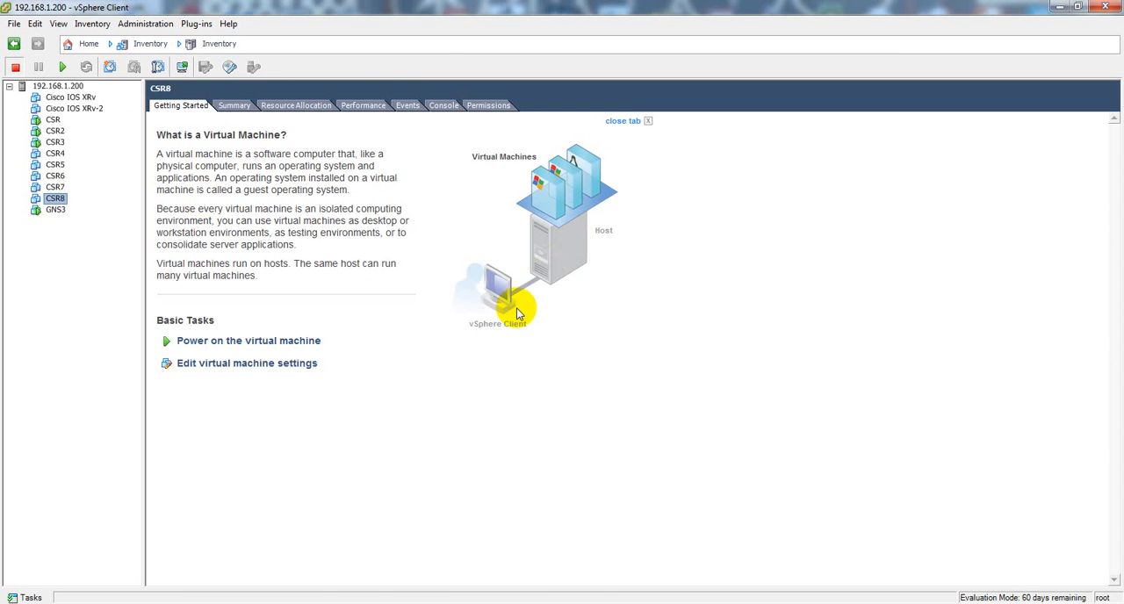
click(253, 365)
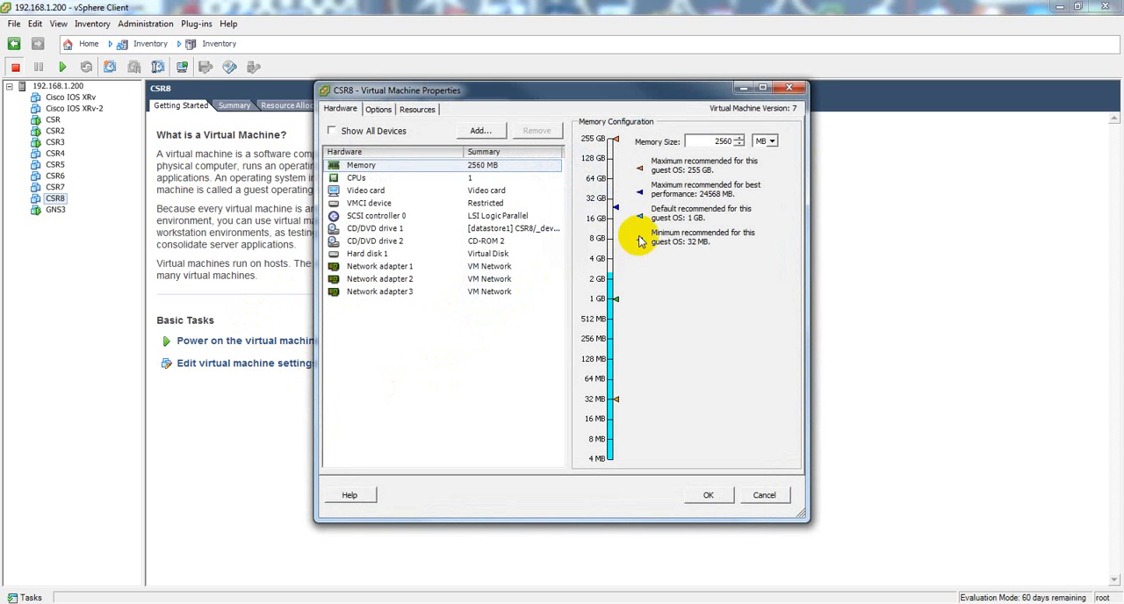
click(600, 280)
click(435, 178)
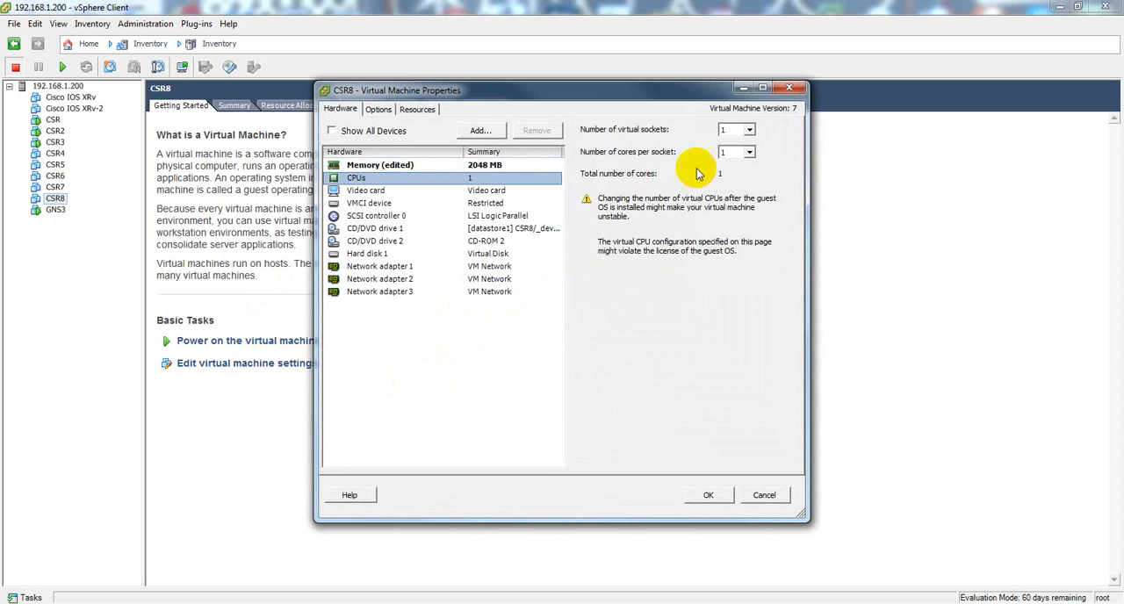
click(750, 152)
click(730, 176)
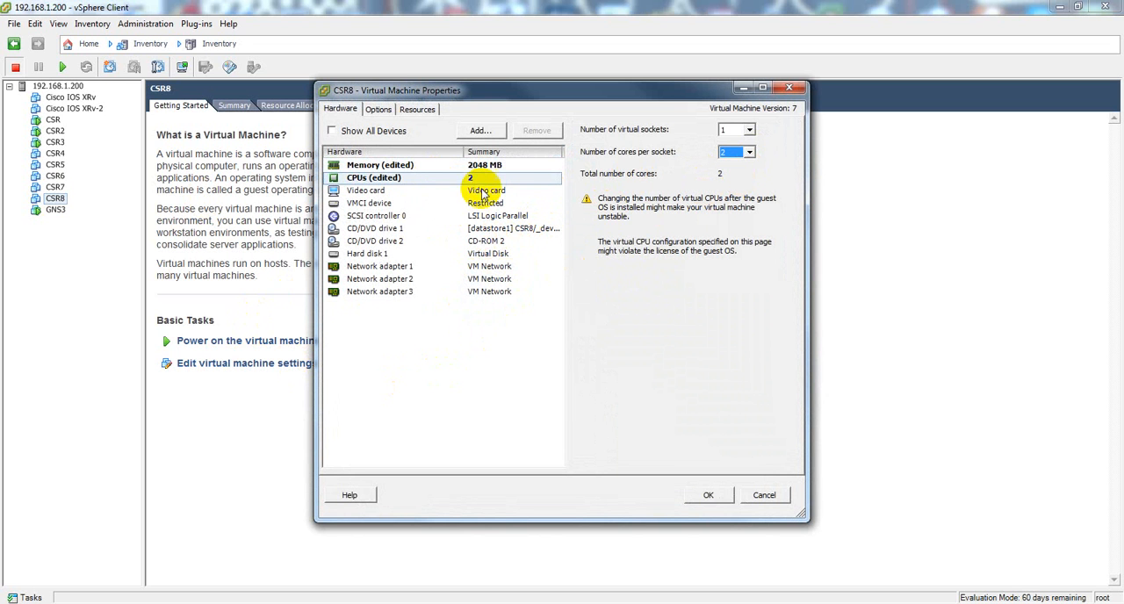
Step: Add a network serial port to CSR8 in server mode with port URI telnet://192.168.1.200:2308, and apply the virtual machine settings
click(481, 133)
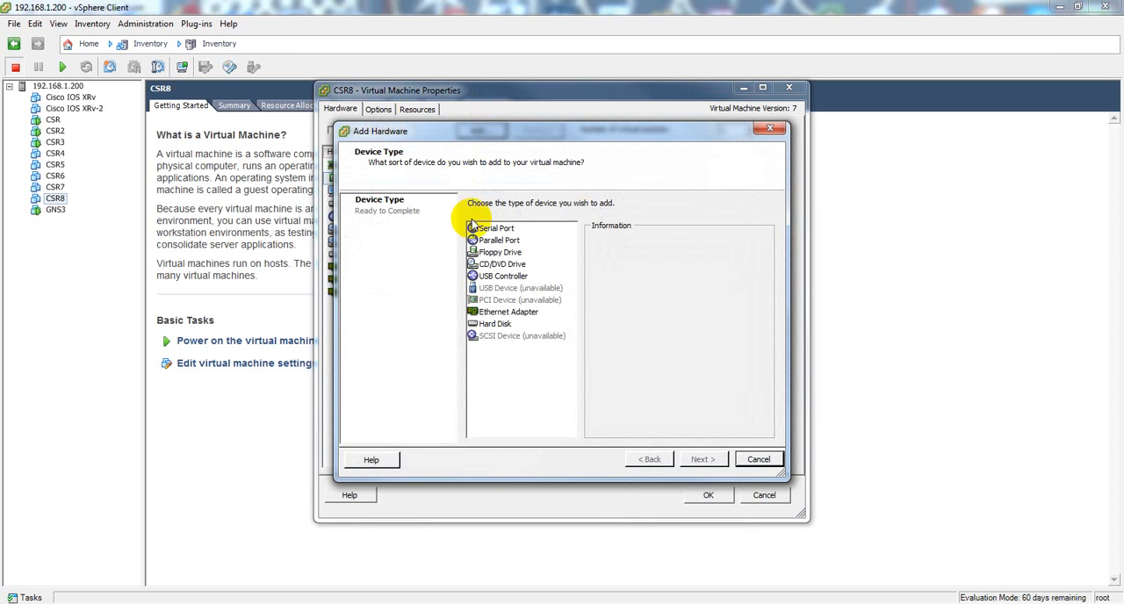
click(497, 230)
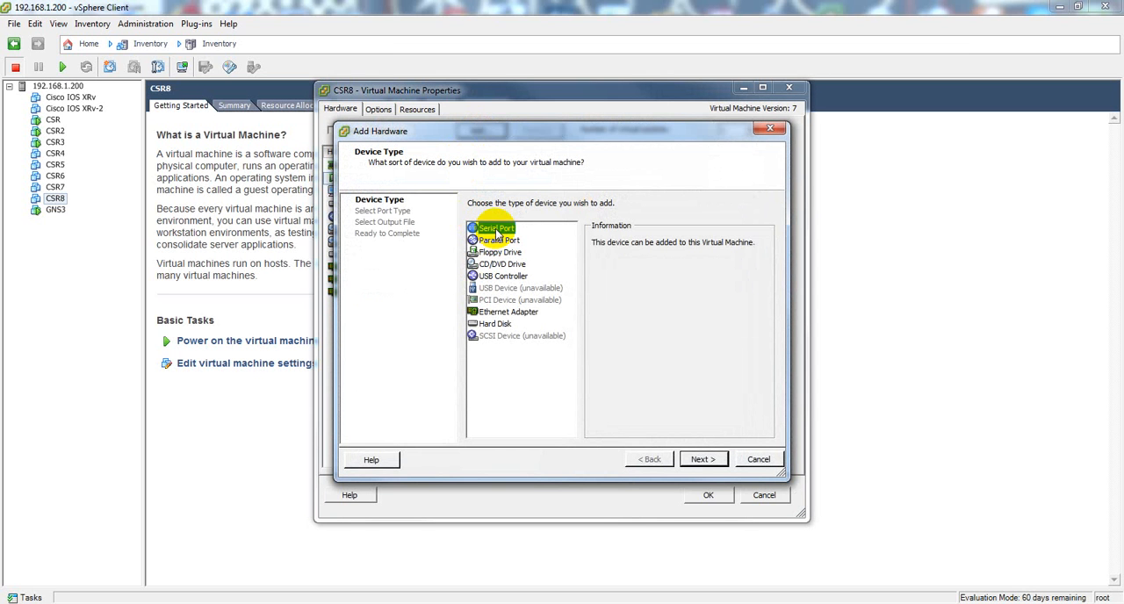
click(703, 459)
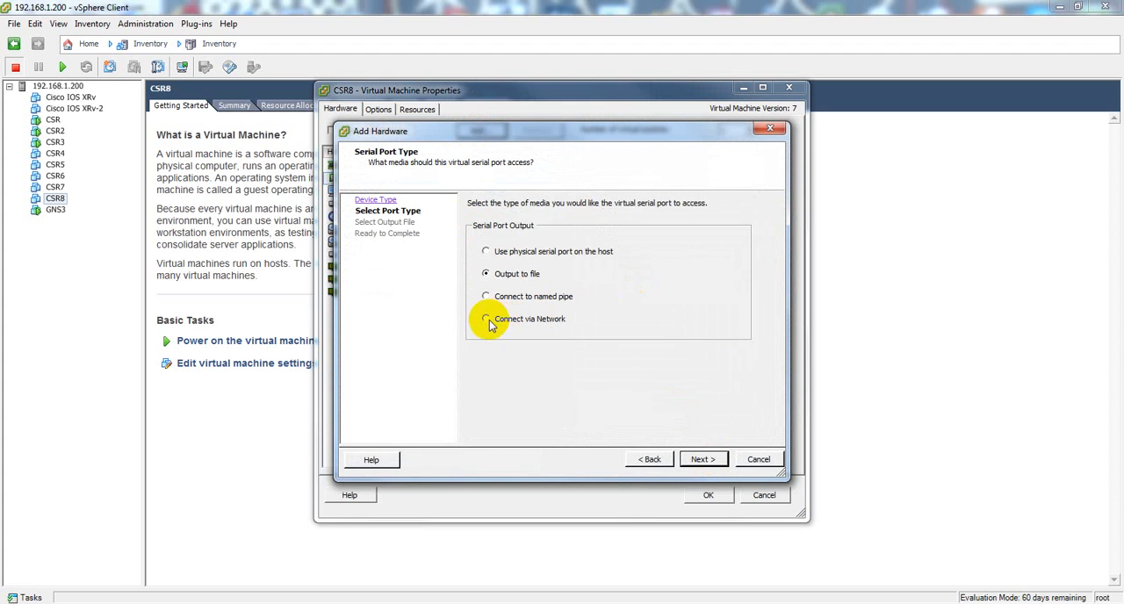
click(703, 459)
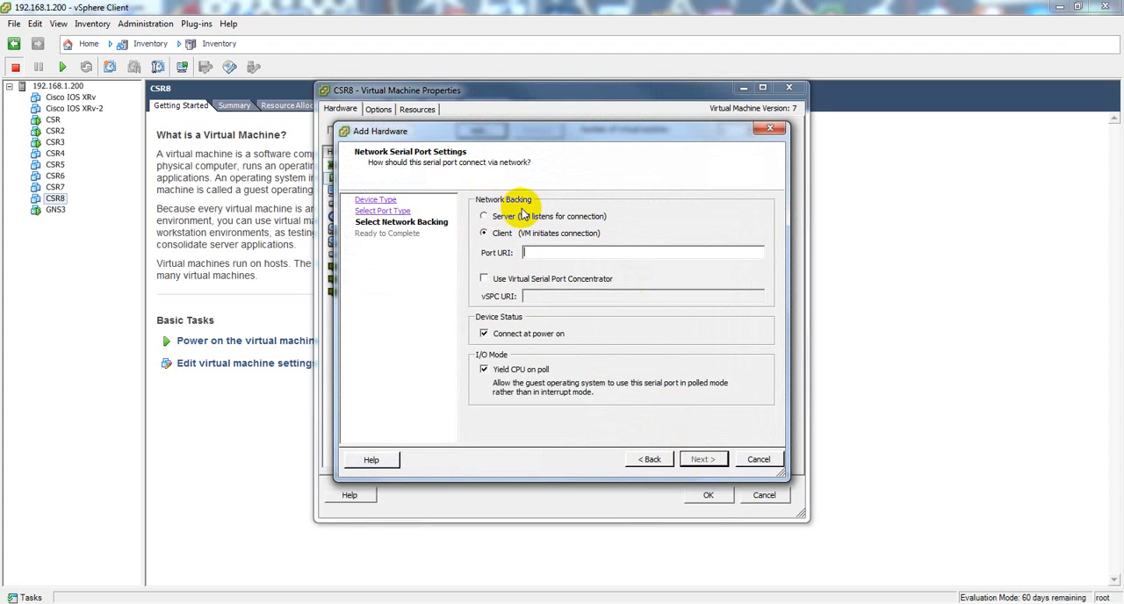
click(484, 216)
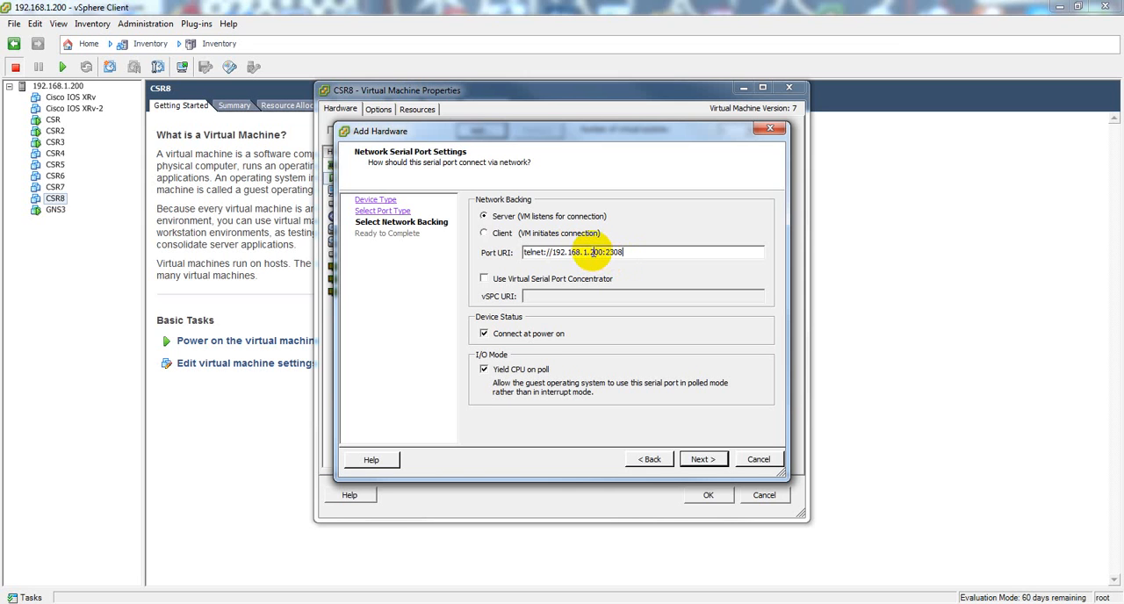
click(701, 459)
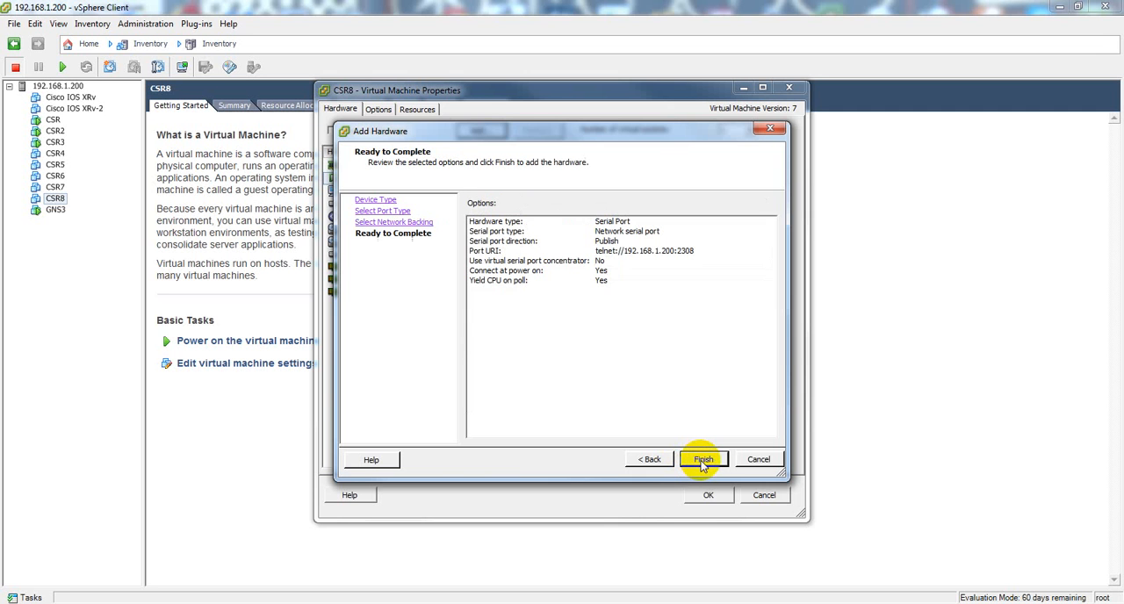
click(702, 459)
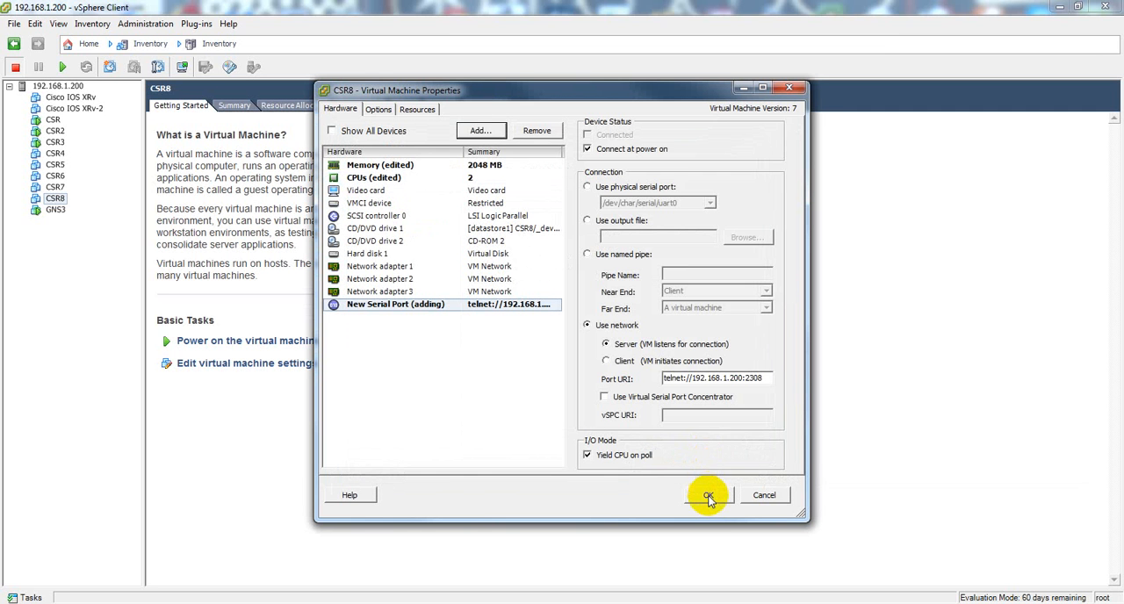
click(709, 496)
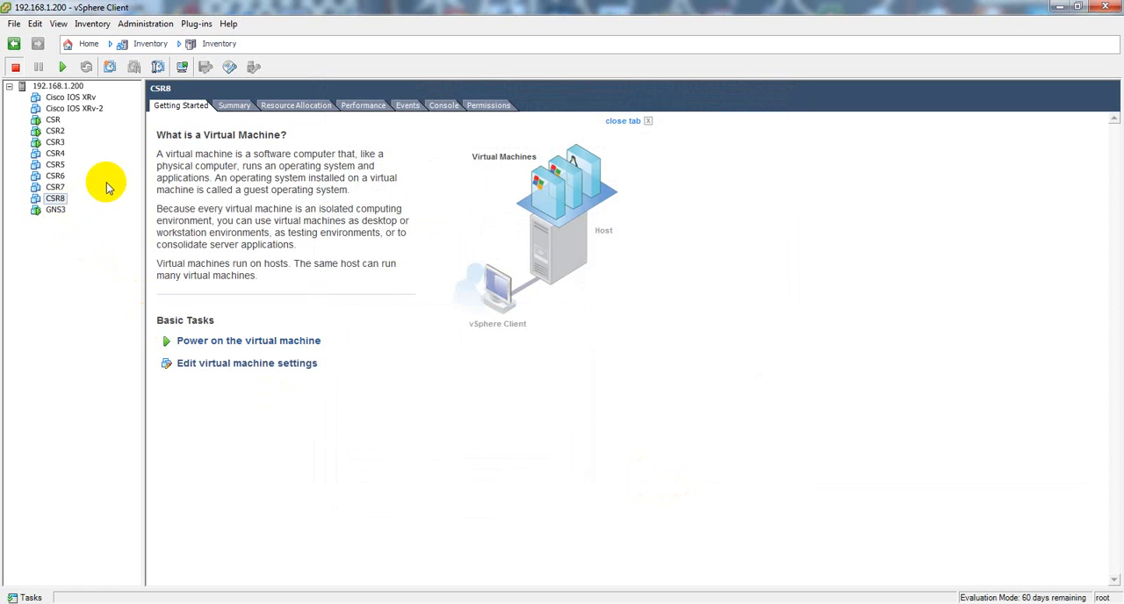
Step: Examine CSR4's virtual machine settings, including its network serial port's connection mode and port URI
click(55, 153)
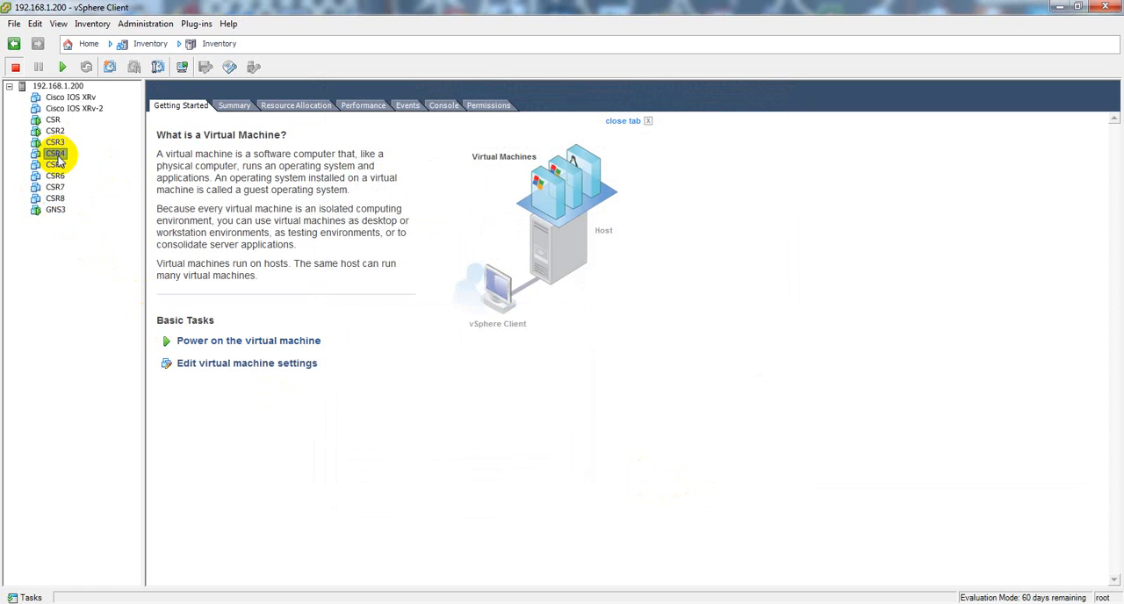
click(233, 369)
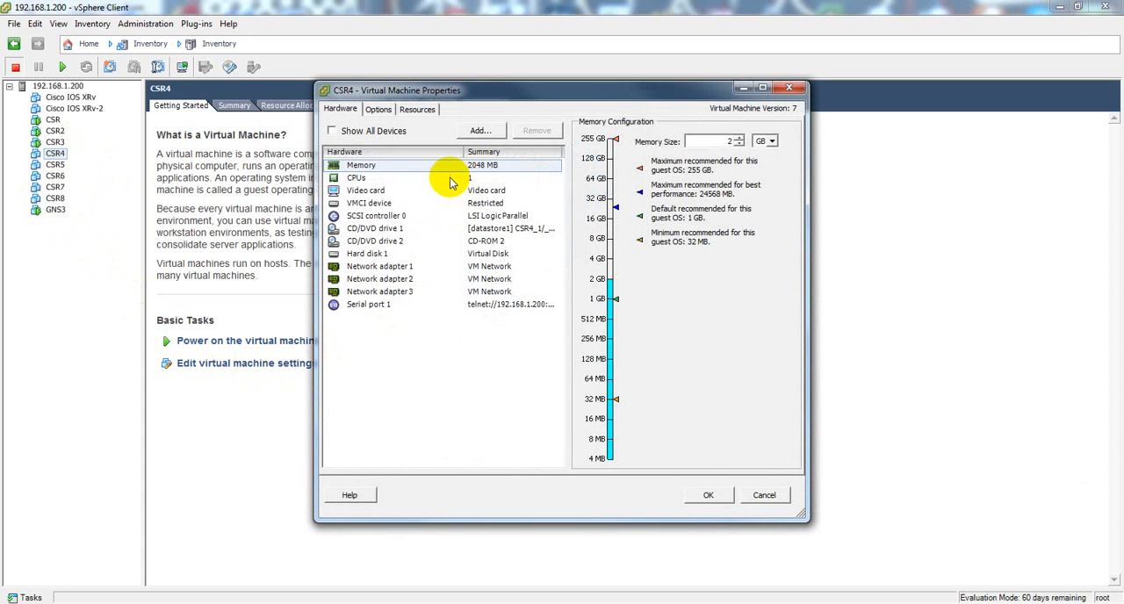
click(483, 305)
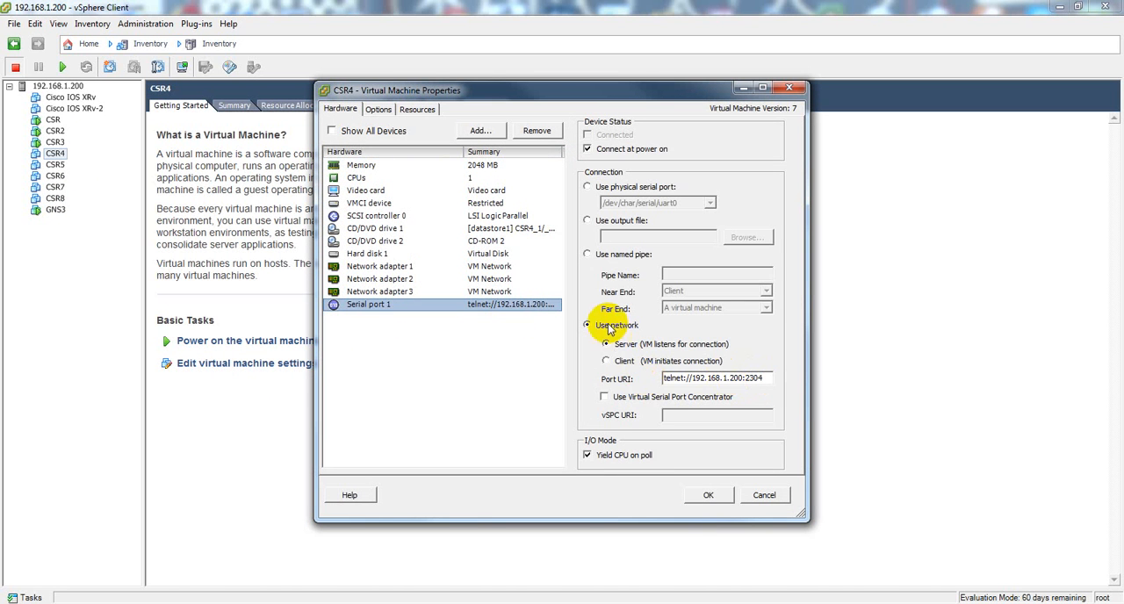
click(708, 495)
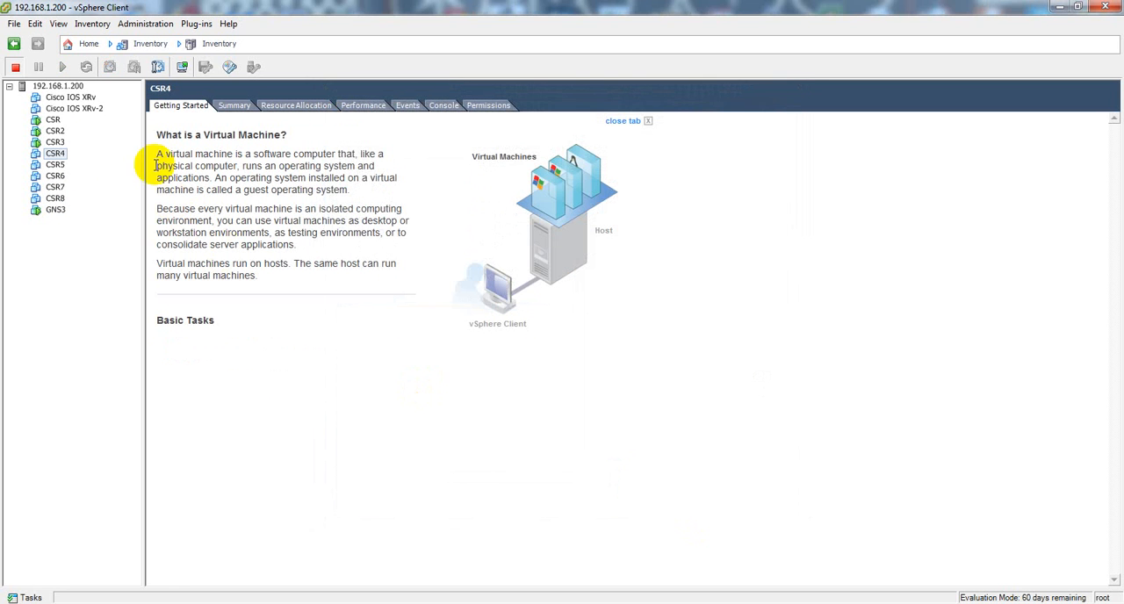
Step: Power on CSR4 and show its console to follow the boot process
click(63, 67)
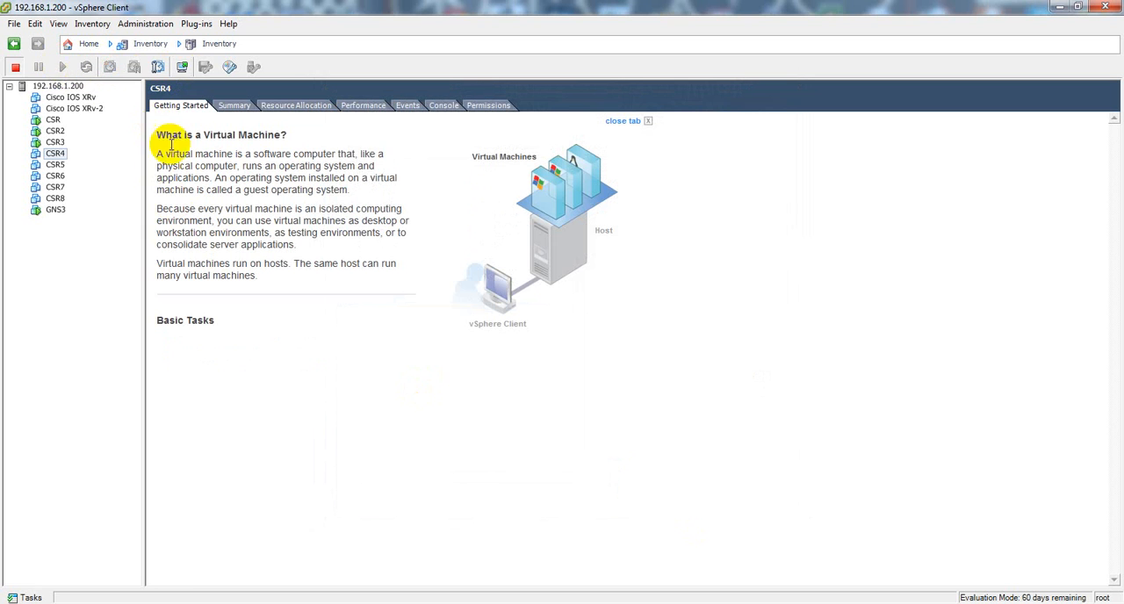
click(443, 106)
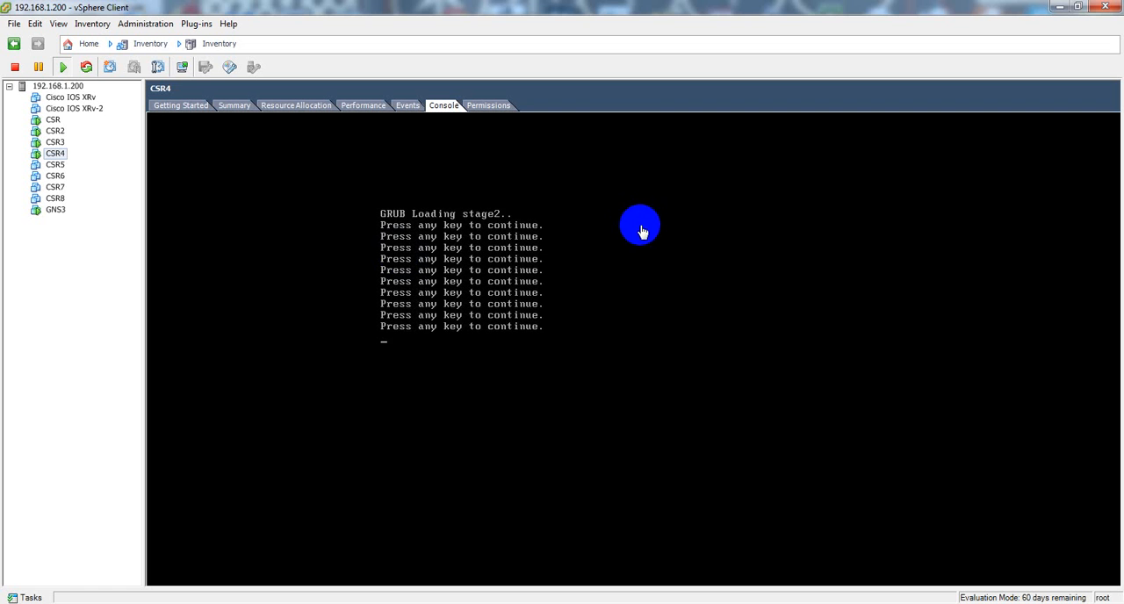
click(641, 226)
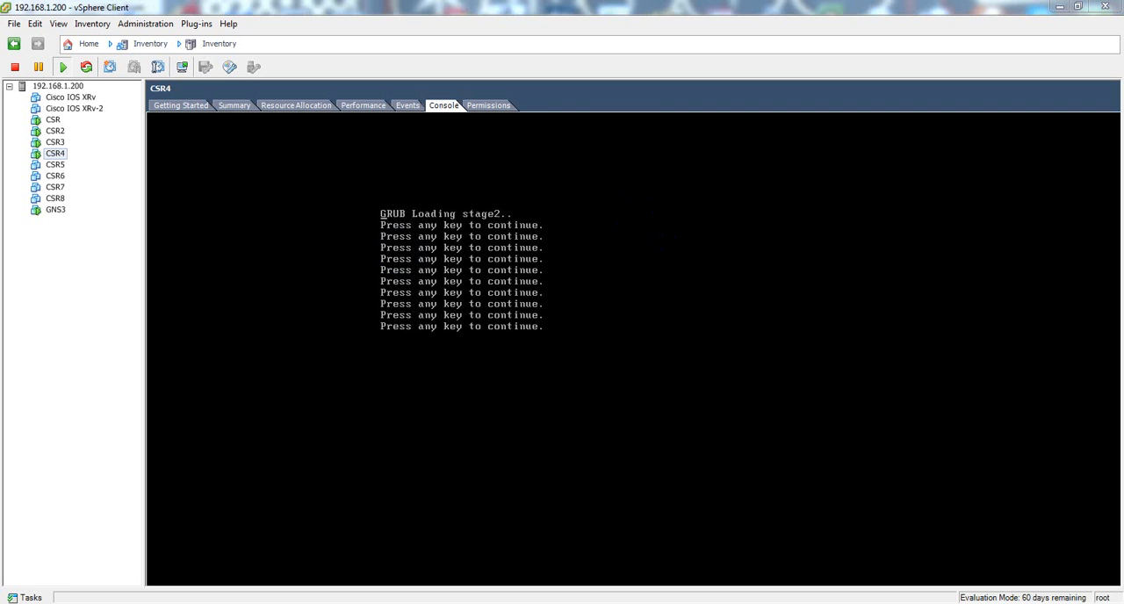
Step: Switch to SuperPuTTY and wake the R3 session's prompt, entering privileged EXEC mode with en
drag(1123, 171, 857, 80)
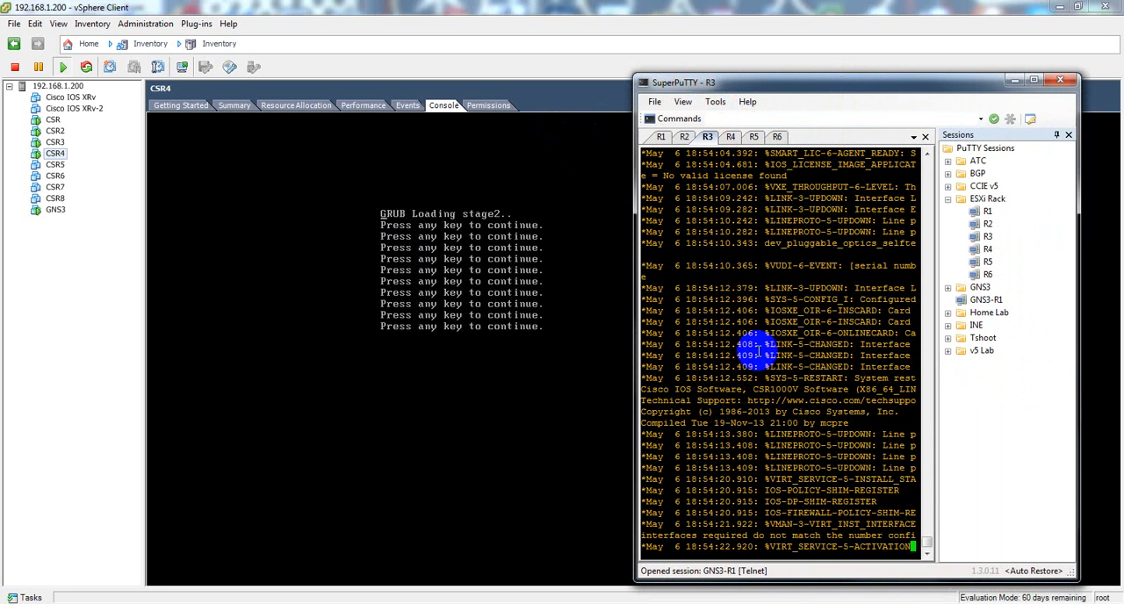
key(Return)
key(Return)
key(Return)
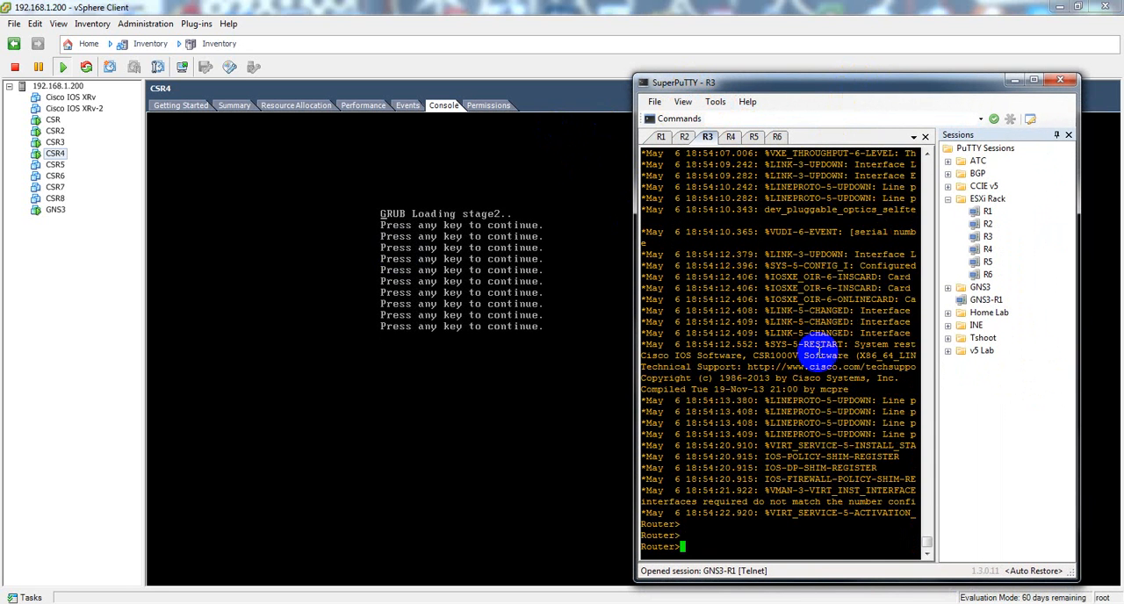
text(en)
key(Return)
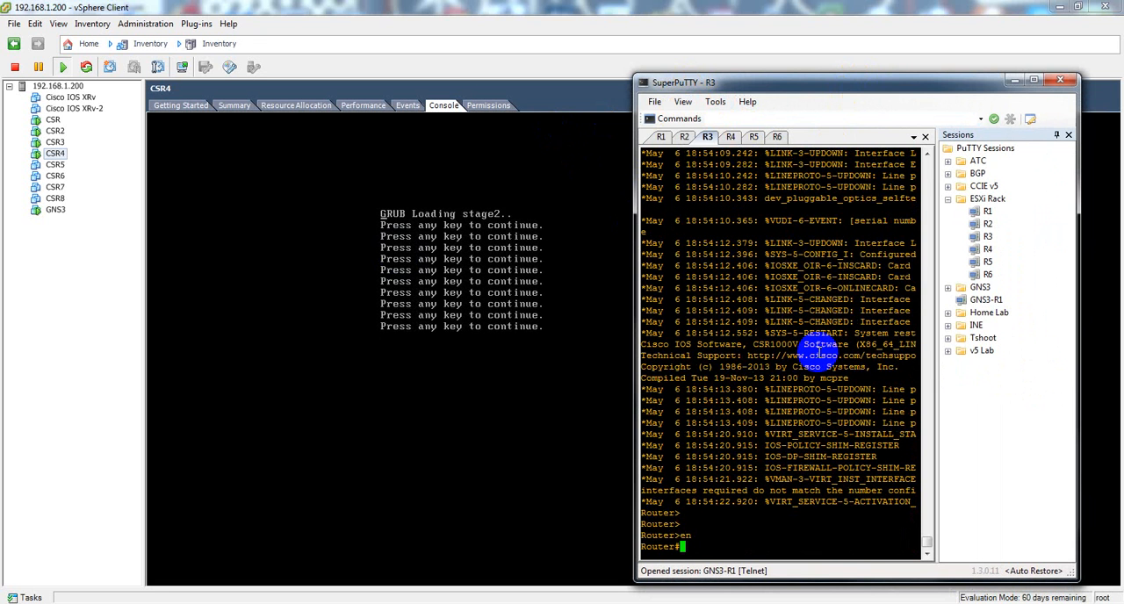
Step: Leave configuration mode in the R1 session and check the router's software version with sho ver | in IOS
click(660, 139)
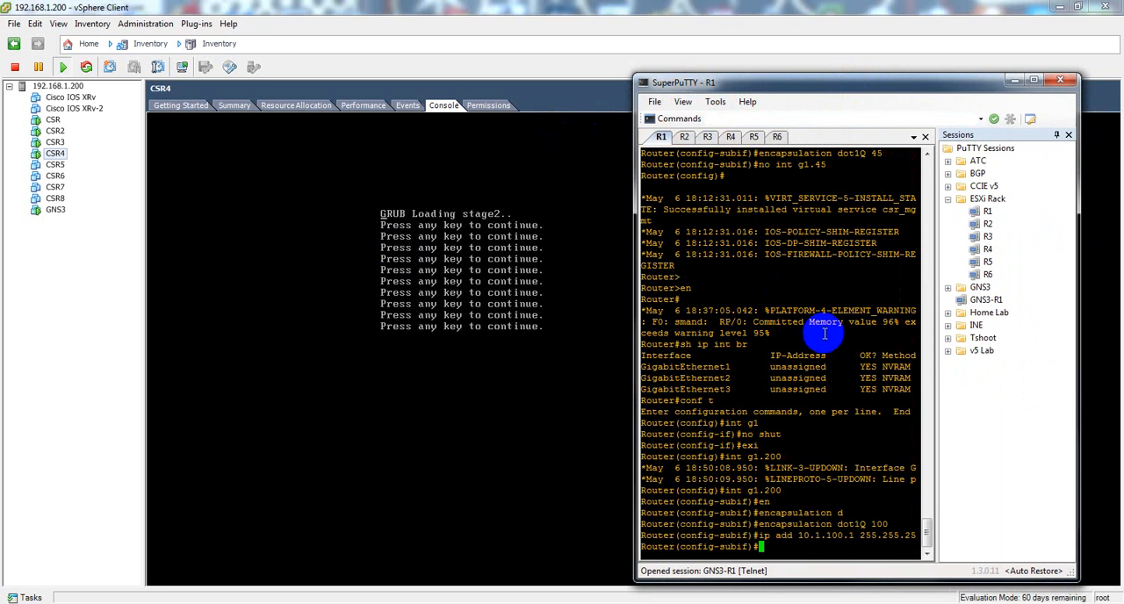
text(end)
key(Return)
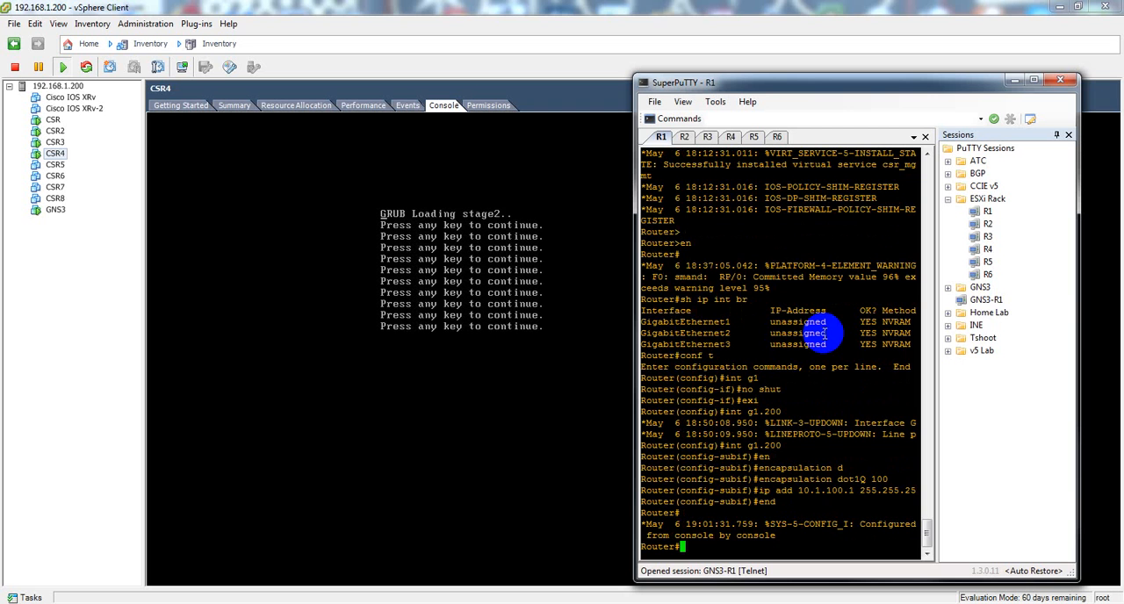
text(sho ver | in IOS)
key(Return)
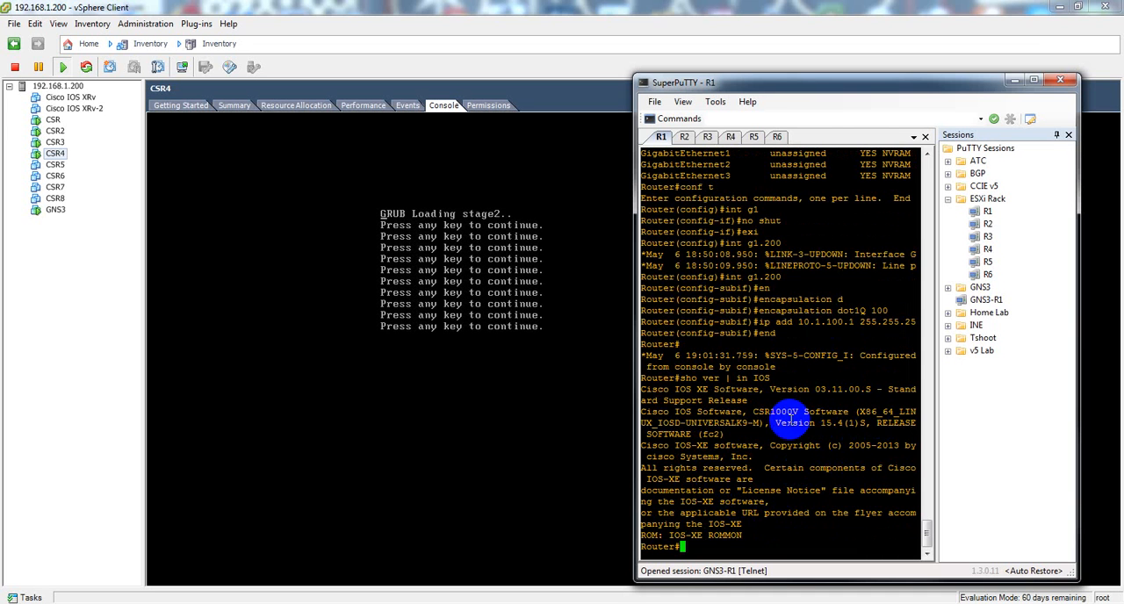
drag(822, 423, 863, 421)
click(851, 477)
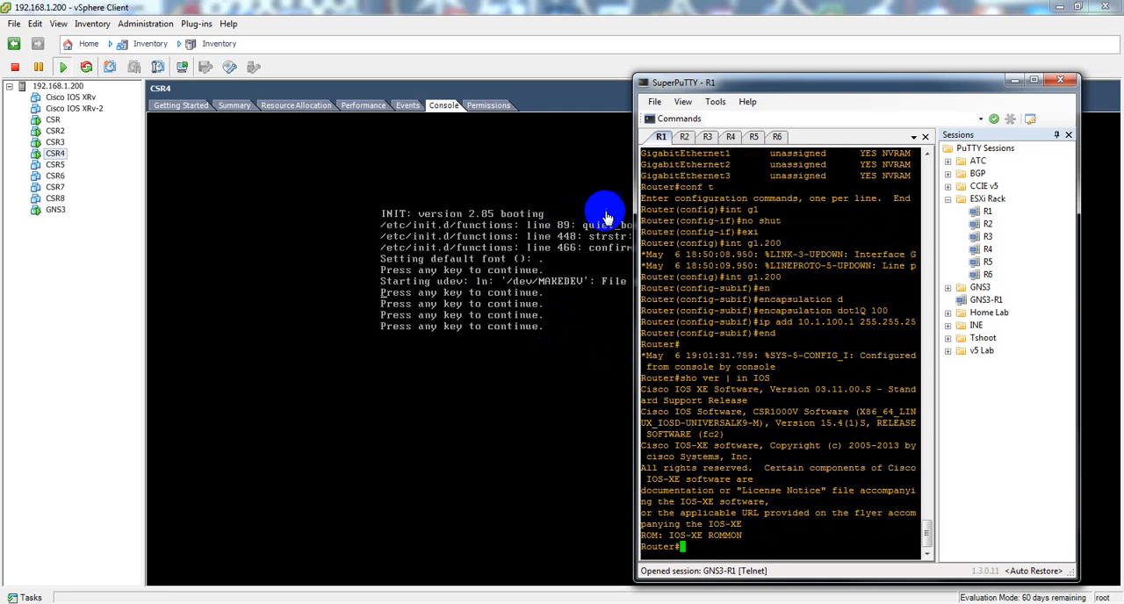
Step: Dismiss the R4 session's connection errors and restart that session to reconnect to the router
click(731, 137)
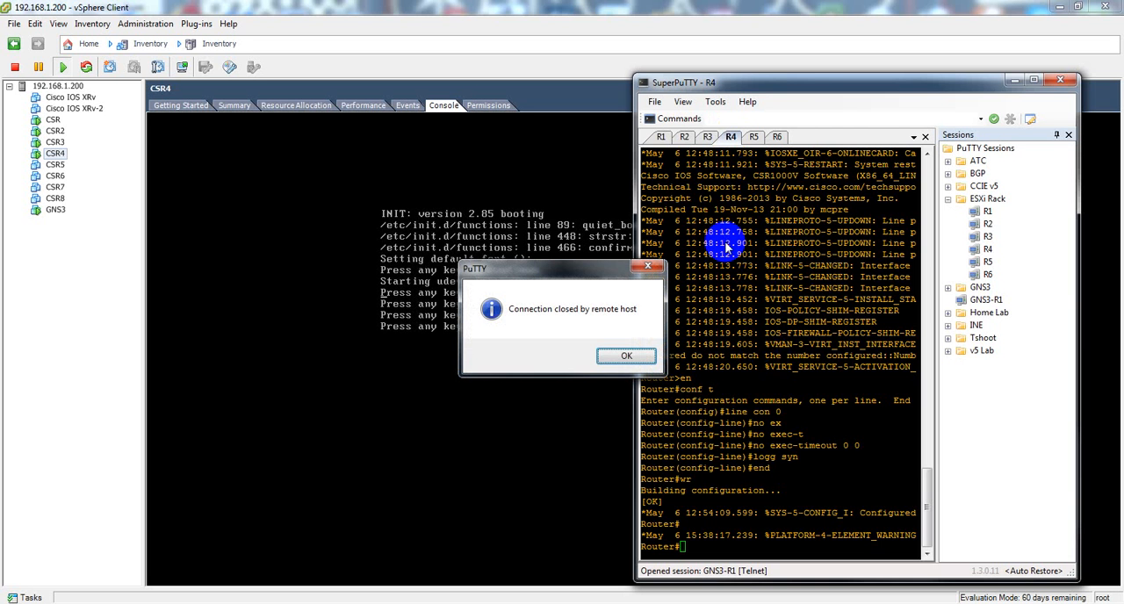
click(623, 360)
click(660, 357)
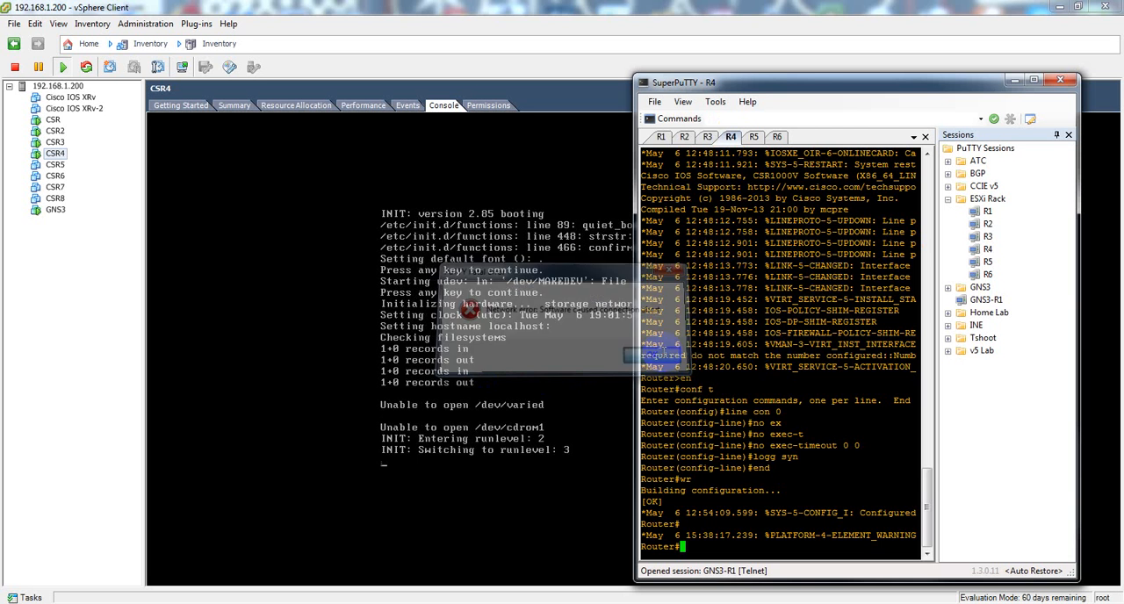
right_click(731, 136)
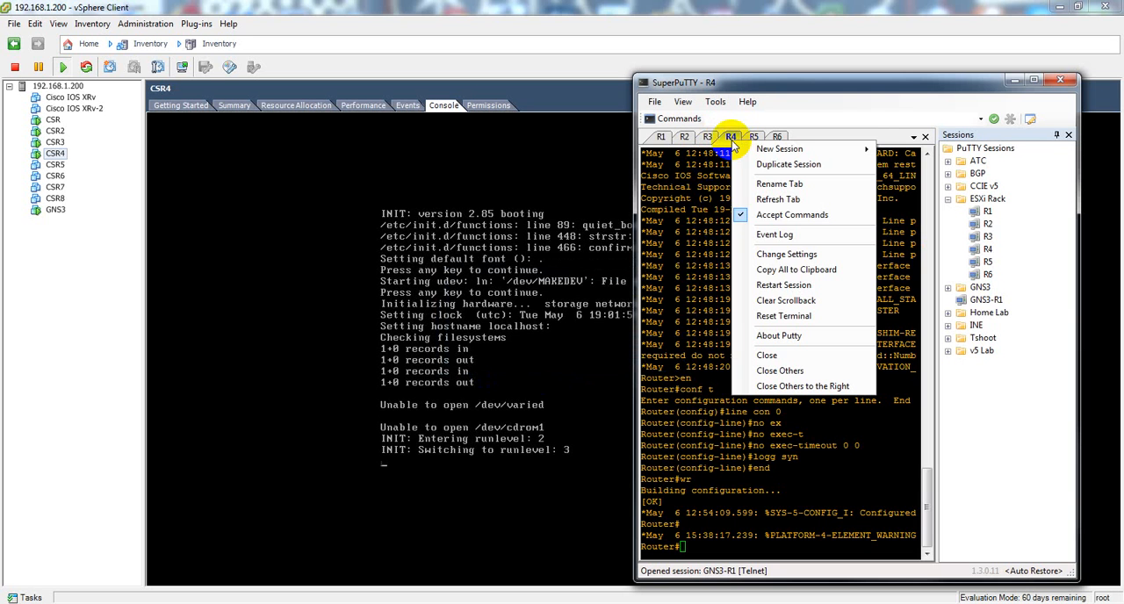
click(778, 282)
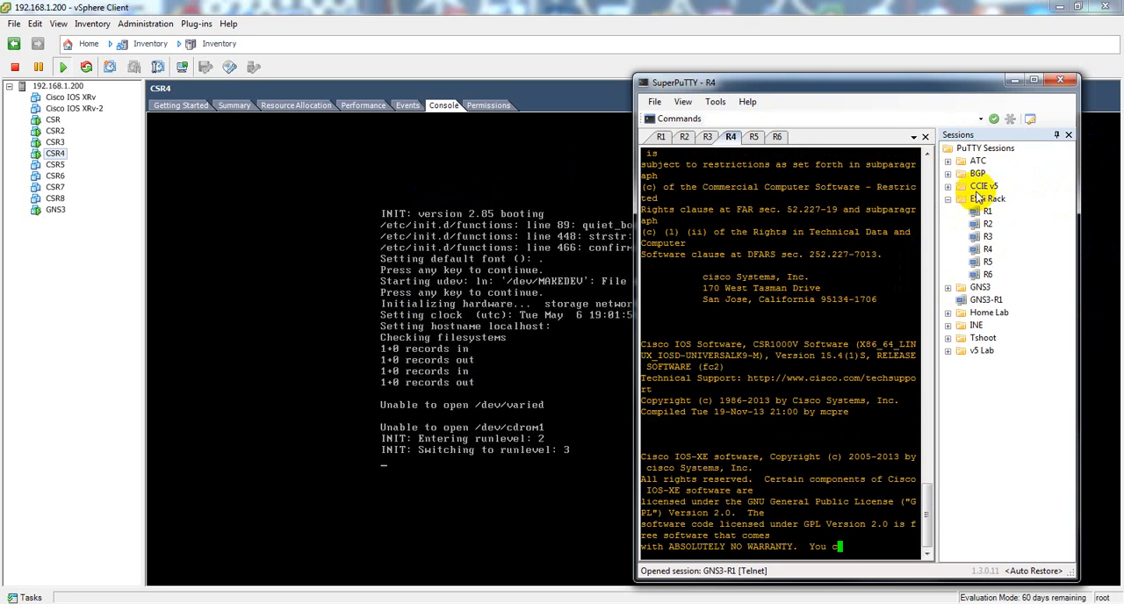
Step: Start a new PuTTY session in the ESXi Rack folder and name it R8
right_click(986, 149)
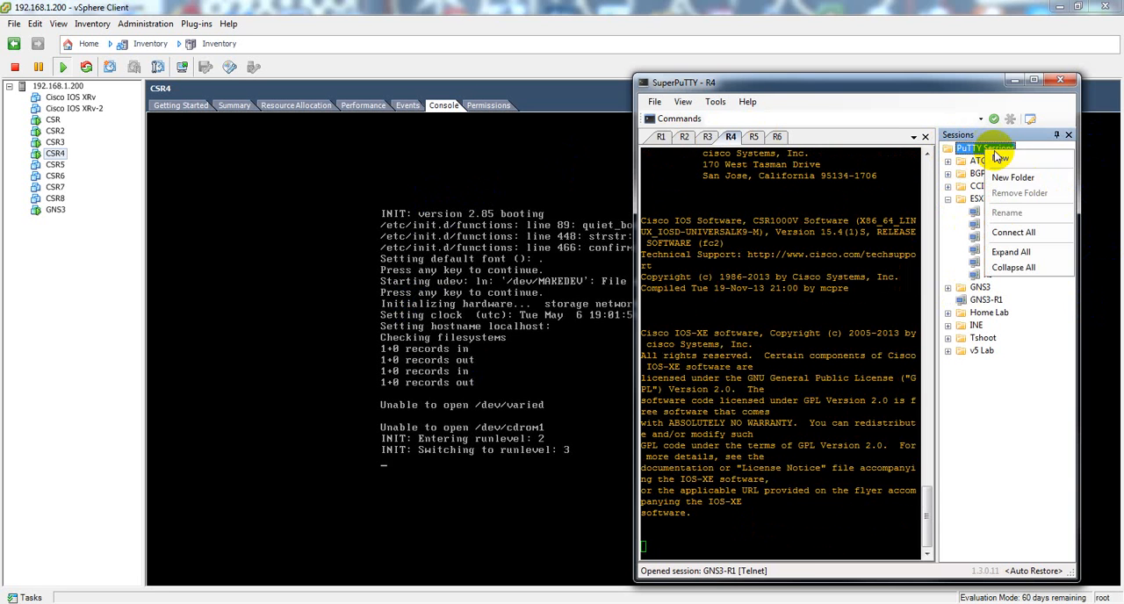
click(981, 148)
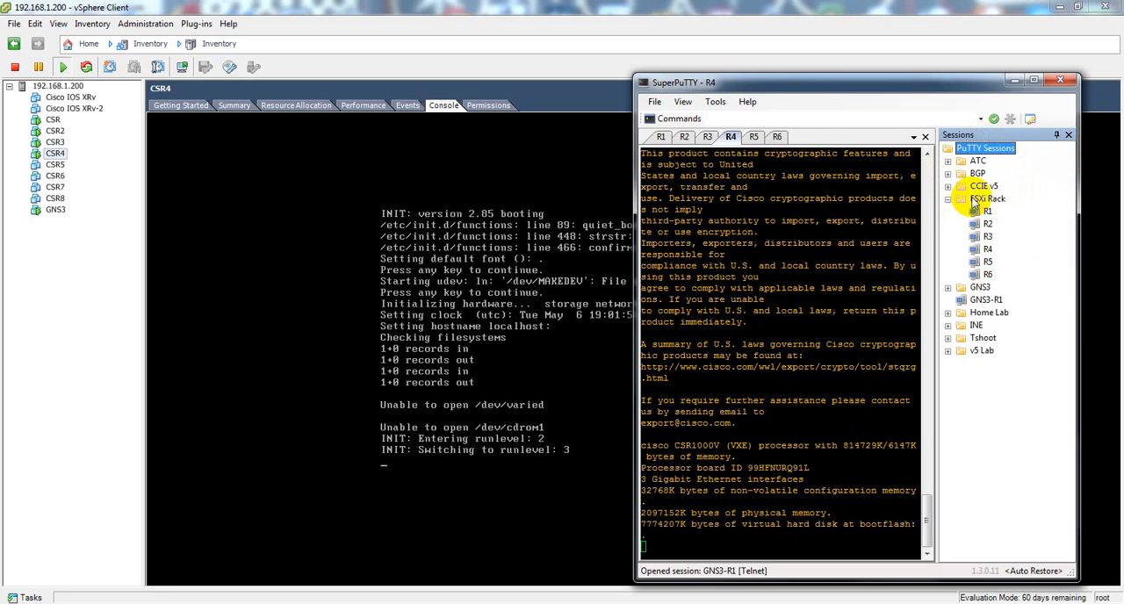
right_click(975, 202)
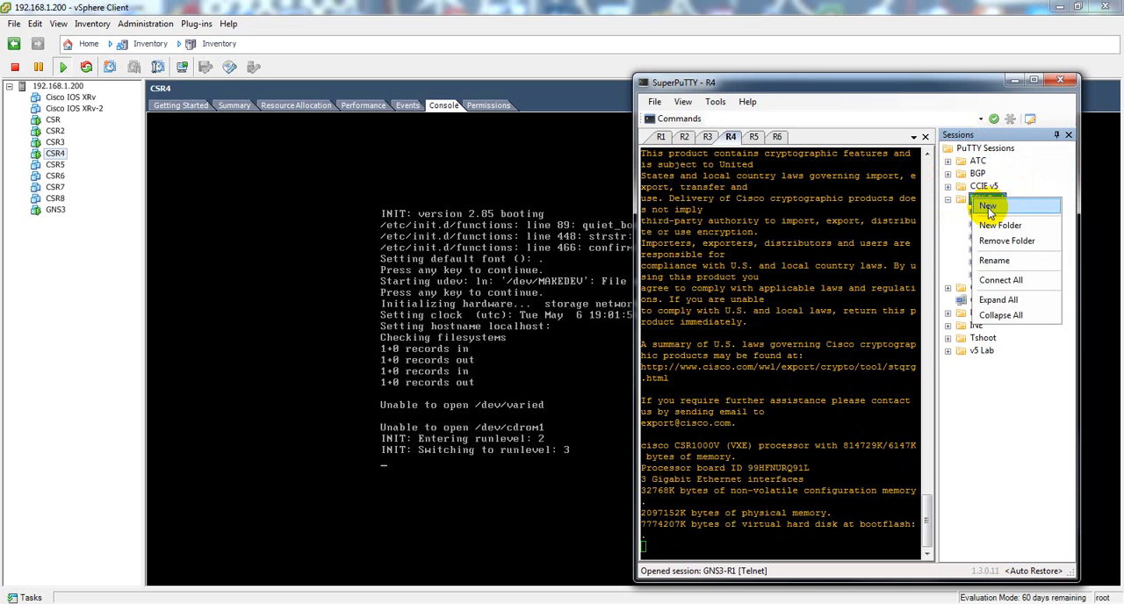
click(1001, 214)
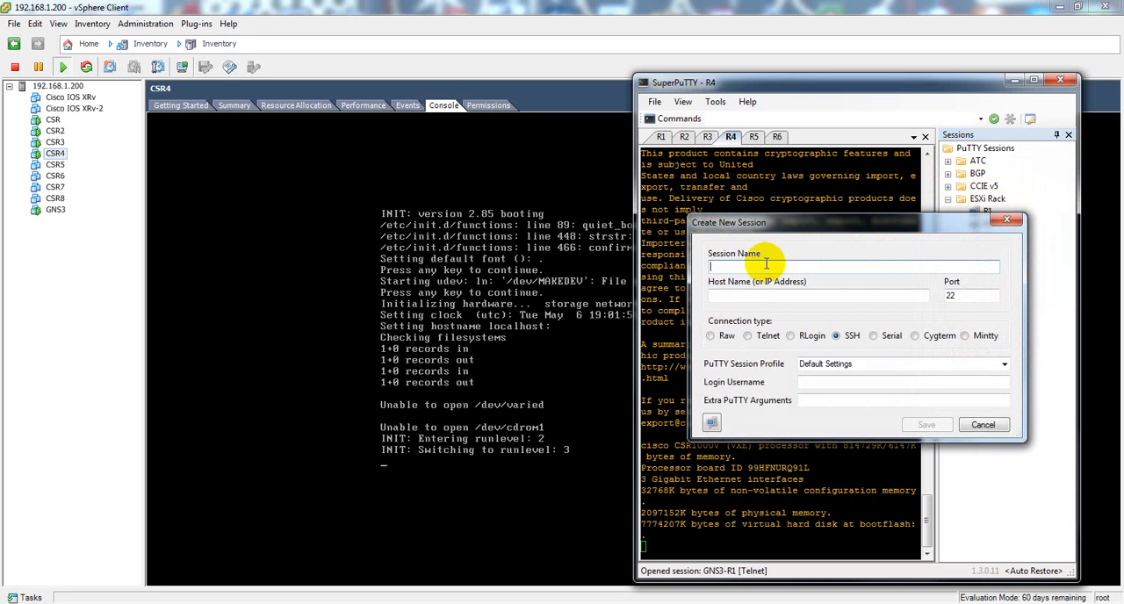
click(766, 264)
text(R8)
key(Tab)
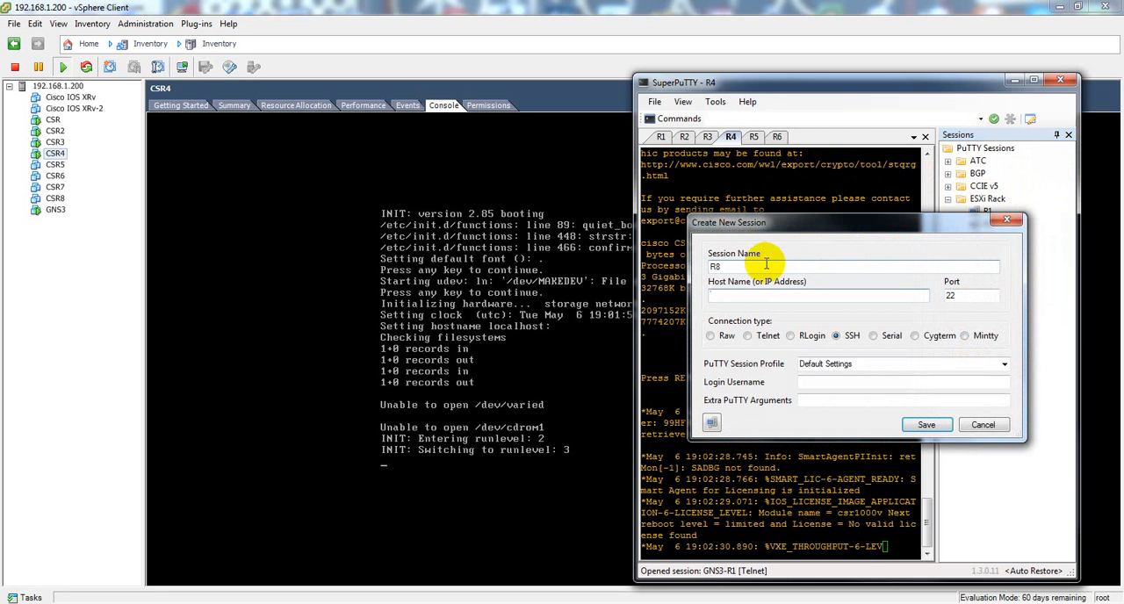
Step: Set the R8 session's host to 192.168.1.200 with a Telnet connection on port 2308, and save the session
text(192.1368)
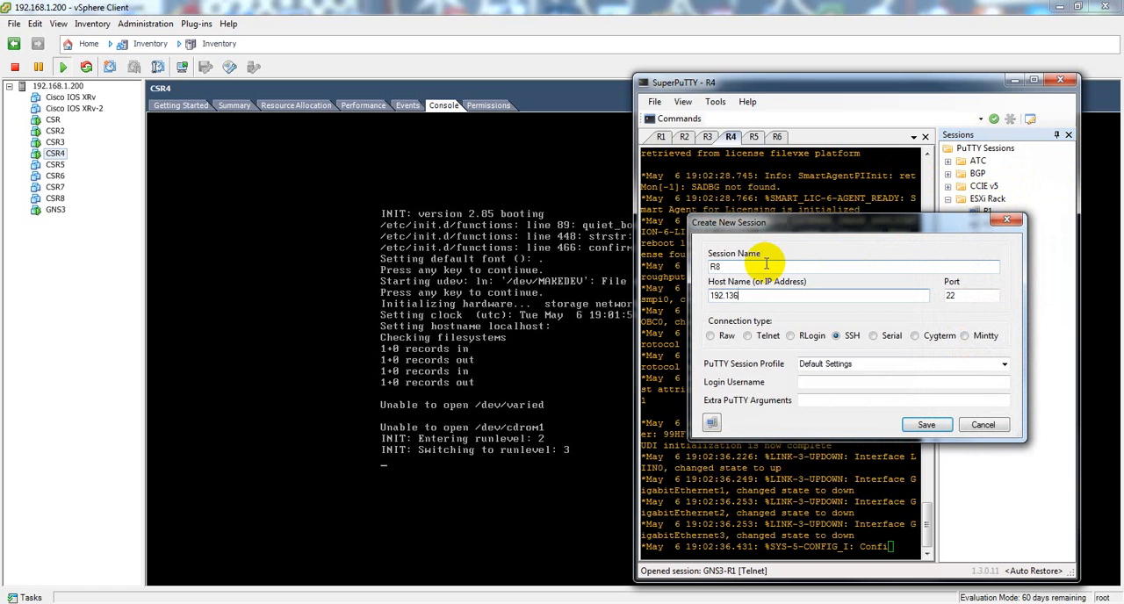
key(BackSpace)
key(BackSpace)
key(BackSpace)
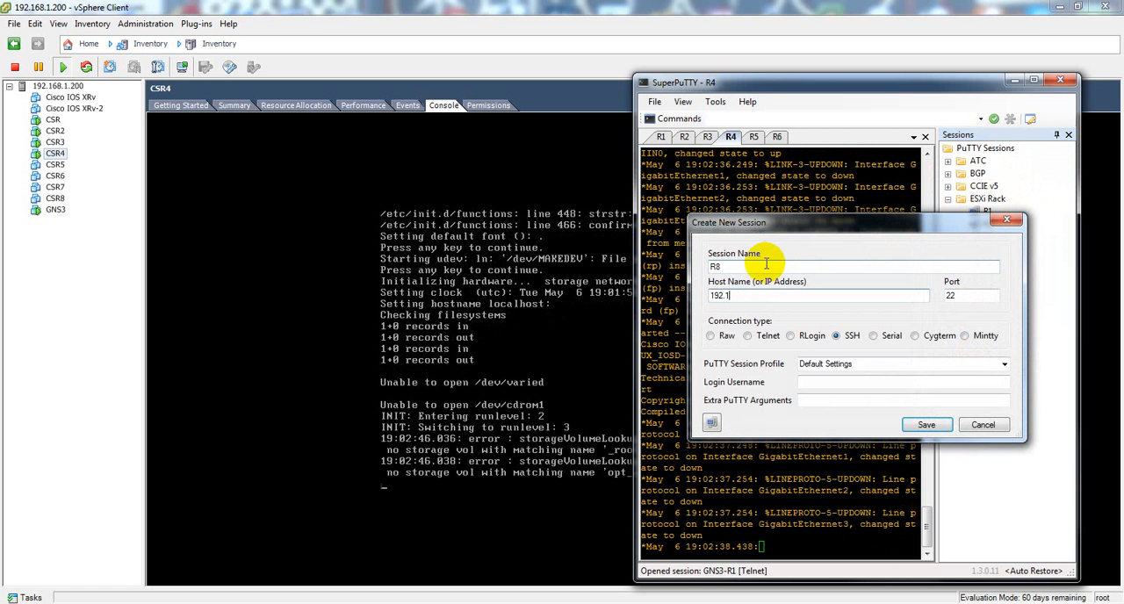
text(68.1.200)
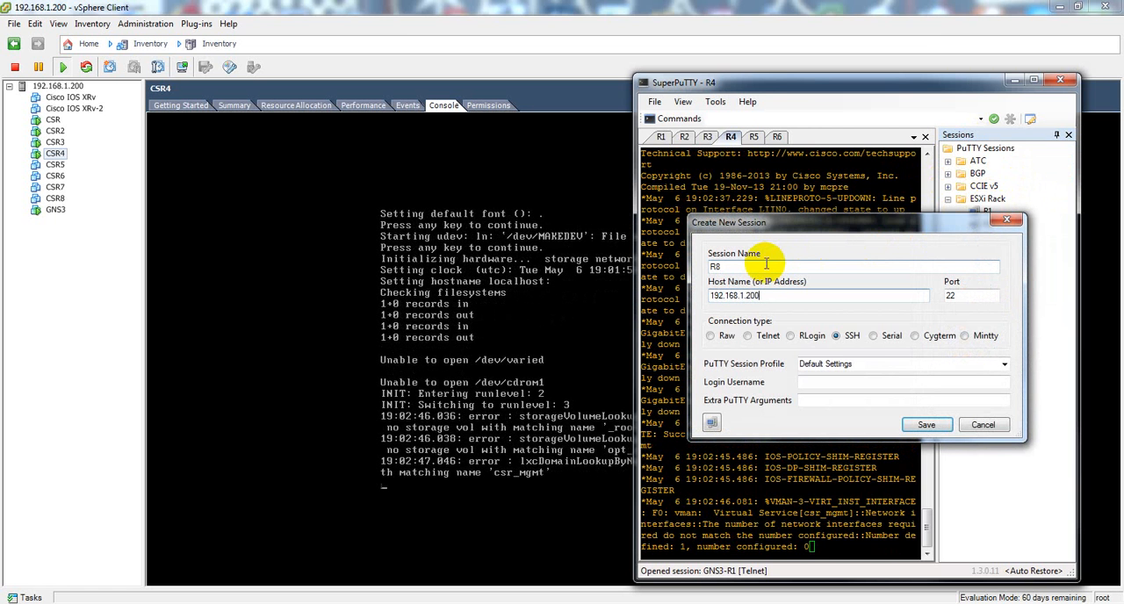
click(764, 337)
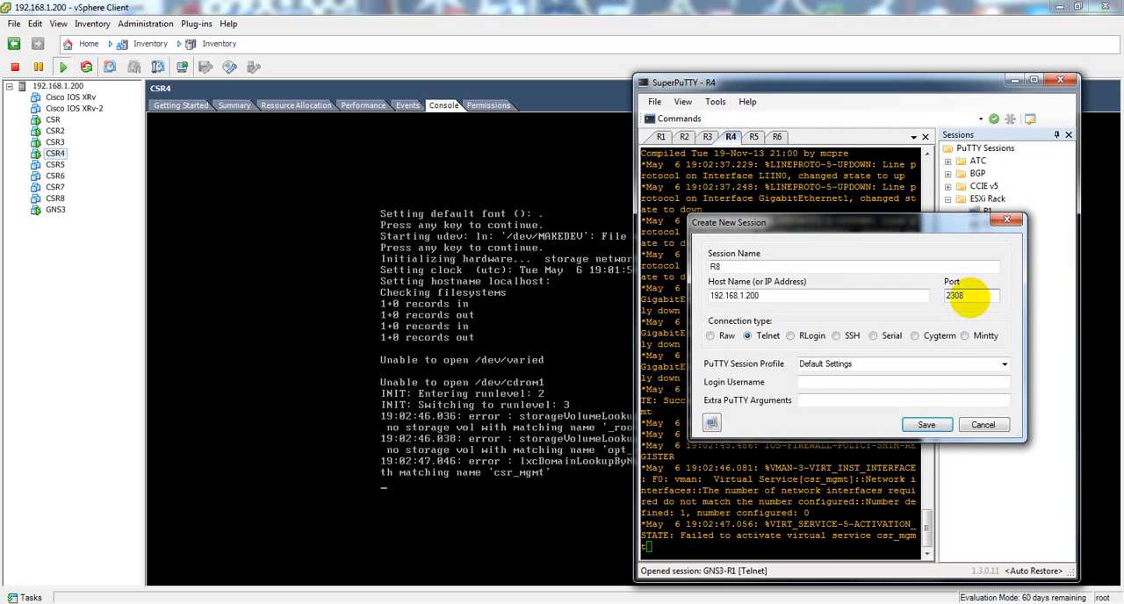
click(926, 424)
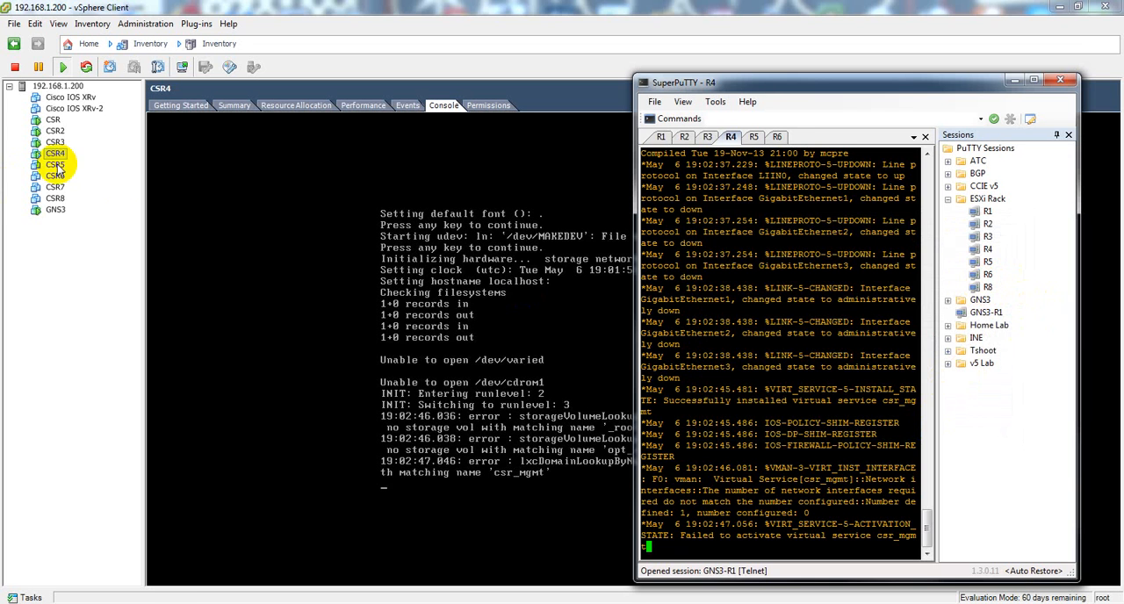
right_click(984, 289)
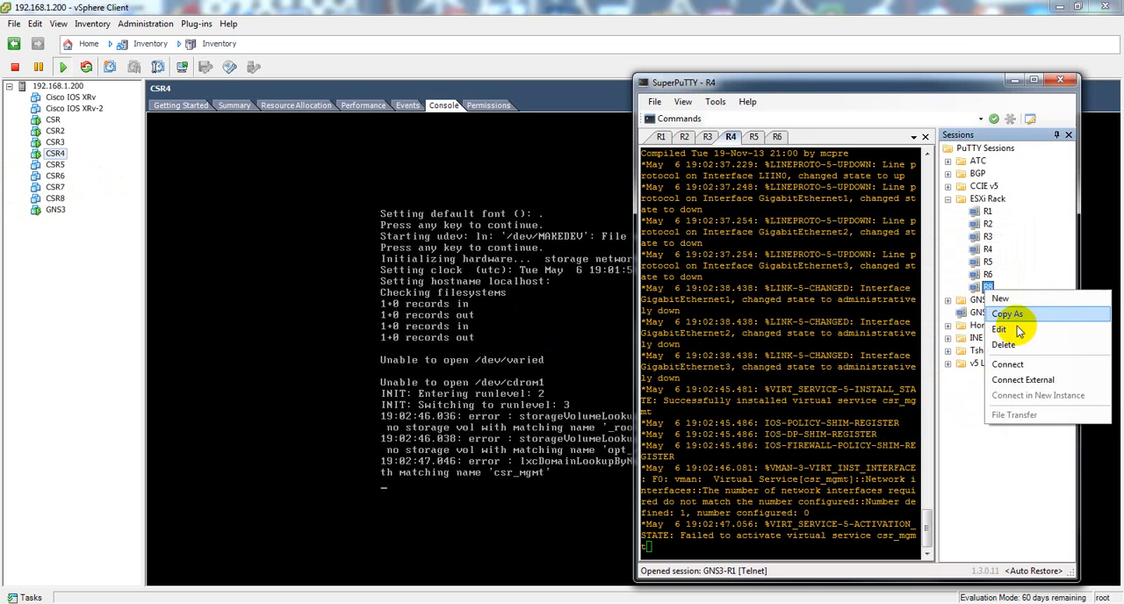
click(965, 467)
click(862, 503)
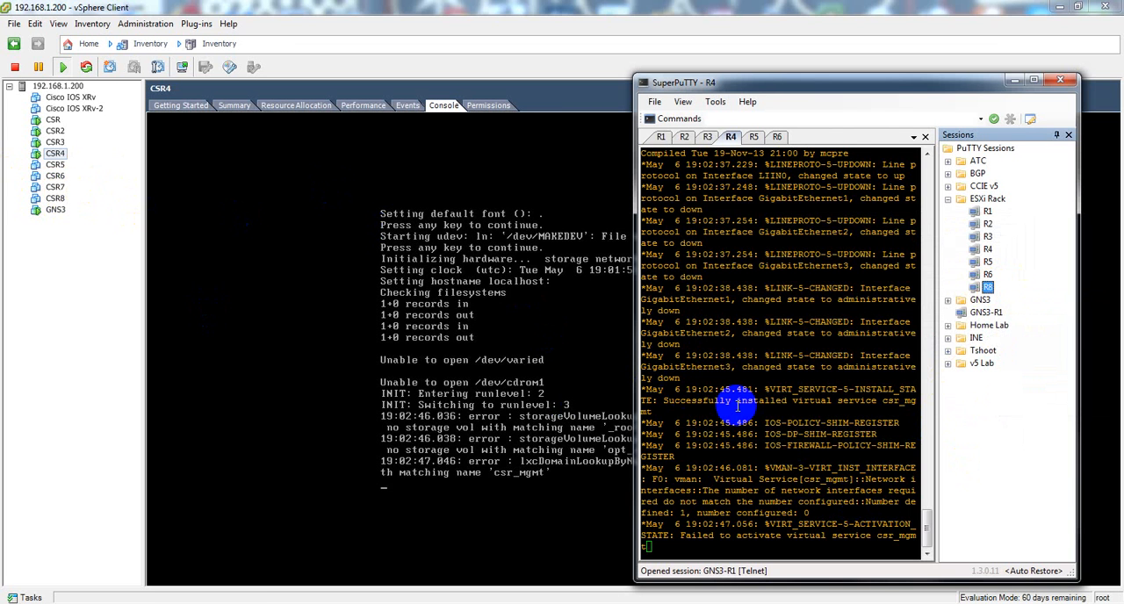
Step: Wake the router prompt in the R4 session and enter privileged EXEC mode with en
click(737, 406)
key(Return)
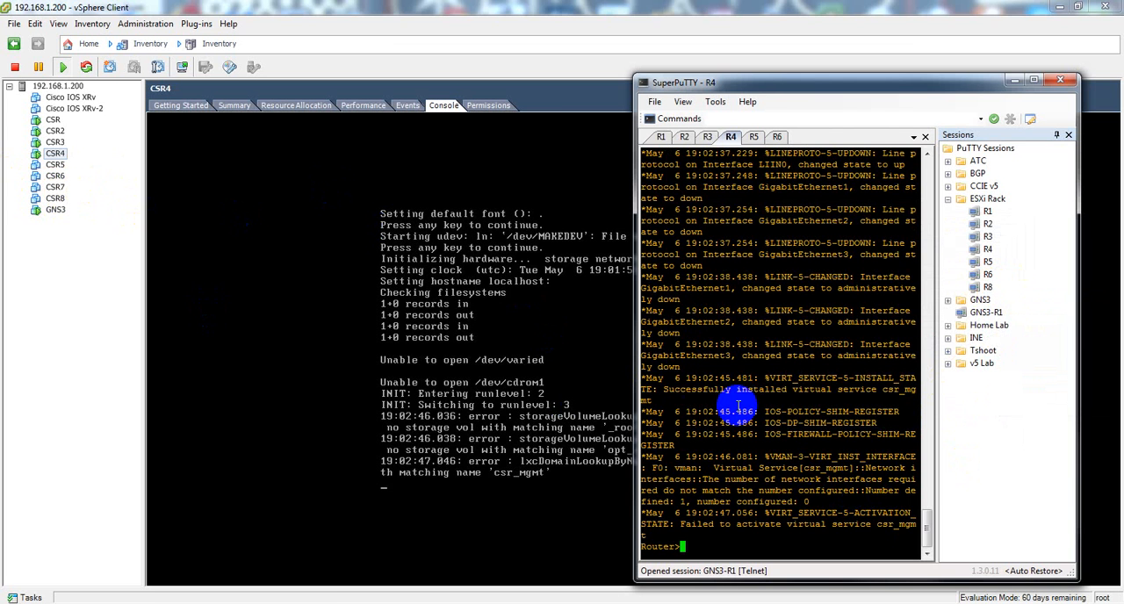
text(en)
key(Return)
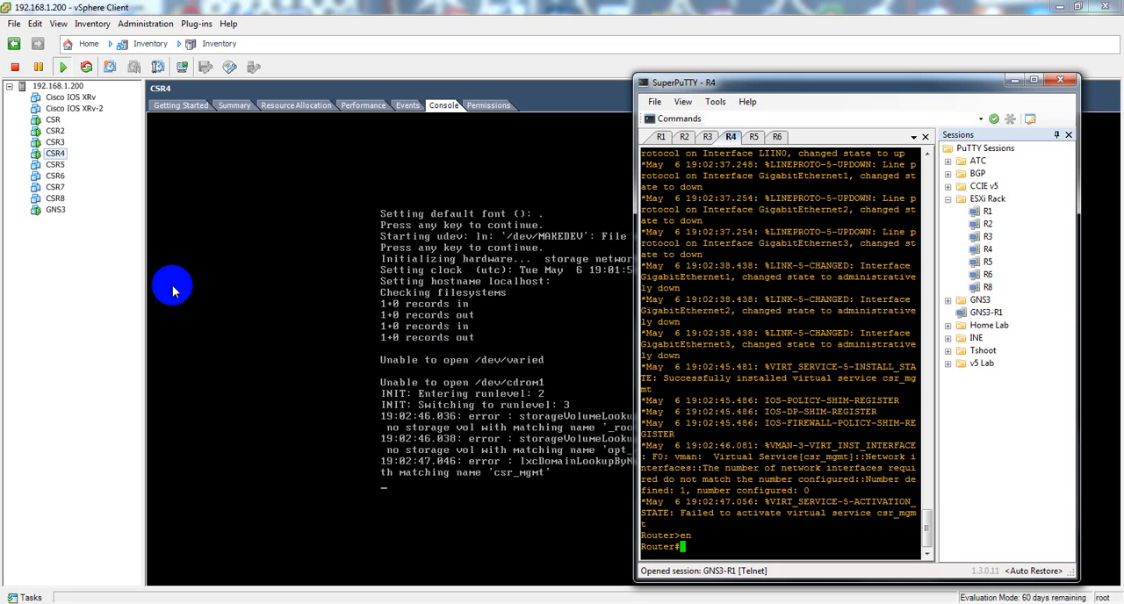
Step: Return to the vSphere Client, power on the CSR8 virtual machine and show its console
click(55, 199)
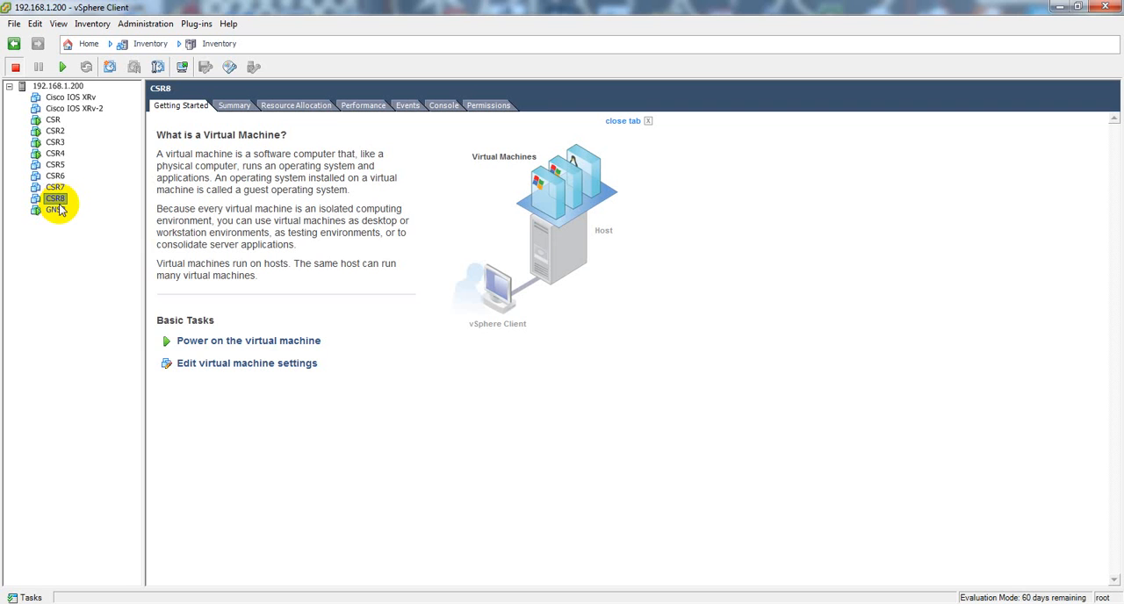
click(208, 343)
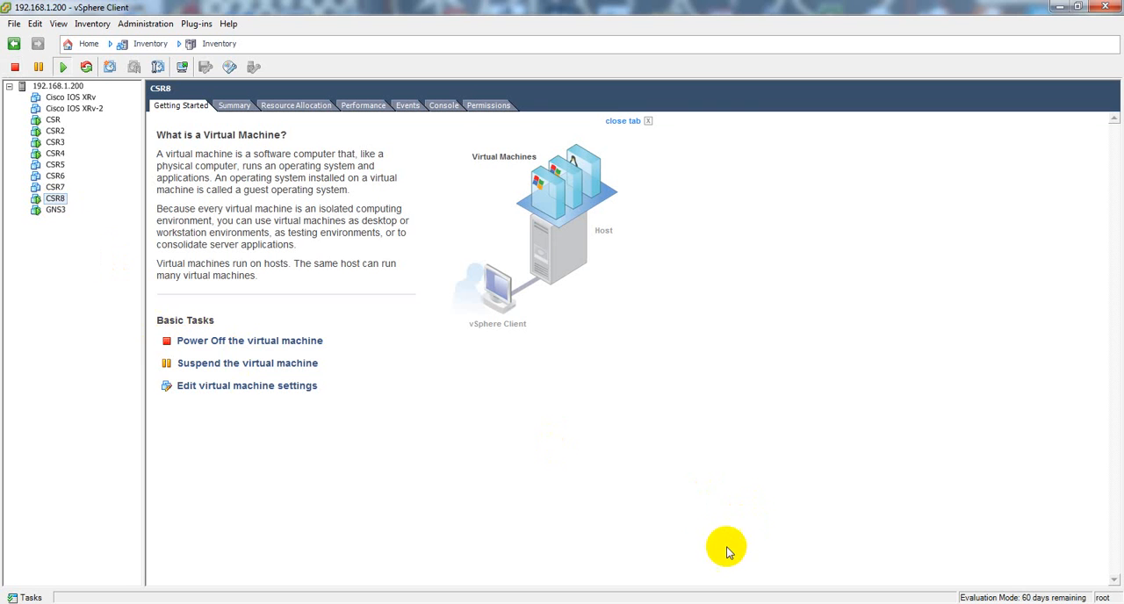
click(446, 106)
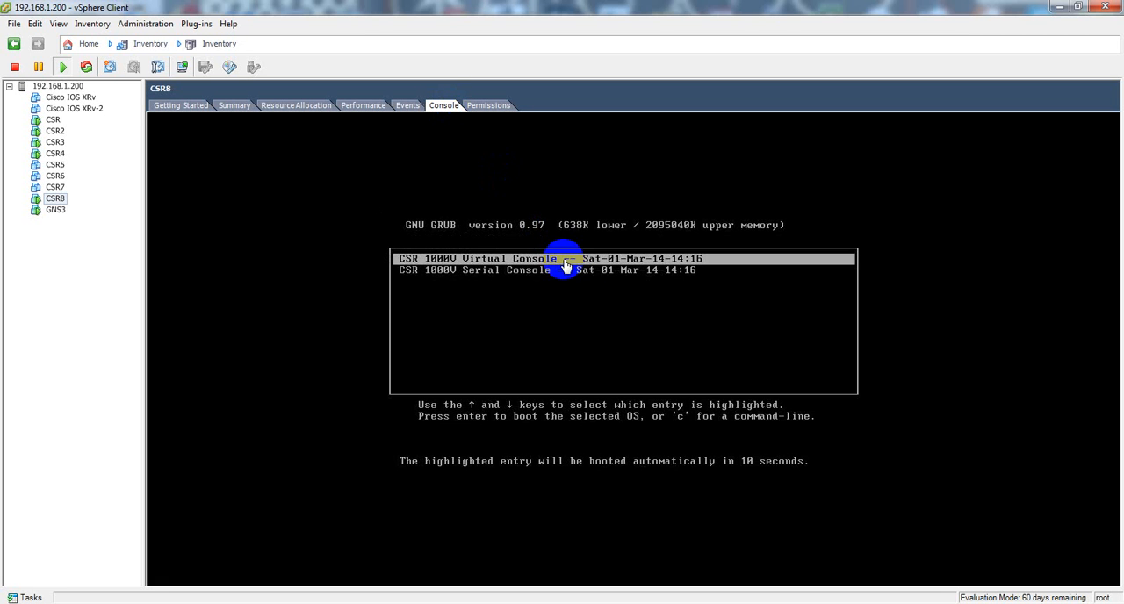
Step: Boot CSR8 with the CSR 1000V Serial Console entry and release the cursor from the console
click(595, 297)
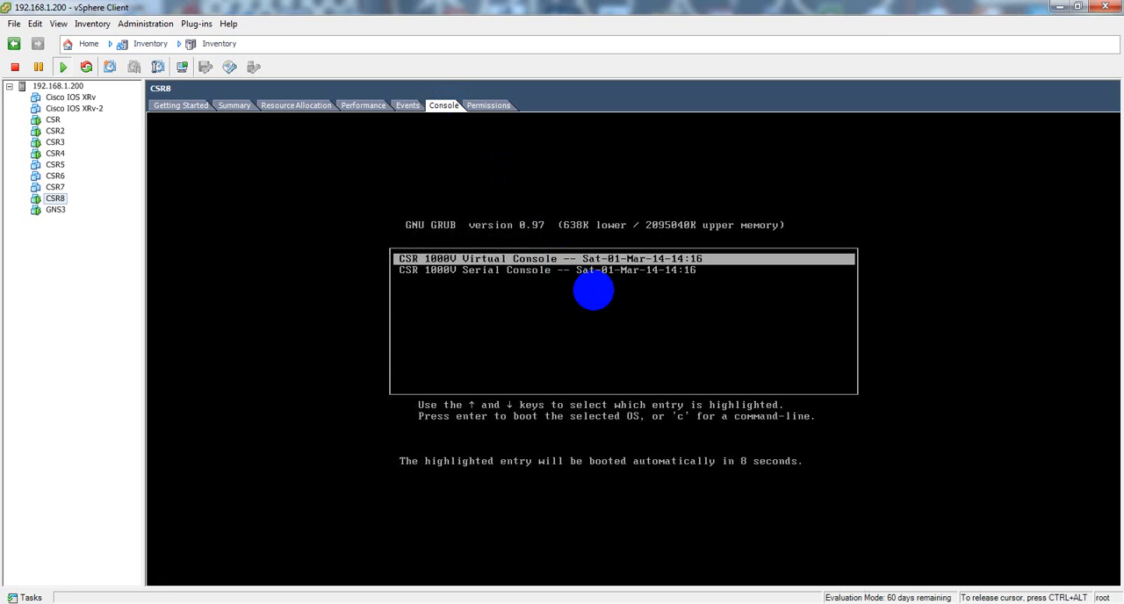
key(Down)
key(Return)
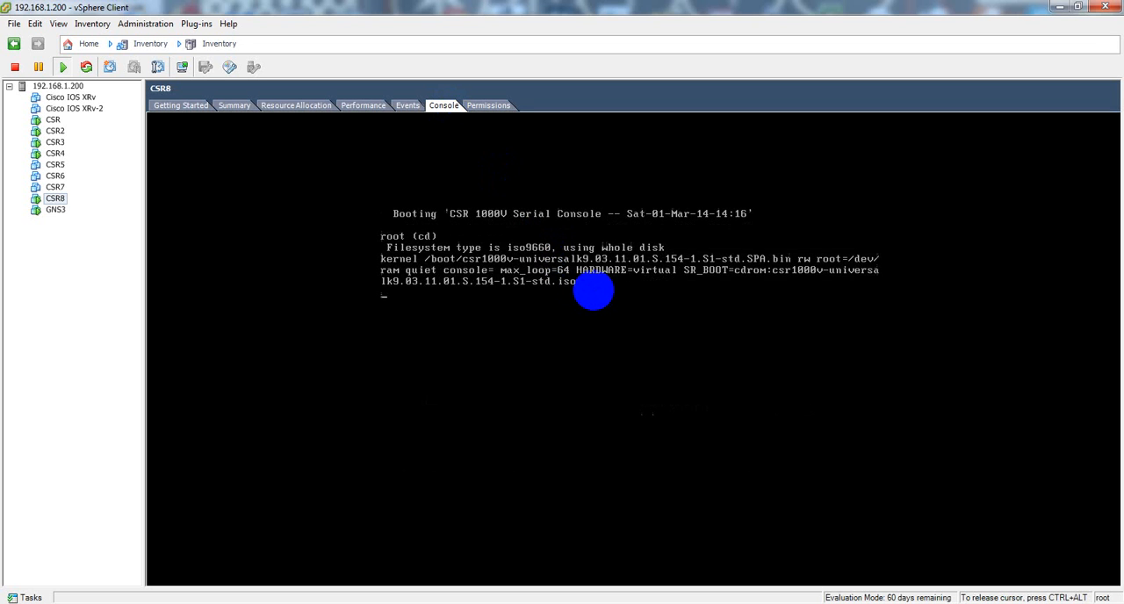
key(ctrl+alt)
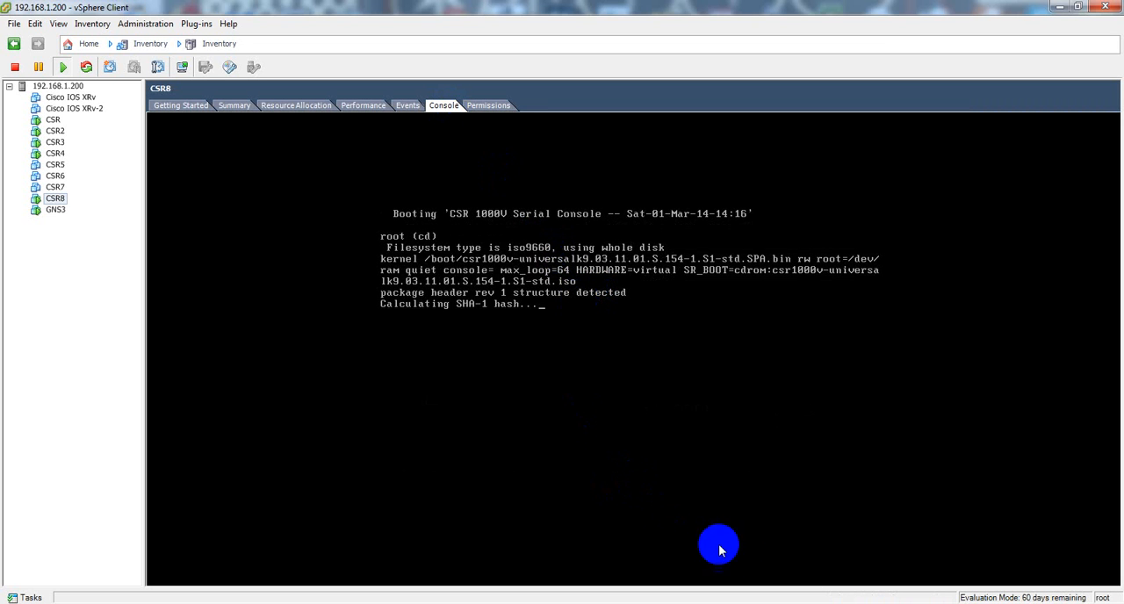
Step: Switch to SuperPuTTY and connect to the R8 session in the ESXi Rack folder
click(628, 603)
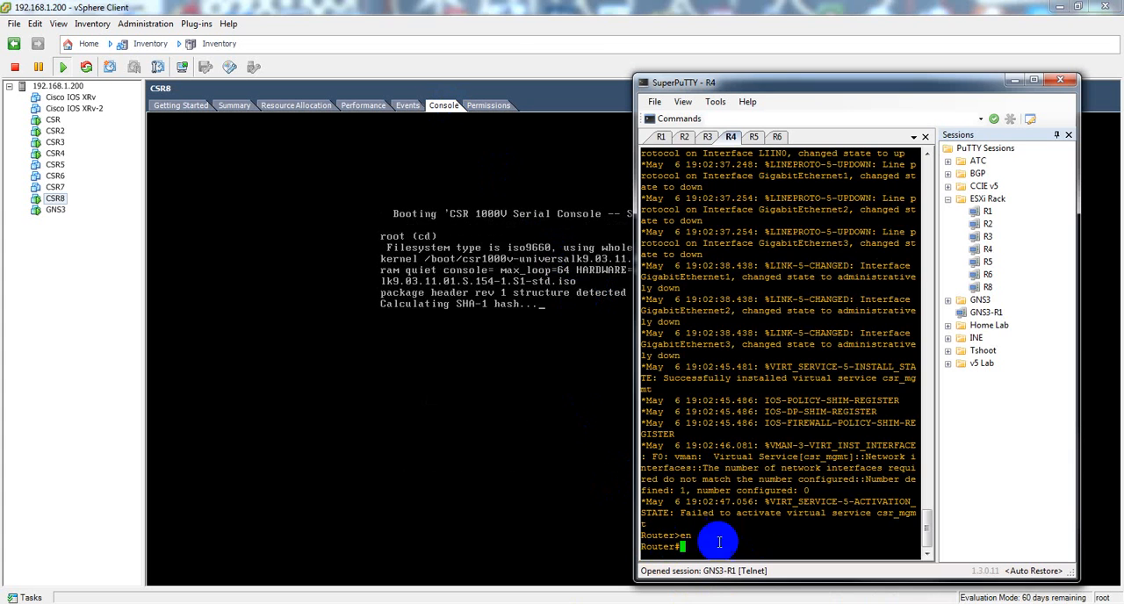
right_click(988, 288)
click(1027, 360)
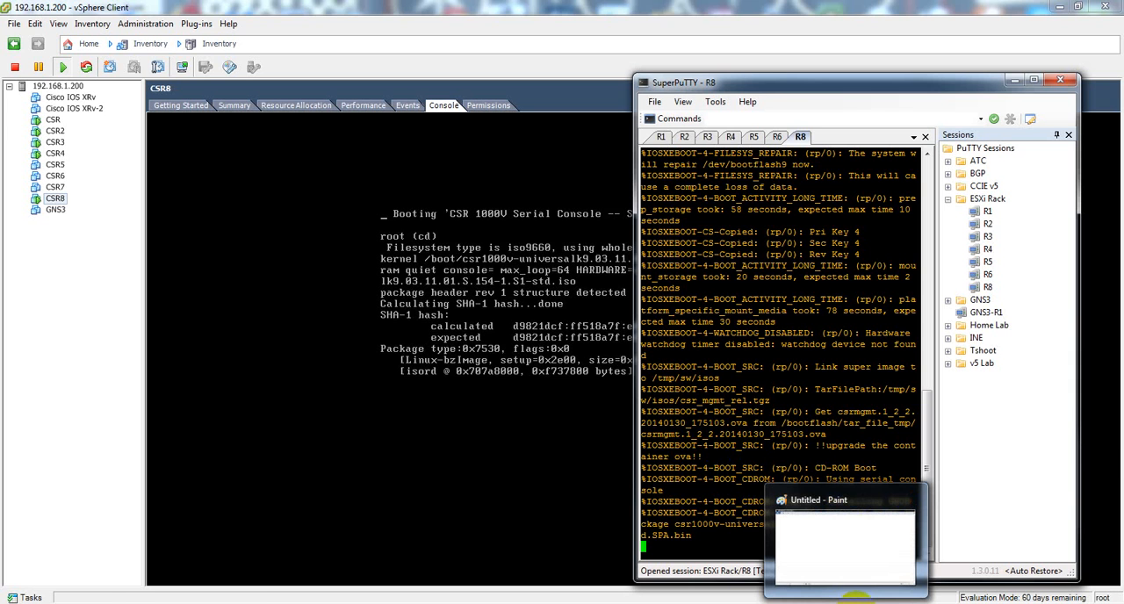
Step: Switch to Paint, draw a large freehand box on the right half of the canvas and write ESXi 5.5 above it
click(852, 598)
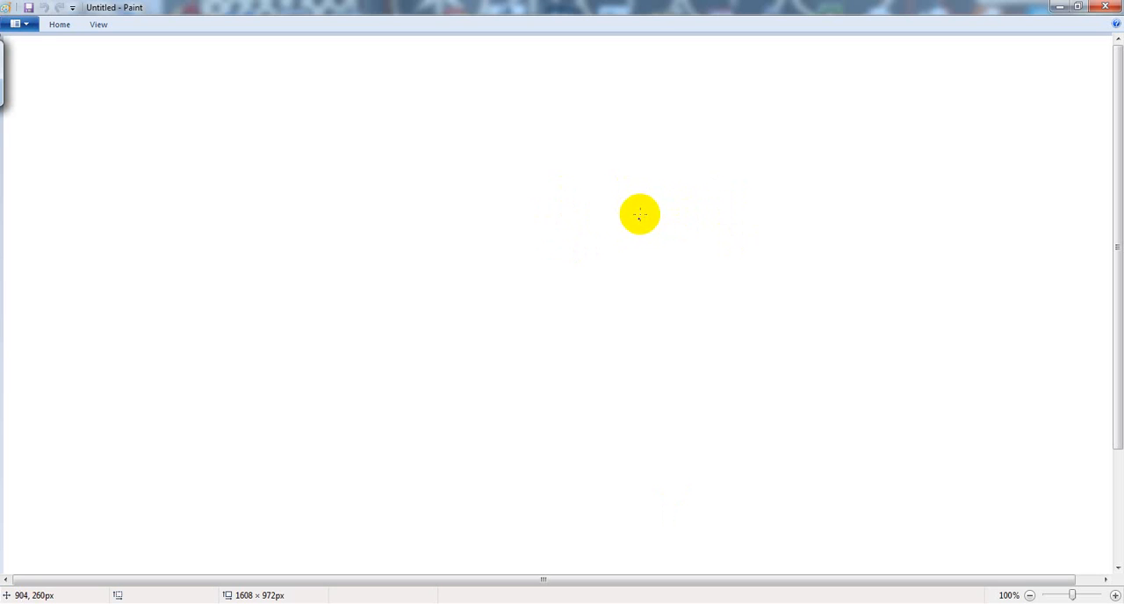
mouse_move(638, 200)
mouse_down()
mouse_move(642, 281)
mouse_move(770, 356)
mouse_move(888, 238)
mouse_move(848, 191)
mouse_move(637, 201)
mouse_up()
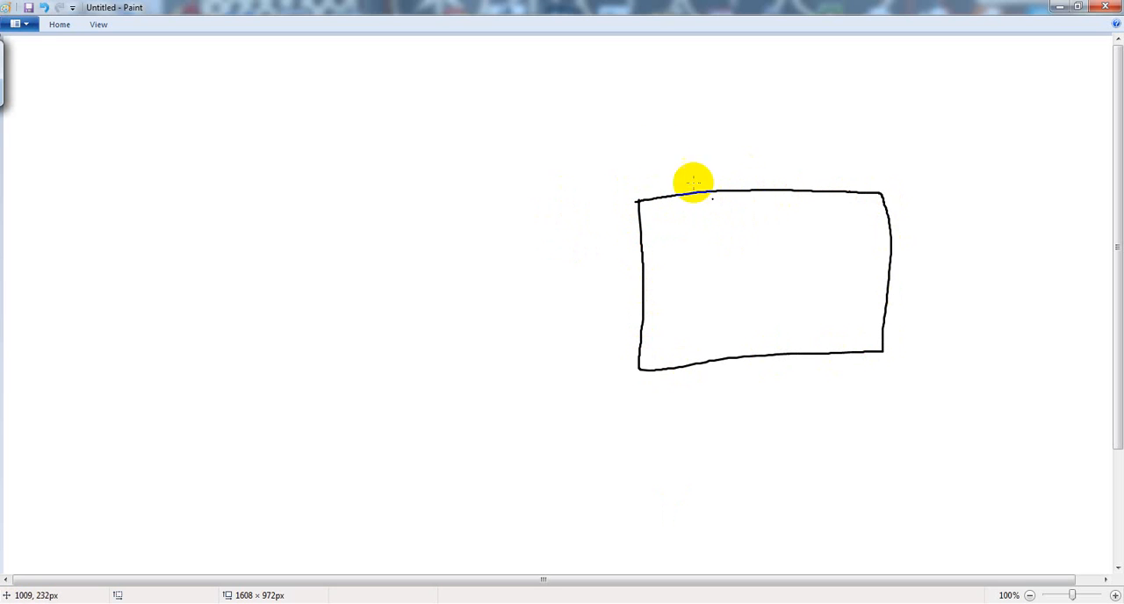
mouse_move(660, 156)
mouse_down()
mouse_move(638, 170)
mouse_move(672, 155)
mouse_move(702, 163)
mouse_move(692, 188)
mouse_move(709, 180)
mouse_up()
mouse_move(708, 153)
mouse_down()
mouse_move(681, 184)
mouse_move(808, 151)
mouse_up()
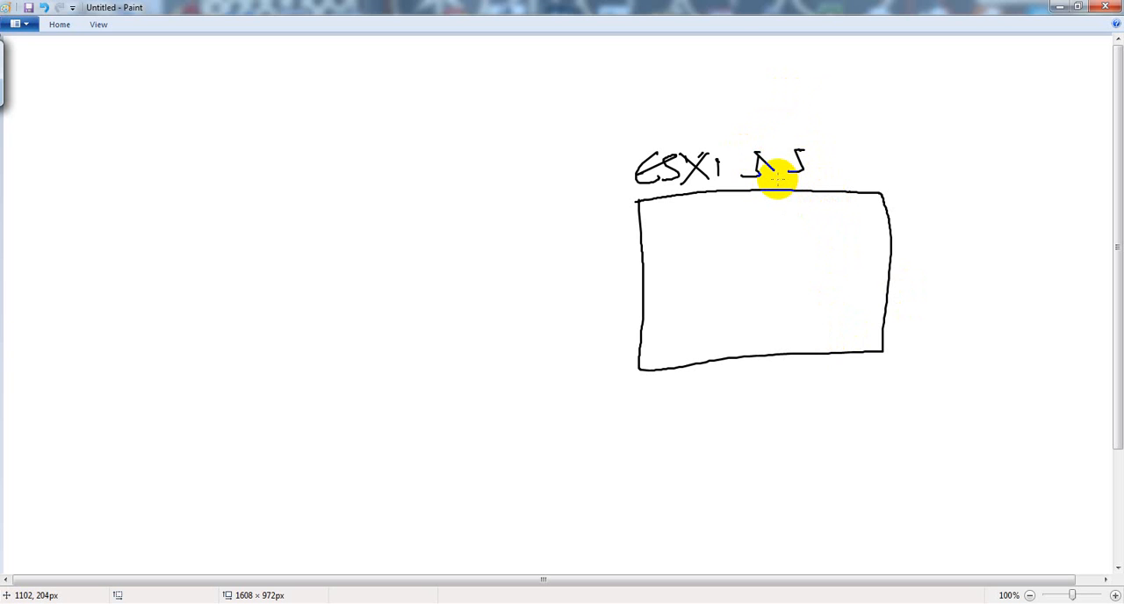
click(777, 176)
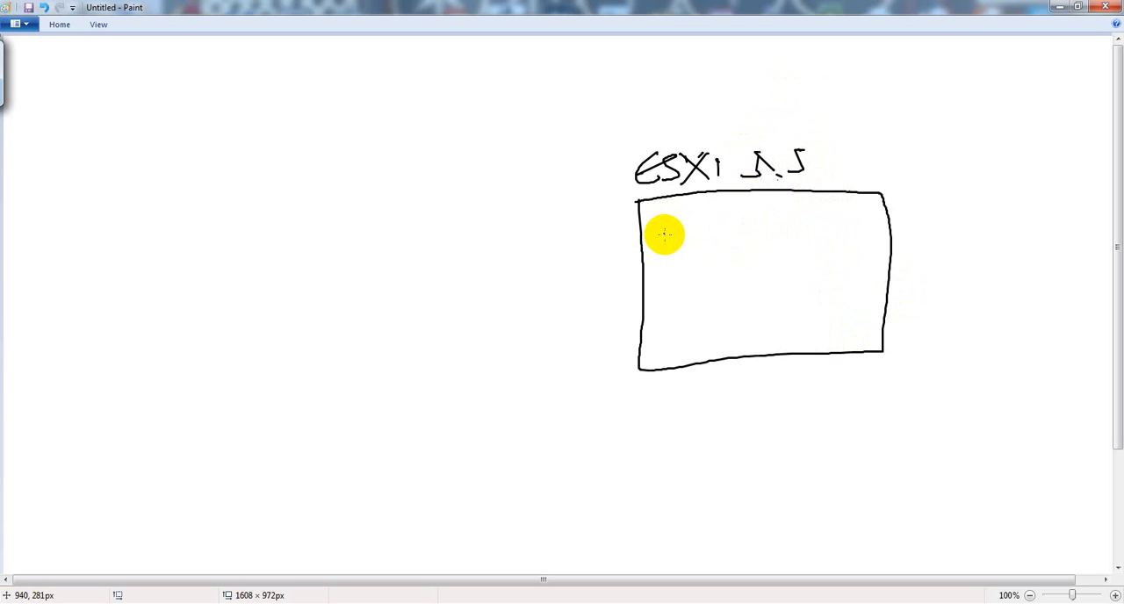
mouse_move(660, 221)
mouse_down()
mouse_move(677, 234)
mouse_move(665, 244)
mouse_move(681, 246)
mouse_up()
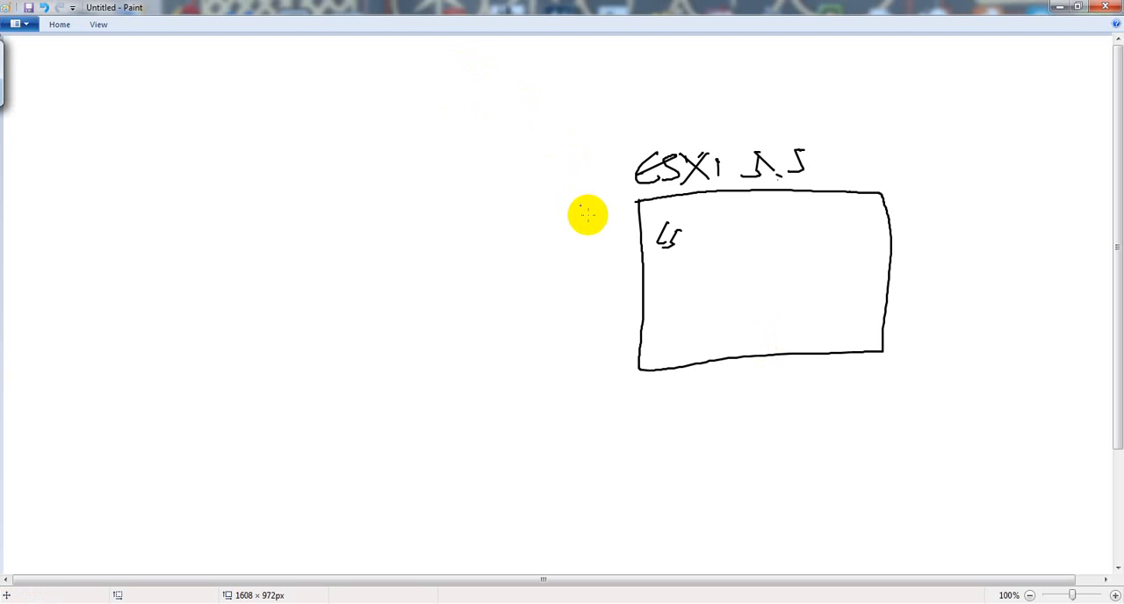
key(ctrl+z)
key(ctrl+z)
key(ctrl+z)
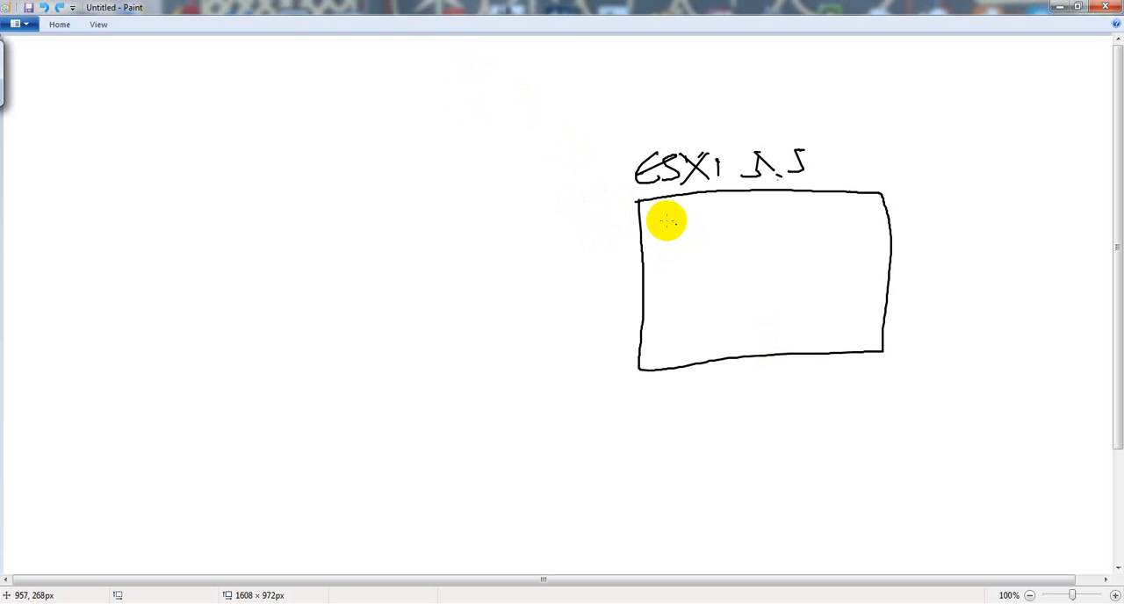
Step: Handwrite CSR 1KV, x8 and Win7 + GNS3 on successive lines inside the ESXi box
mouse_move(662, 216)
mouse_down()
mouse_move(647, 238)
mouse_move(713, 219)
mouse_up()
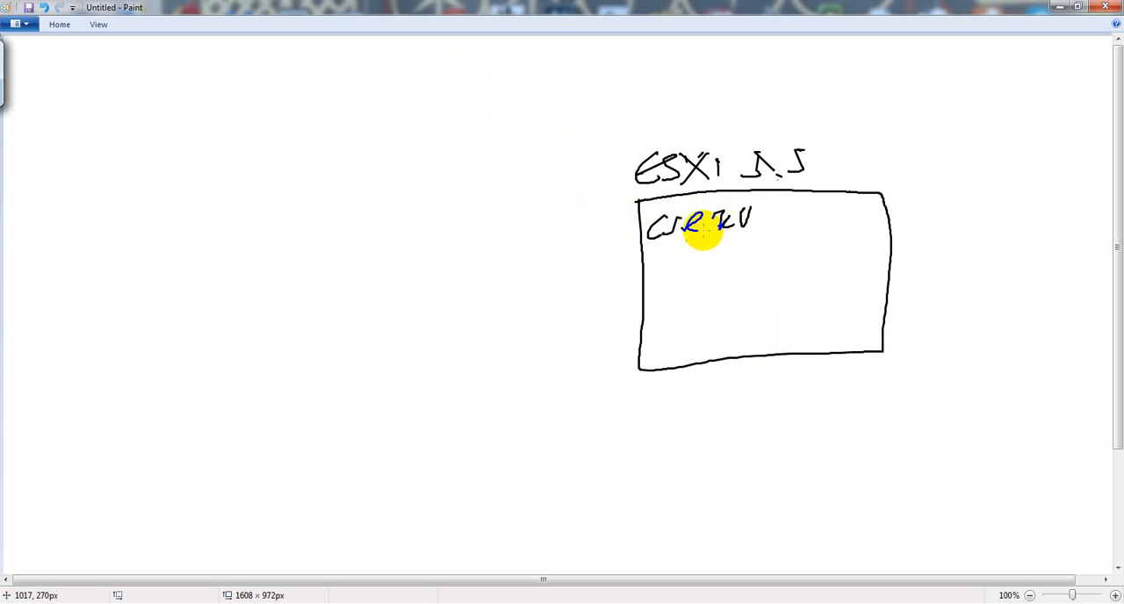
click(686, 258)
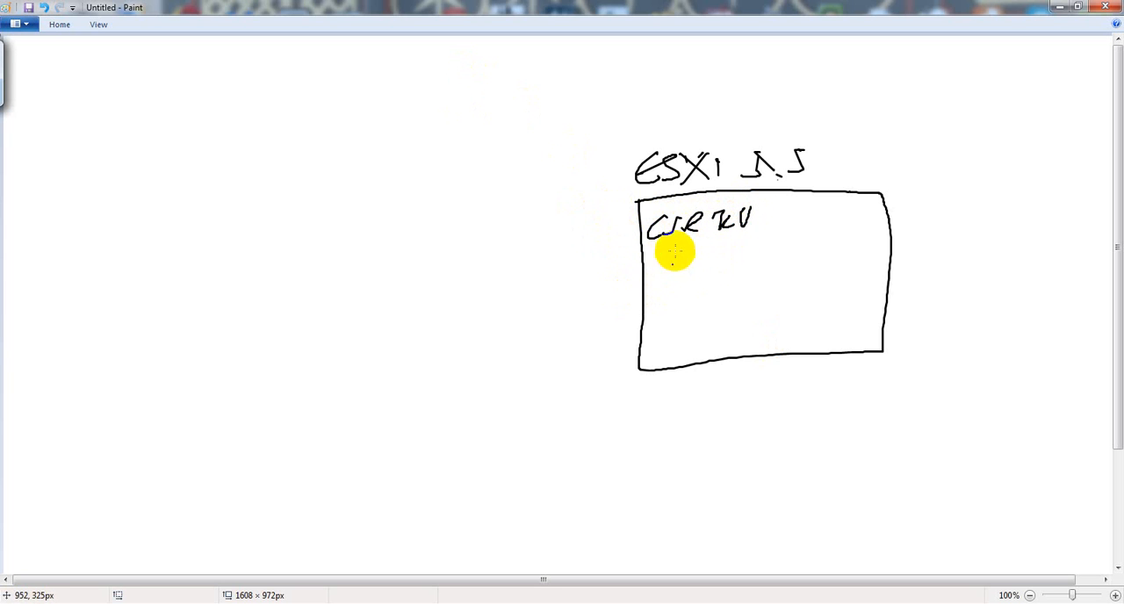
drag(648, 261, 680, 251)
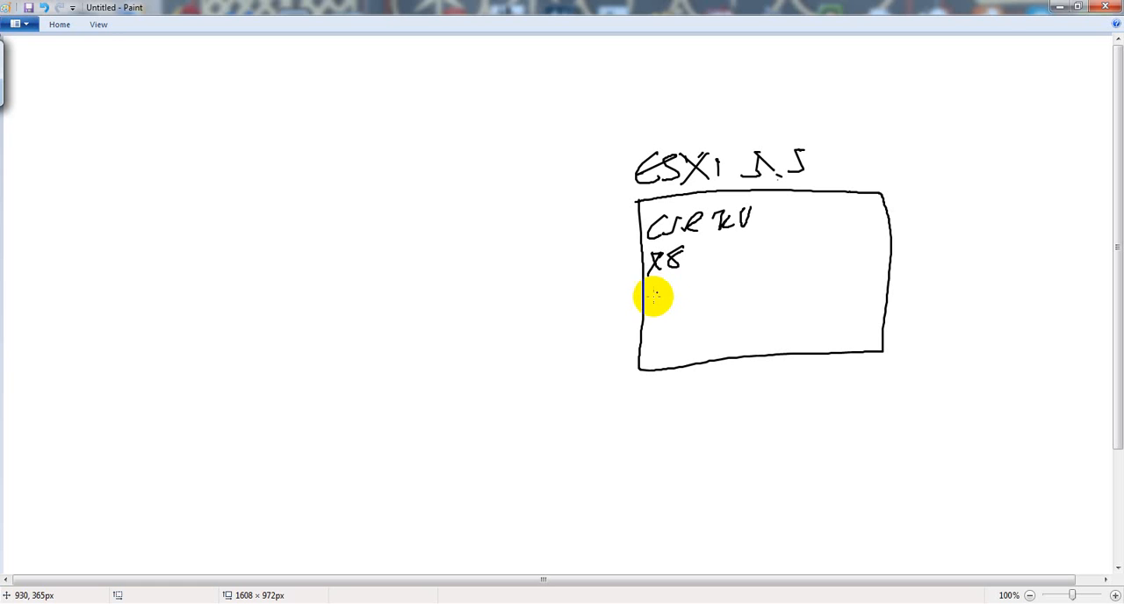
mouse_move(673, 302)
mouse_down()
mouse_move(700, 286)
mouse_move(719, 294)
mouse_move(662, 330)
mouse_move(739, 309)
mouse_up()
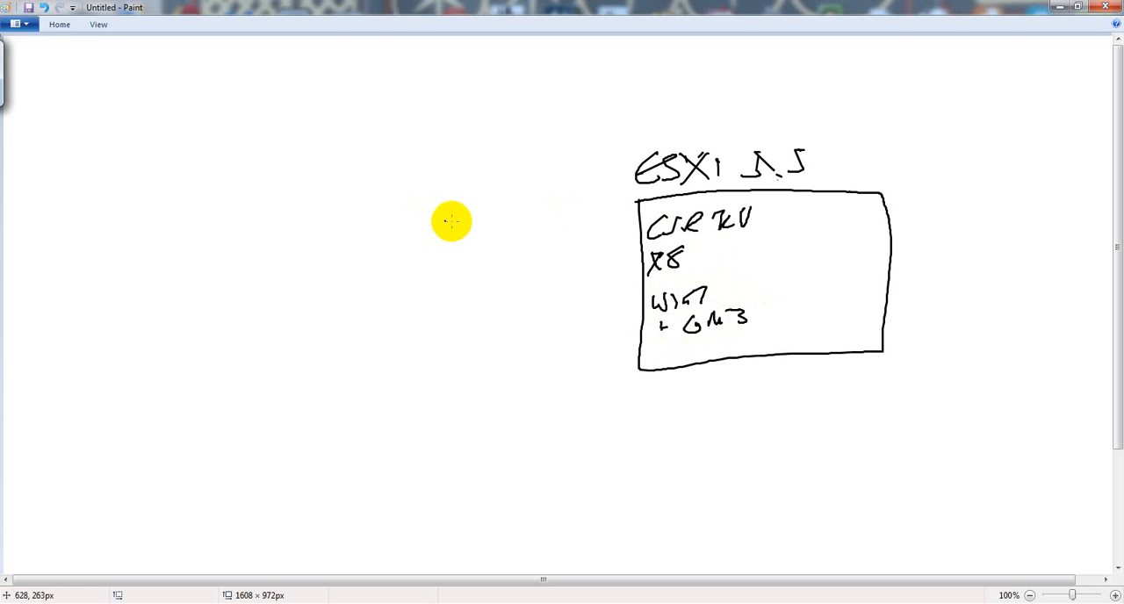
Step: With the Pencil at the third line thickness, draw a freehand box left of the ESXi box and a curved arrow from it to the ESXi box
click(66, 24)
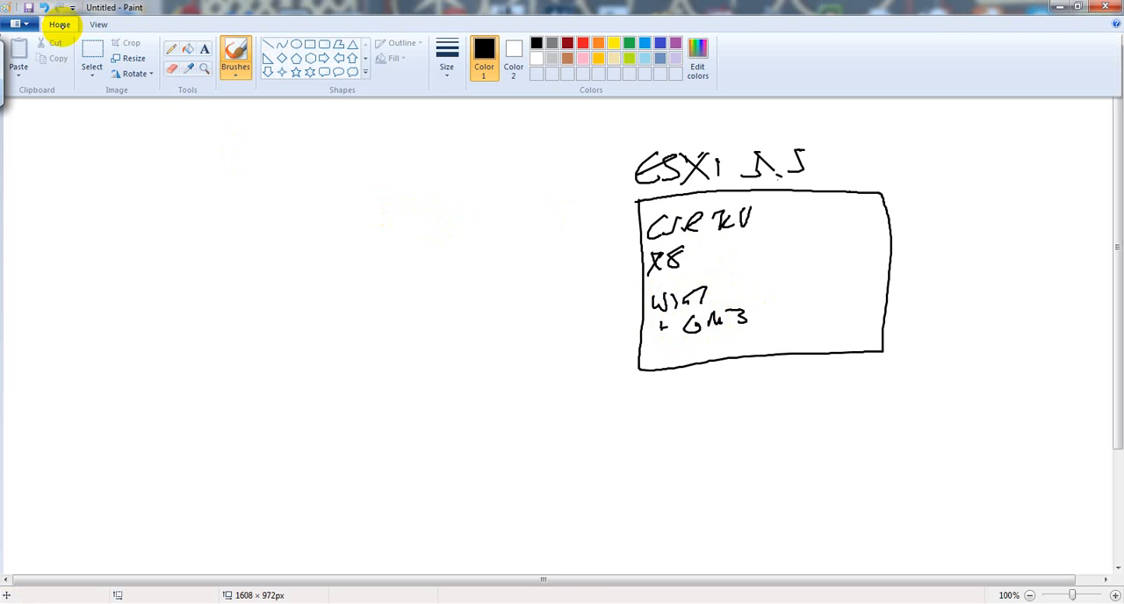
click(171, 48)
click(70, 24)
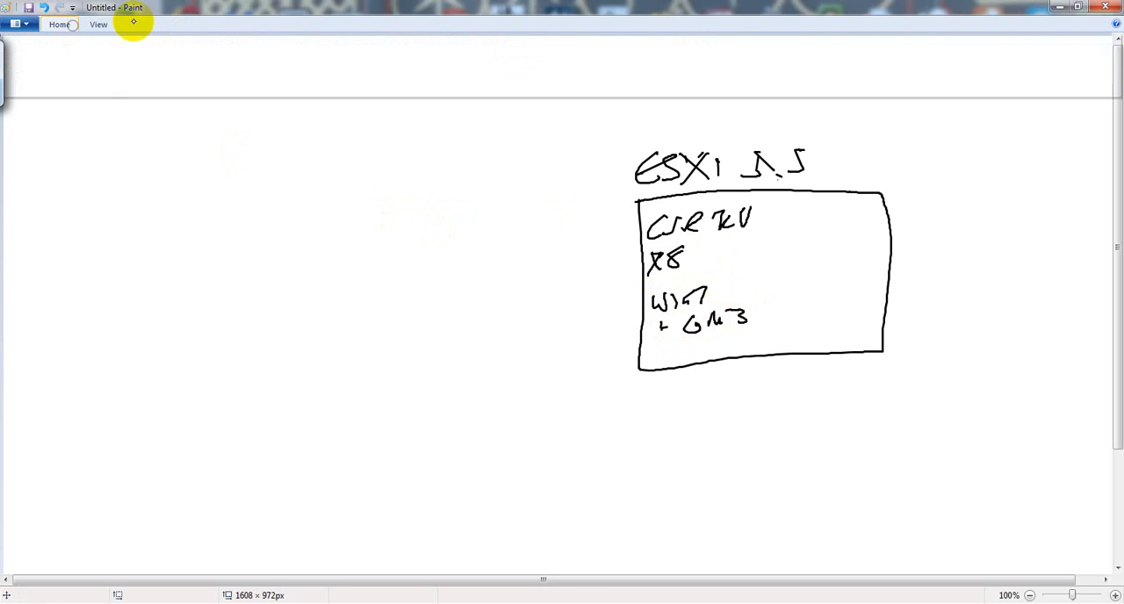
click(447, 51)
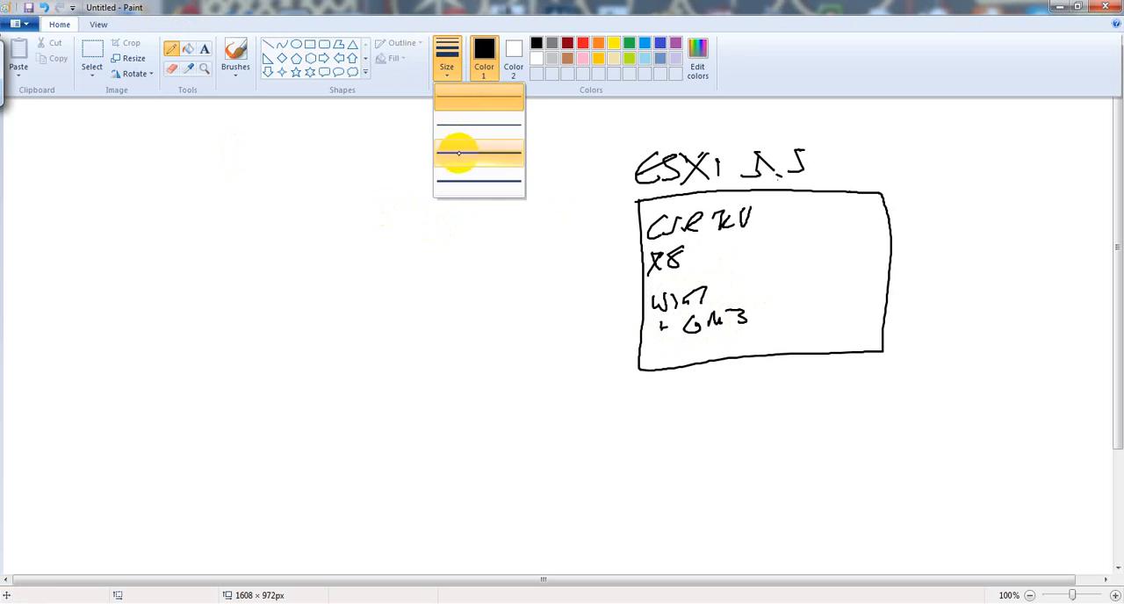
click(459, 153)
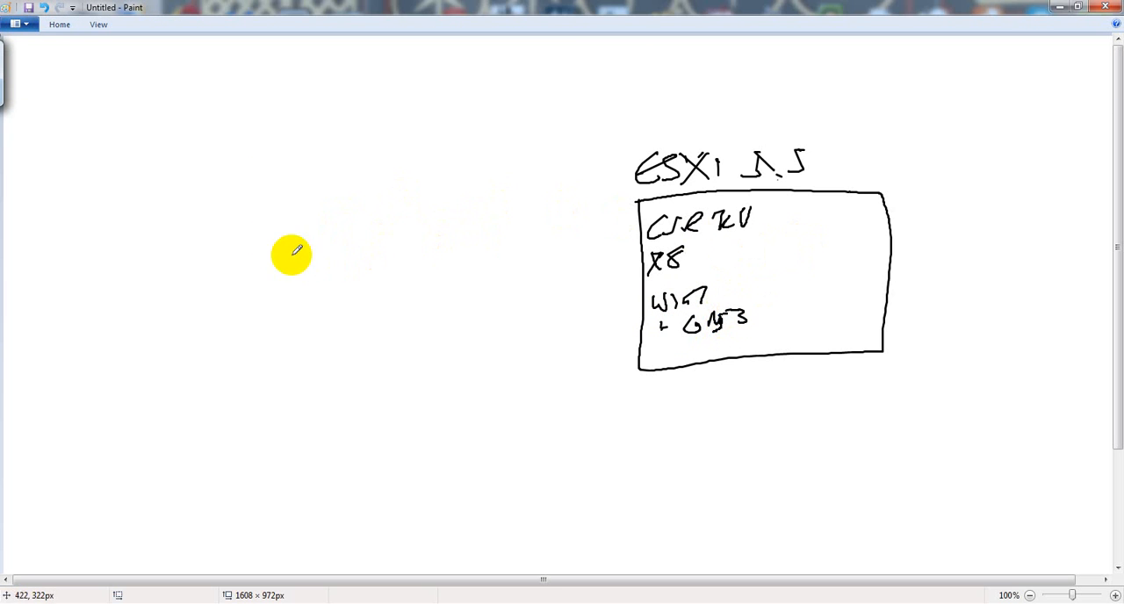
mouse_move(114, 205)
mouse_down()
mouse_move(133, 362)
mouse_move(307, 355)
mouse_move(303, 221)
mouse_move(276, 166)
mouse_move(120, 185)
mouse_up()
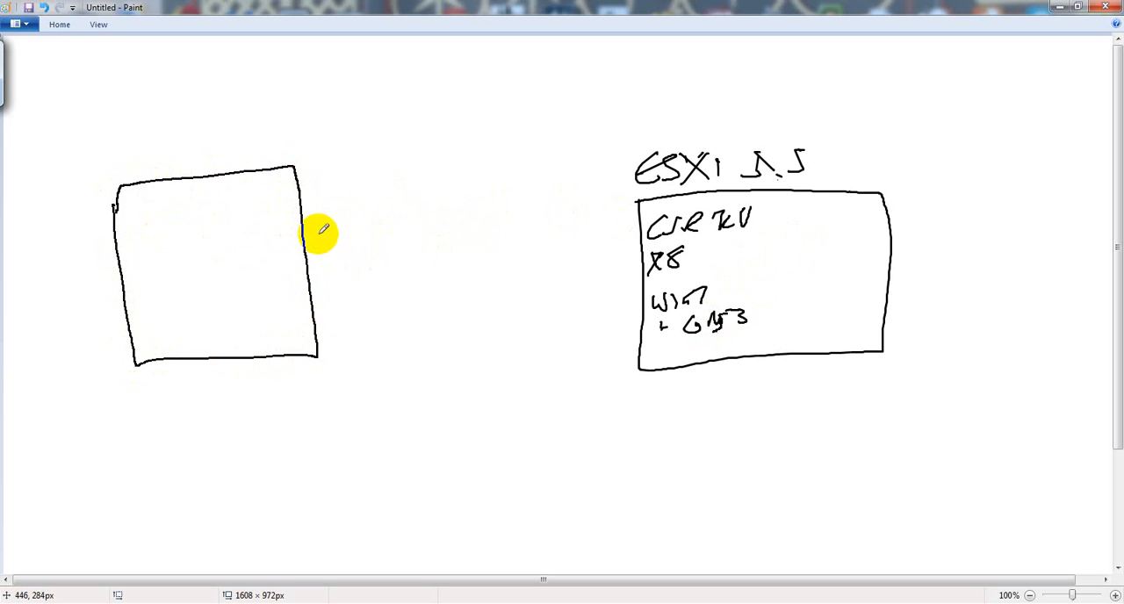
mouse_move(311, 236)
mouse_down()
mouse_move(346, 196)
mouse_move(499, 183)
mouse_move(622, 248)
mouse_up()
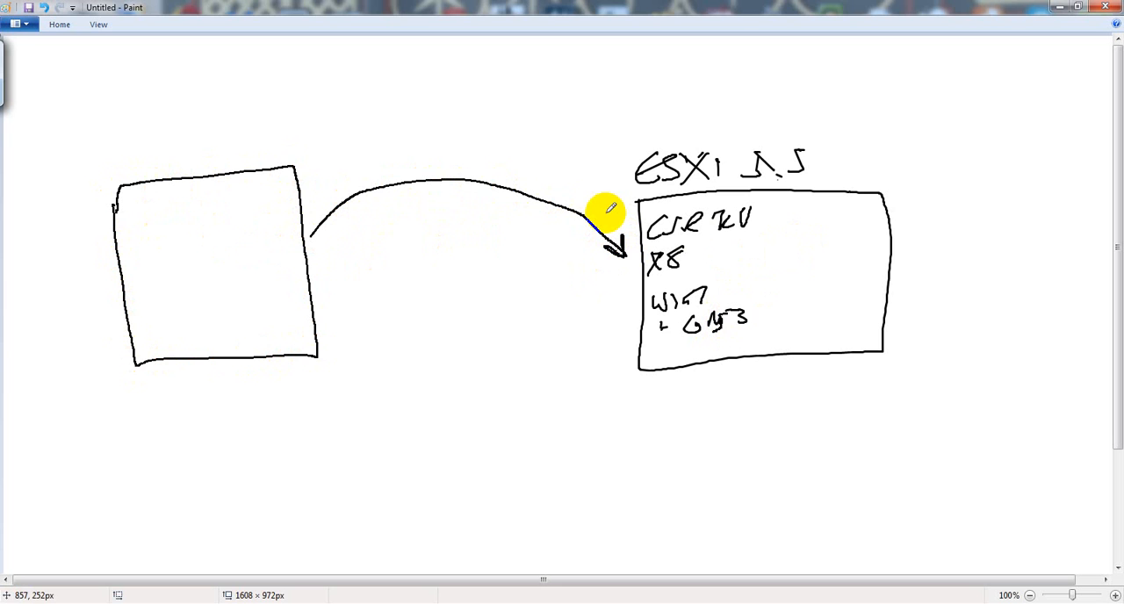
Step: Switch to the vSphere Client, bring up the SuperPuTTY R8 console over it and widen the SuperPuTTY window
click(654, 600)
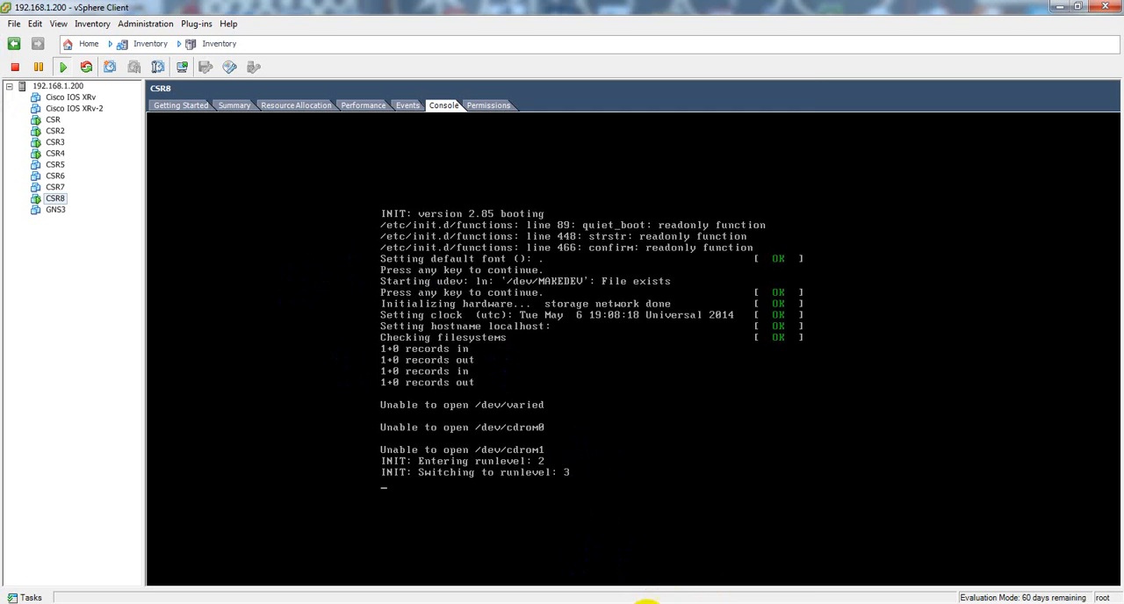
click(582, 602)
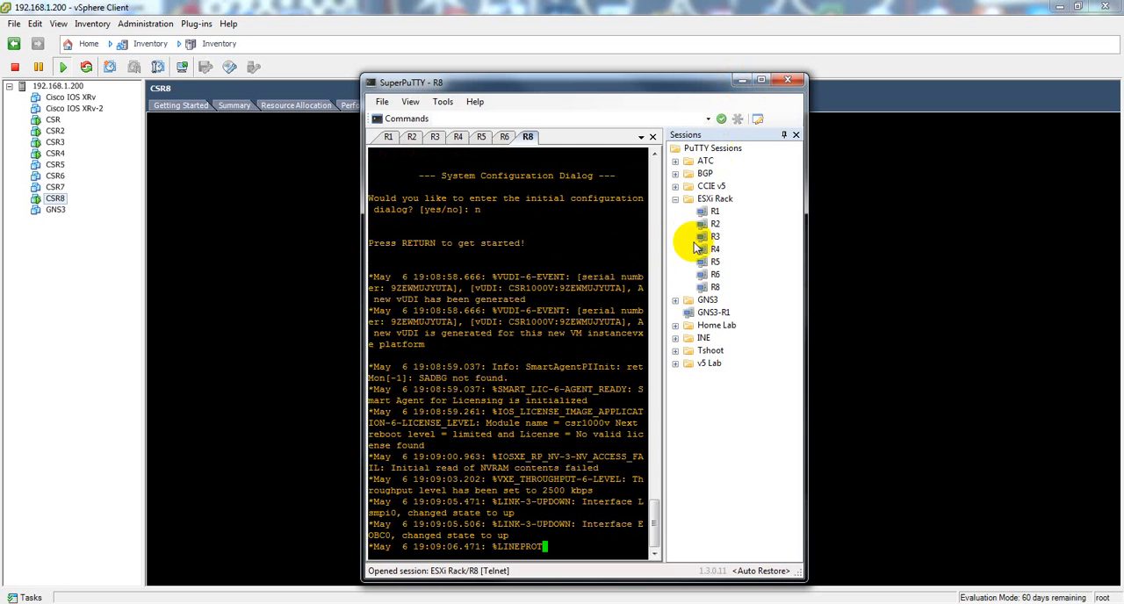
drag(806, 283, 1097, 262)
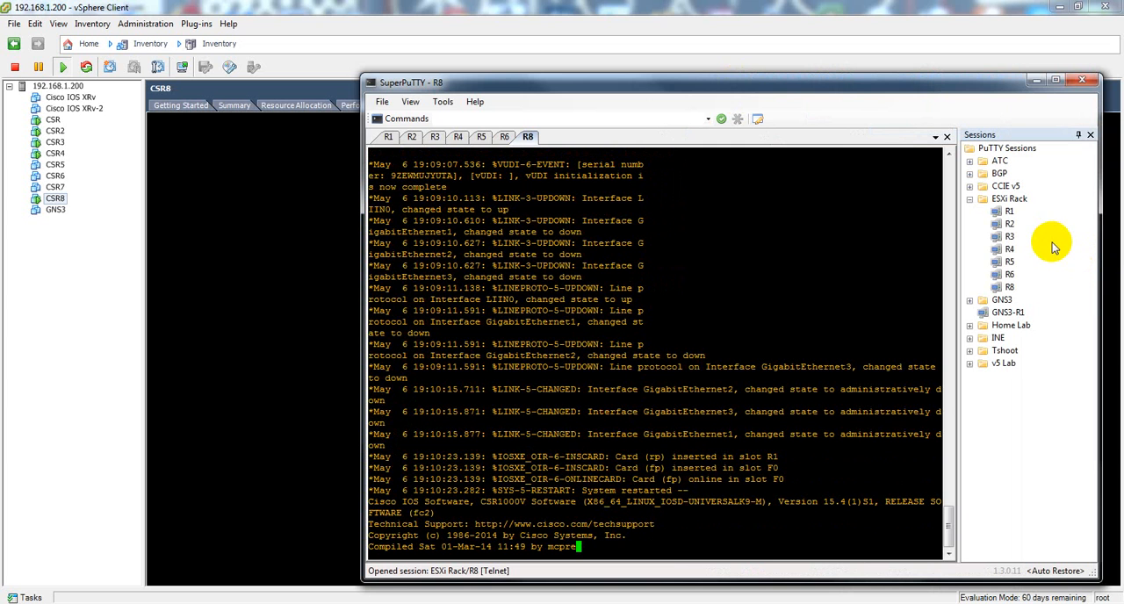
Step: Return to the vSphere Client and check the VM serial port connected over network rule in the ESXi host's firewall properties
click(86, 254)
click(39, 87)
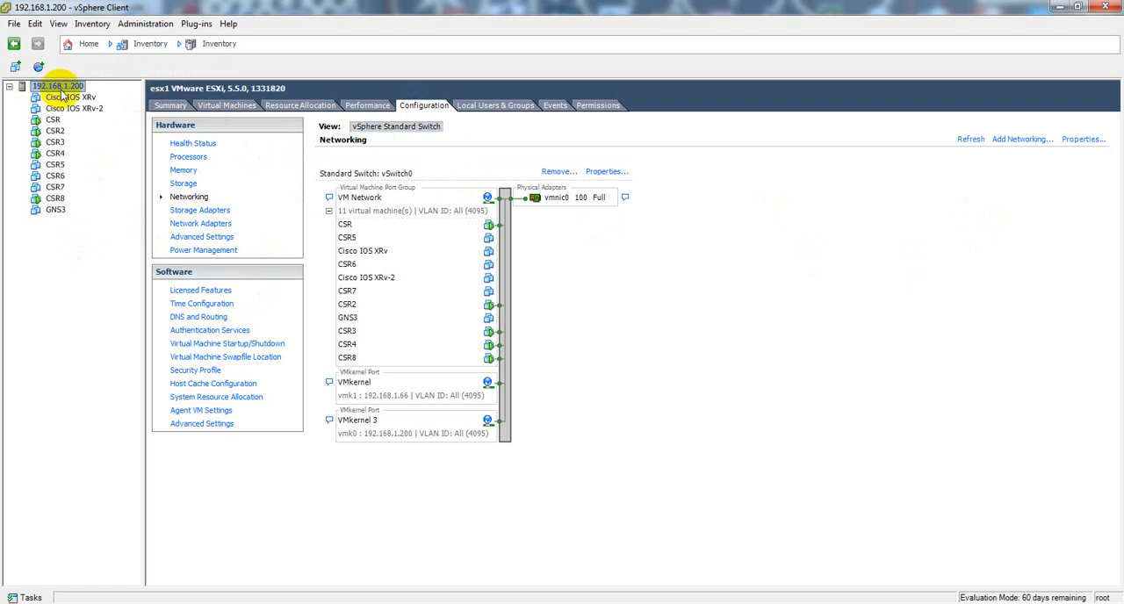
click(203, 371)
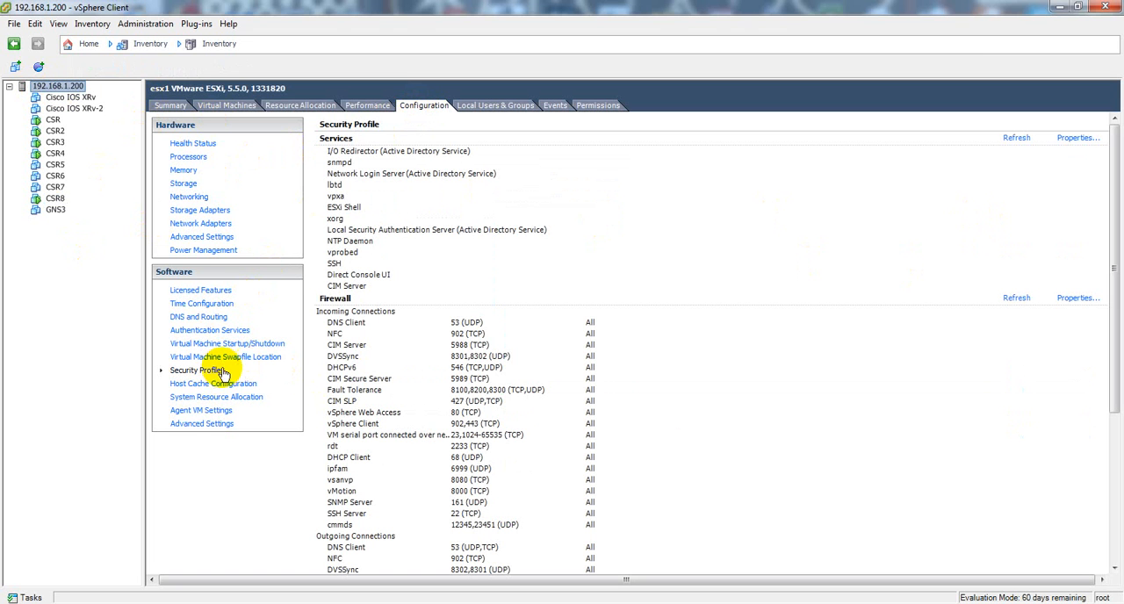
click(1073, 299)
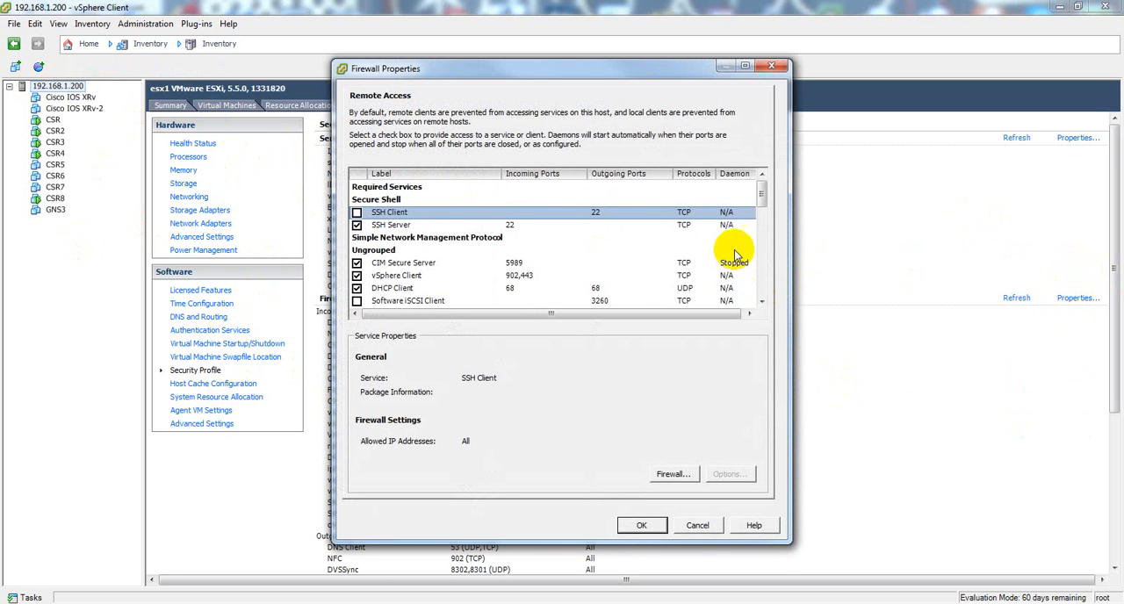
scroll(615, 255, down, 8)
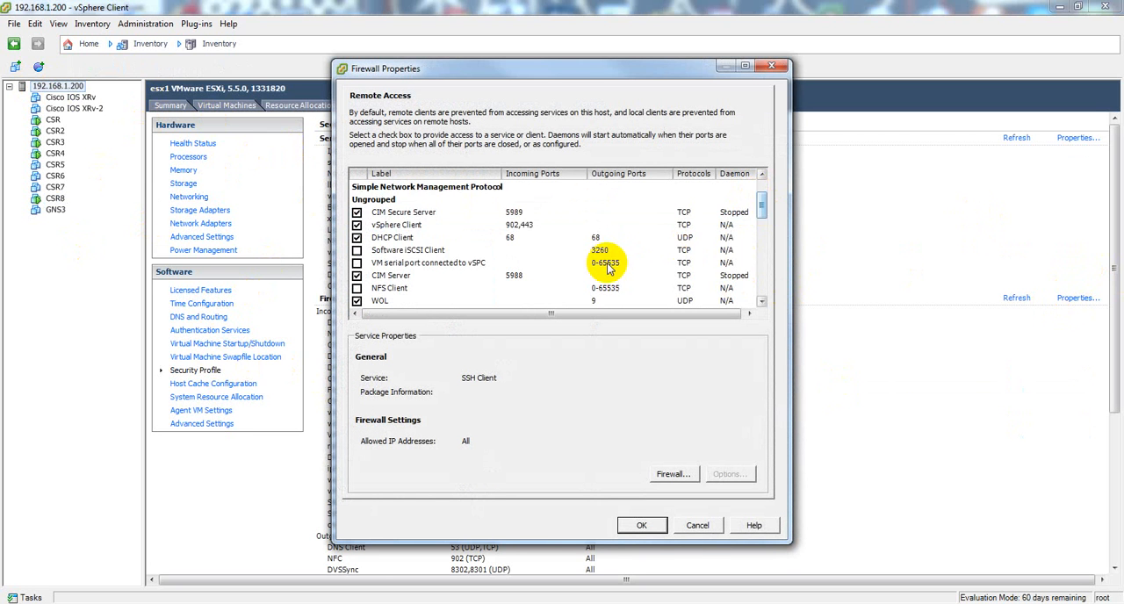
scroll(601, 260, down, 1)
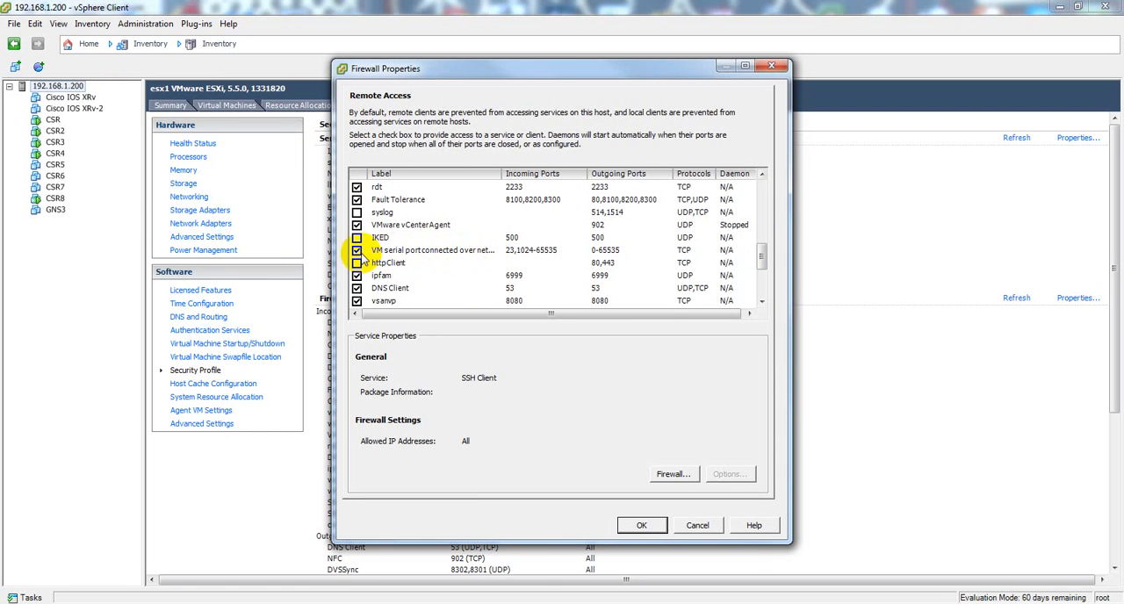
click(647, 525)
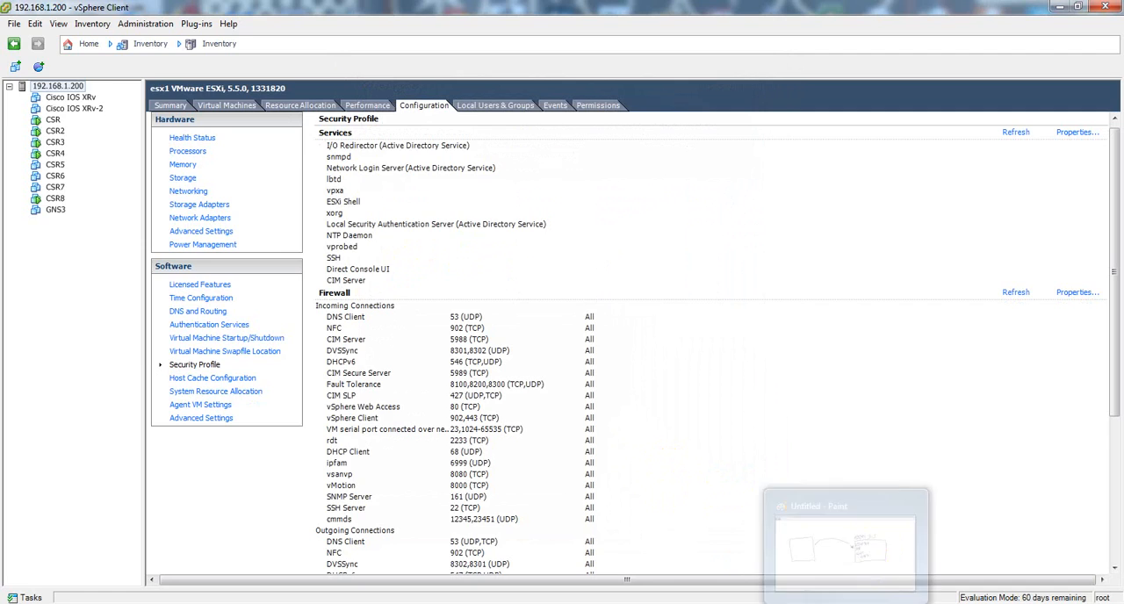
Step: Switch to Paint, draw a second curved arrow toward the ESXi box and two small tabs numbered 1 and 2 inside the empty box
click(846, 603)
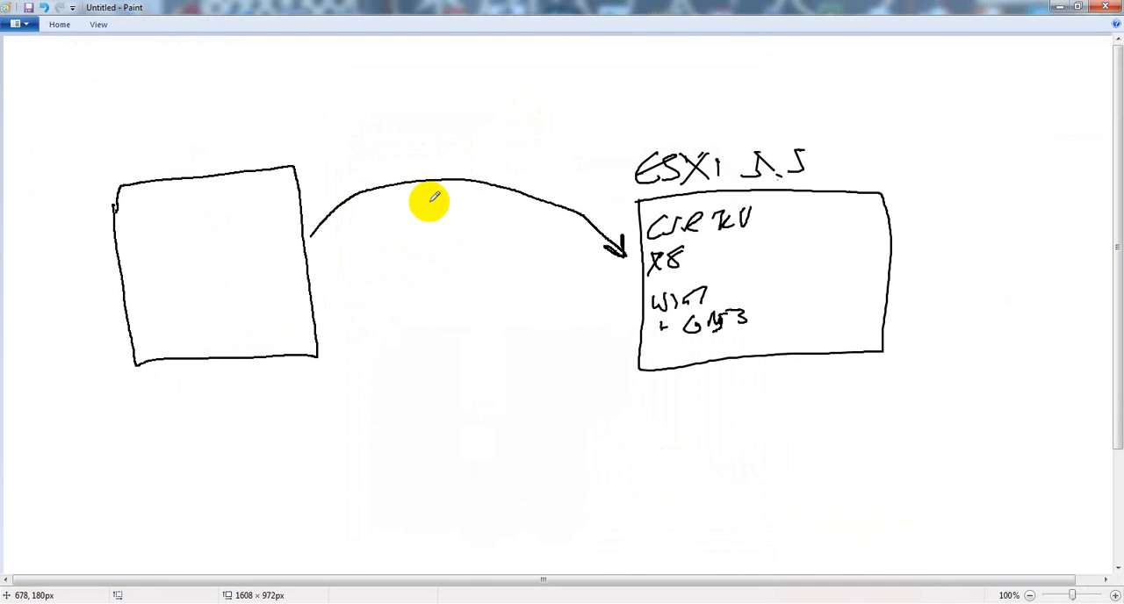
mouse_move(309, 255)
mouse_down()
mouse_move(416, 201)
mouse_move(558, 248)
mouse_move(538, 253)
mouse_up()
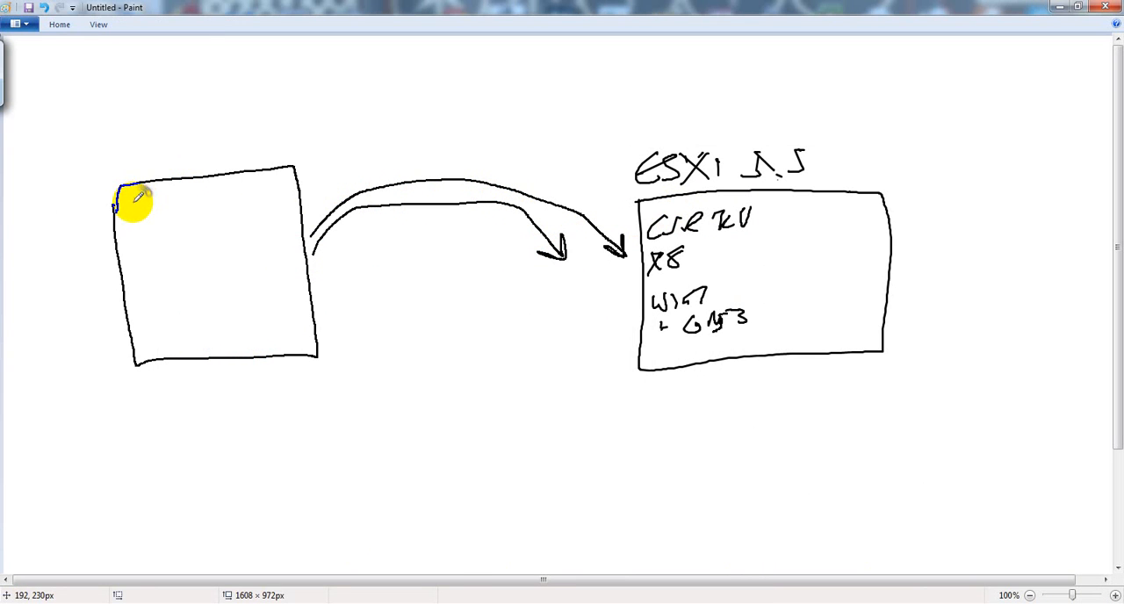
mouse_move(133, 200)
mouse_down()
mouse_move(132, 216)
mouse_move(130, 199)
mouse_move(164, 196)
mouse_move(171, 209)
mouse_up()
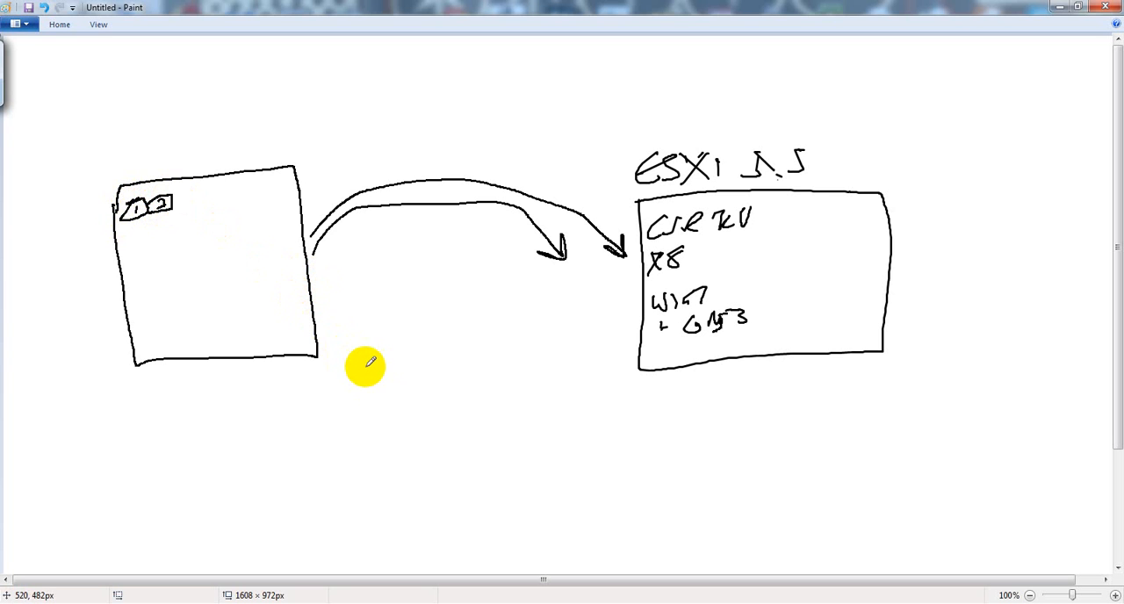
mouse_move(426, 333)
mouse_down()
mouse_move(431, 379)
mouse_move(431, 335)
mouse_up()
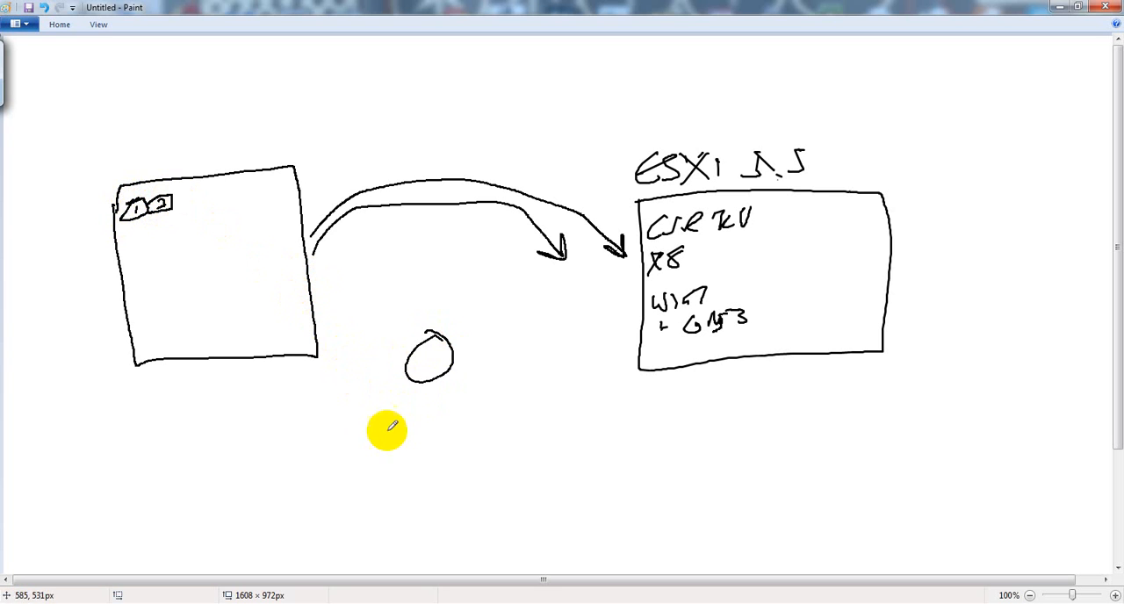
mouse_move(360, 432)
mouse_down()
mouse_move(376, 452)
mouse_move(363, 433)
mouse_up()
drag(449, 463, 451, 467)
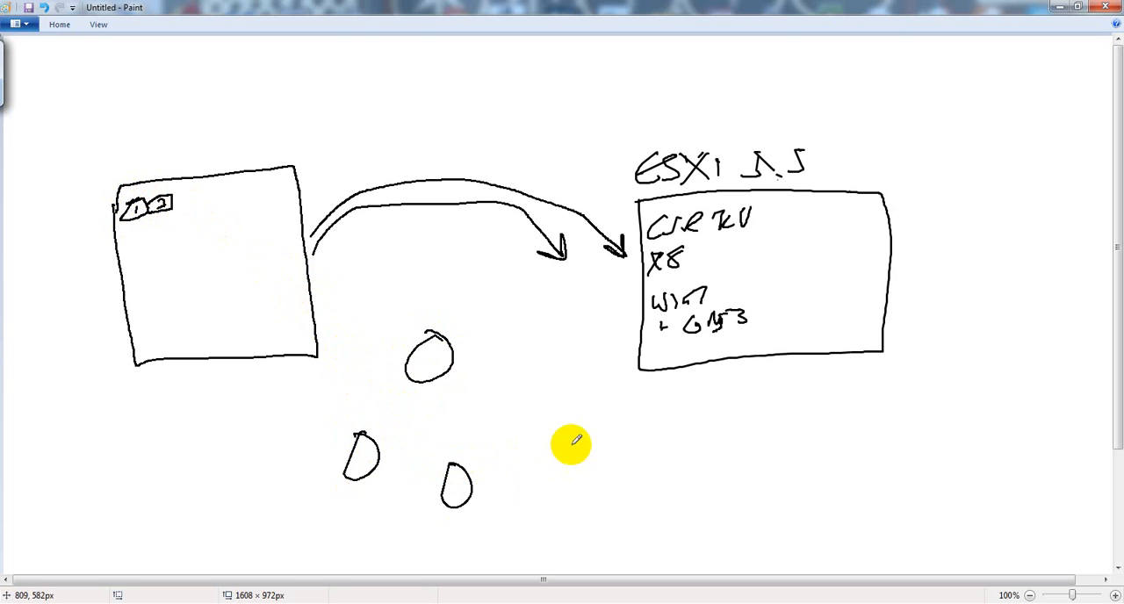
drag(569, 444, 553, 442)
drag(561, 351, 553, 351)
drag(518, 312, 509, 313)
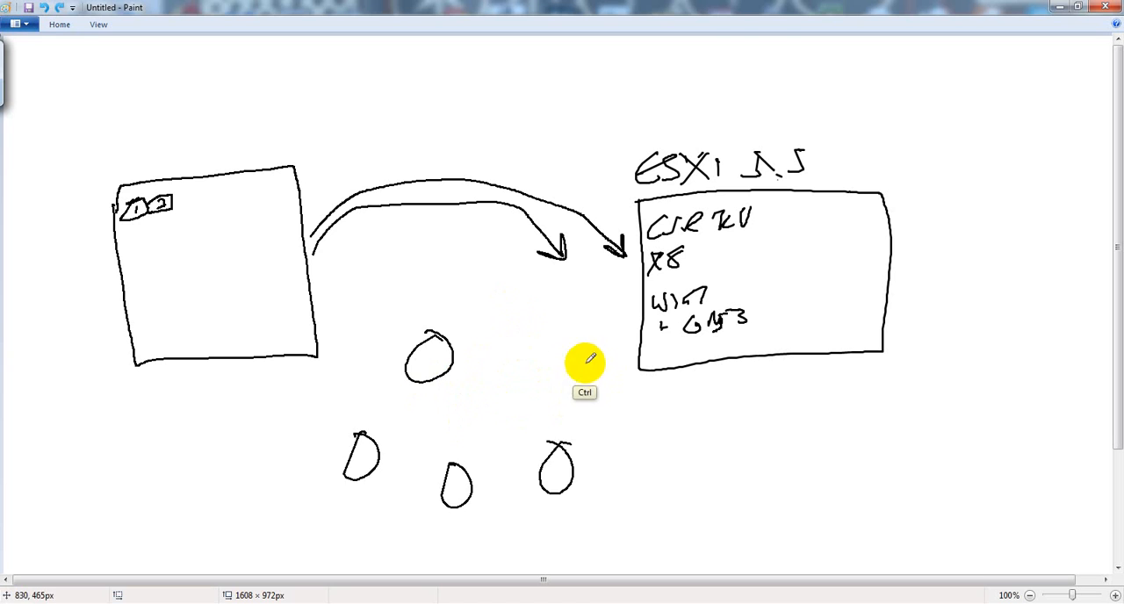
key(ctrl+z)
key(ctrl+z)
key(ctrl+z)
key(ctrl+z)
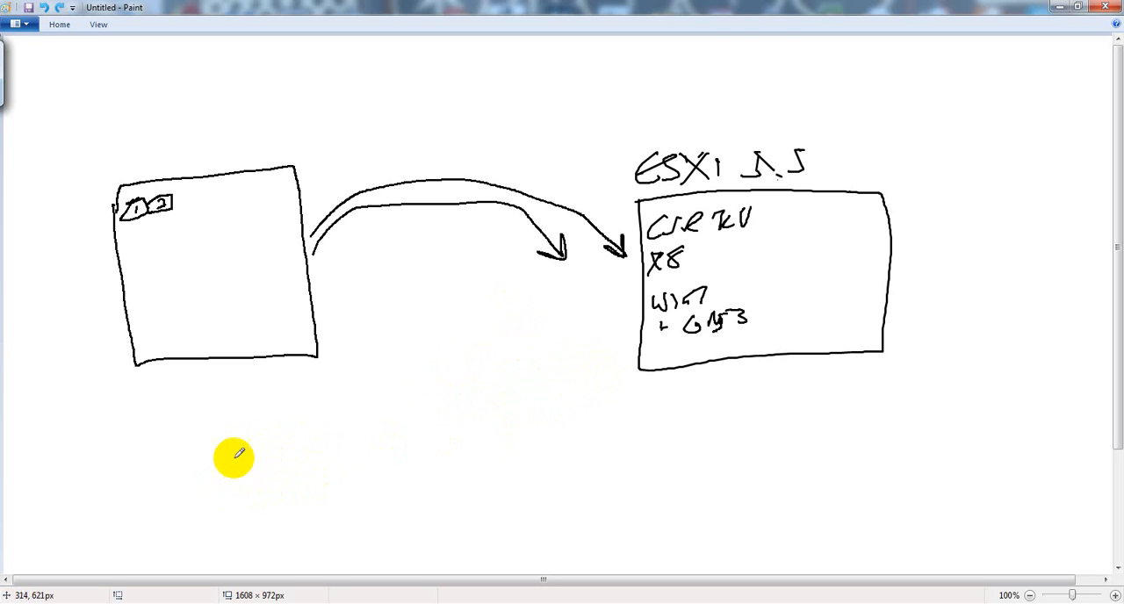
Step: Draw a row of five circles below the box with the numbered tabs, each with a line down to a long freehand box beneath
mouse_move(221, 428)
mouse_down()
mouse_move(205, 443)
mouse_move(213, 401)
mouse_move(293, 408)
mouse_move(288, 397)
mouse_up()
mouse_move(345, 395)
mouse_down()
mouse_move(319, 423)
mouse_move(353, 405)
mouse_move(439, 401)
mouse_up()
drag(216, 448, 222, 500)
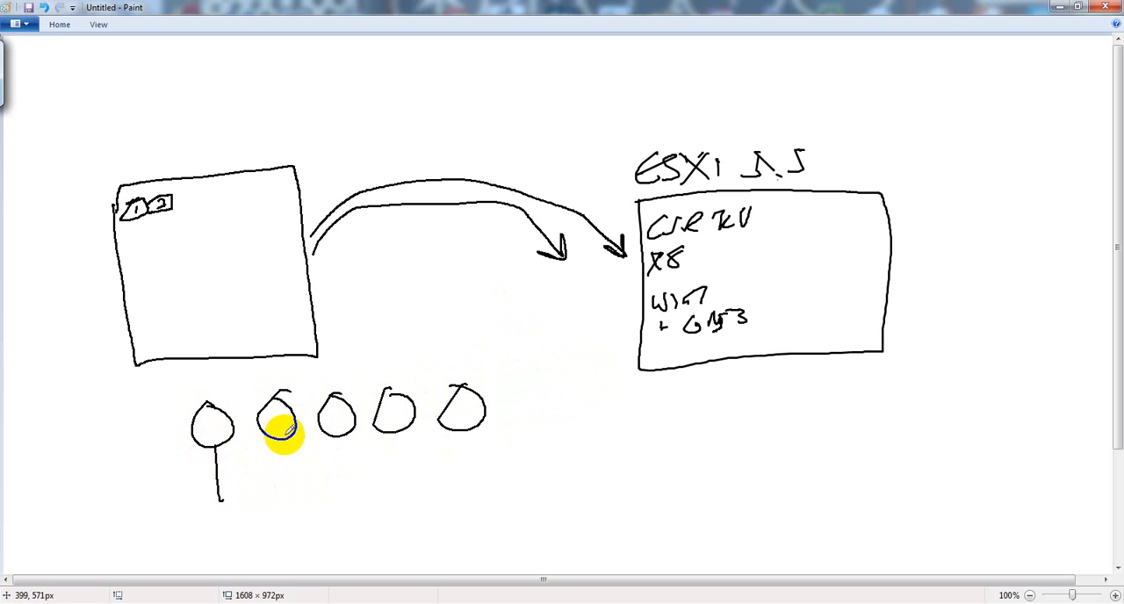
drag(285, 432, 291, 487)
drag(352, 430, 353, 474)
drag(393, 430, 399, 479)
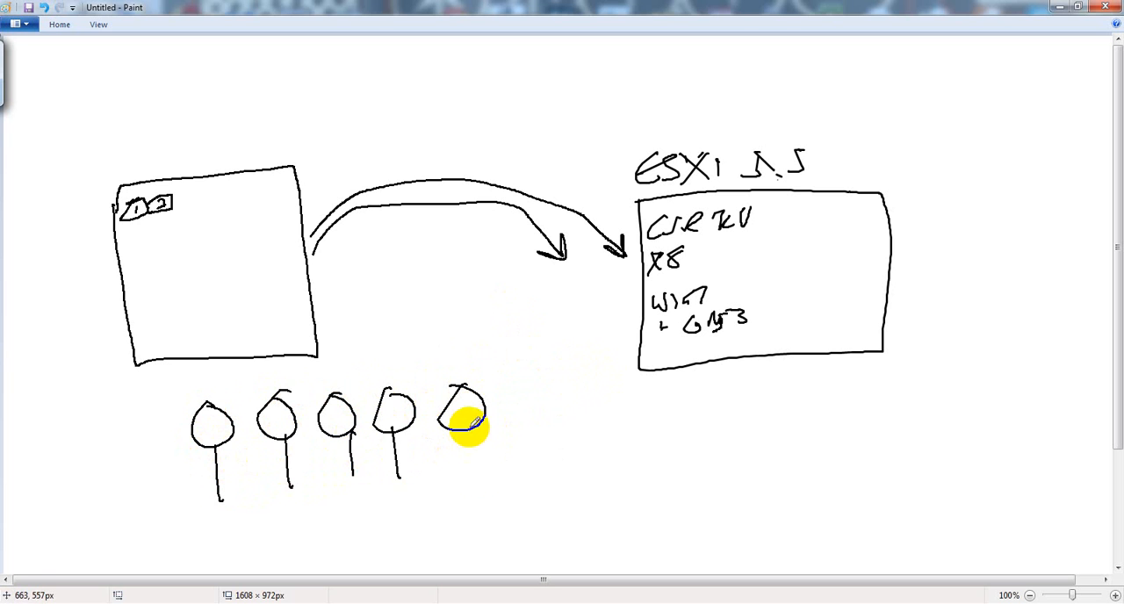
mouse_move(471, 425)
mouse_down()
mouse_move(501, 468)
mouse_move(187, 509)
mouse_up()
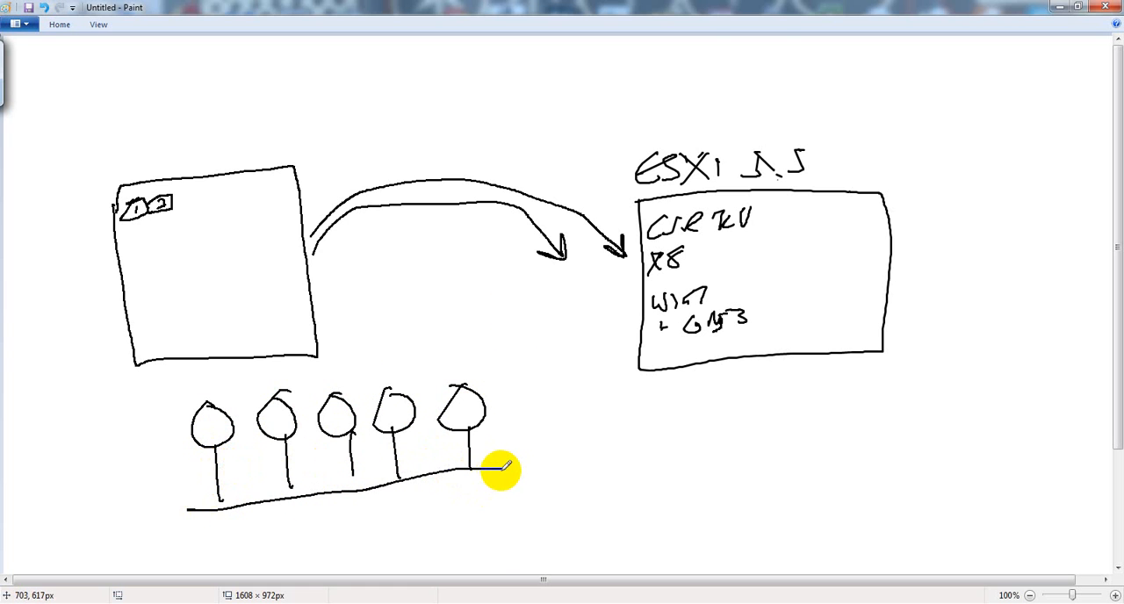
mouse_move(503, 470)
mouse_down()
mouse_move(507, 533)
mouse_move(306, 572)
mouse_move(163, 530)
mouse_move(165, 503)
mouse_up()
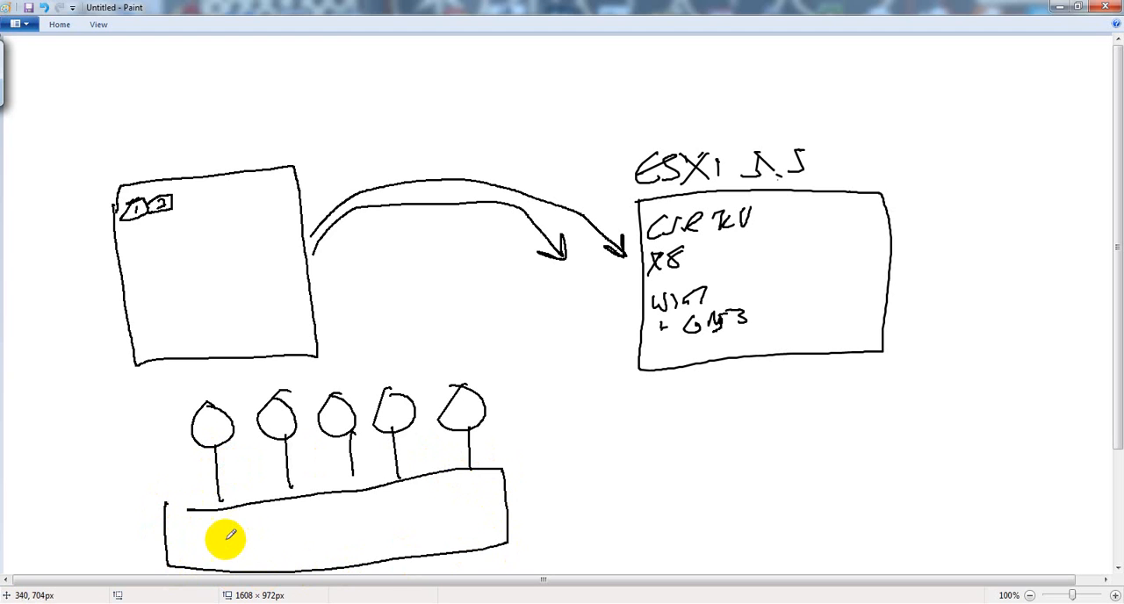
Step: Handwrite All 4095 Vlans inside the long box, undoing the miswritten strokes after All
mouse_move(219, 540)
mouse_down()
mouse_move(240, 519)
mouse_move(295, 515)
mouse_up()
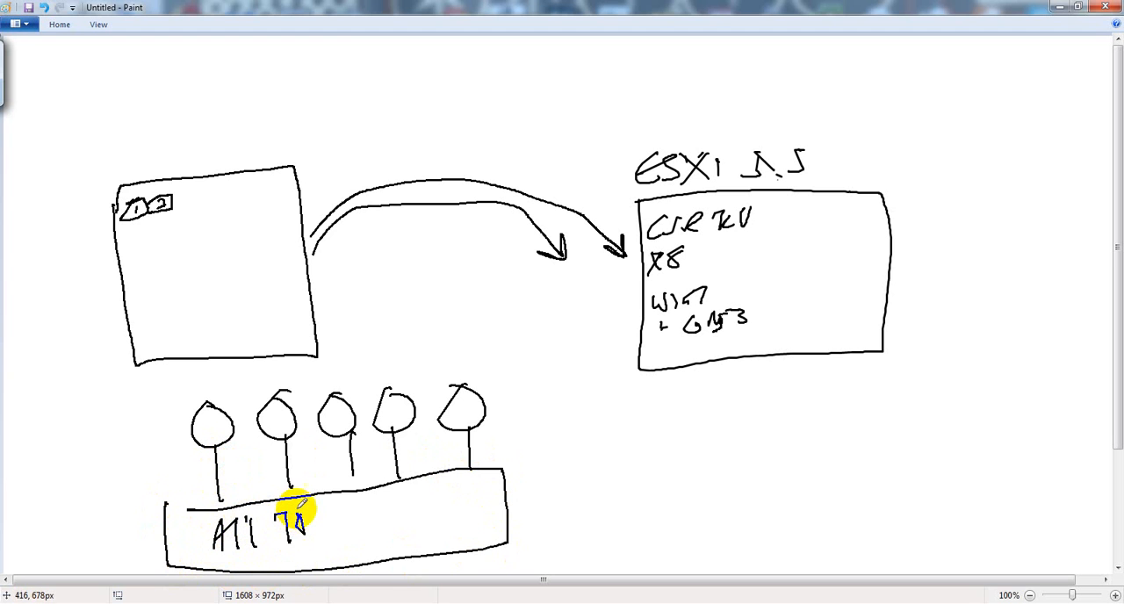
key(ctrl+z)
key(ctrl+z)
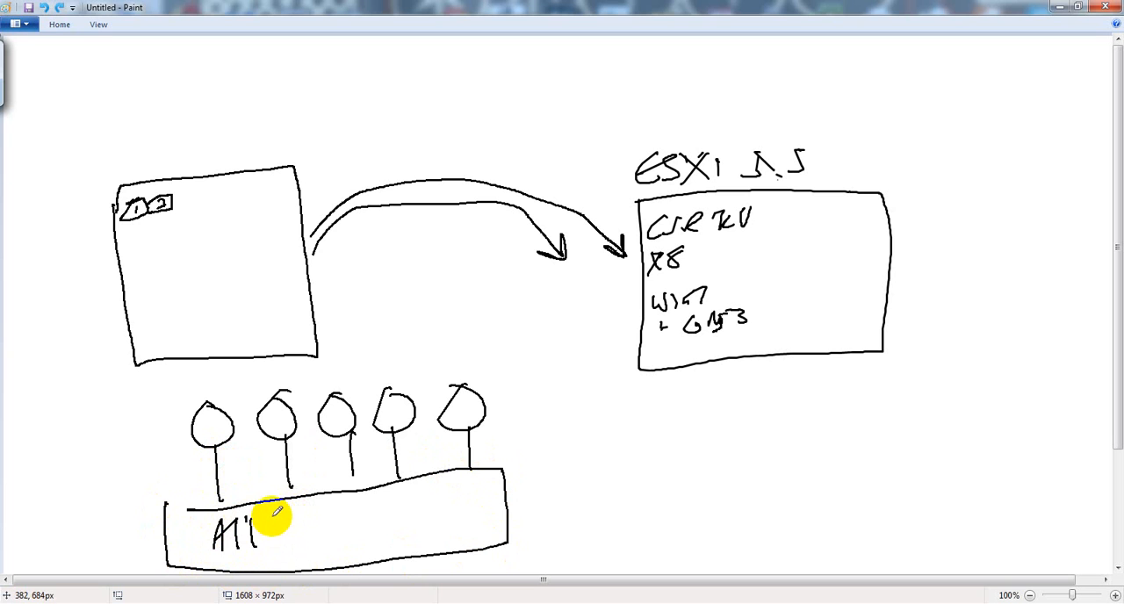
mouse_move(274, 518)
mouse_down()
mouse_move(339, 514)
mouse_move(334, 524)
mouse_move(377, 532)
mouse_move(379, 503)
mouse_move(396, 528)
mouse_move(410, 521)
mouse_up()
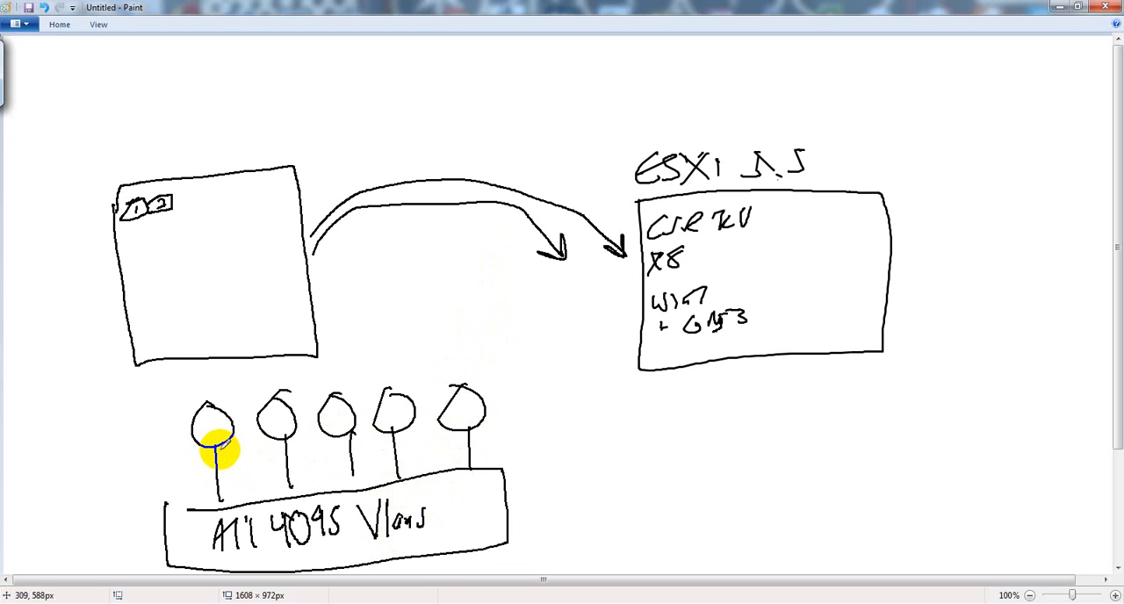
drag(214, 386, 218, 388)
key(ctrl+z)
key(ctrl+z)
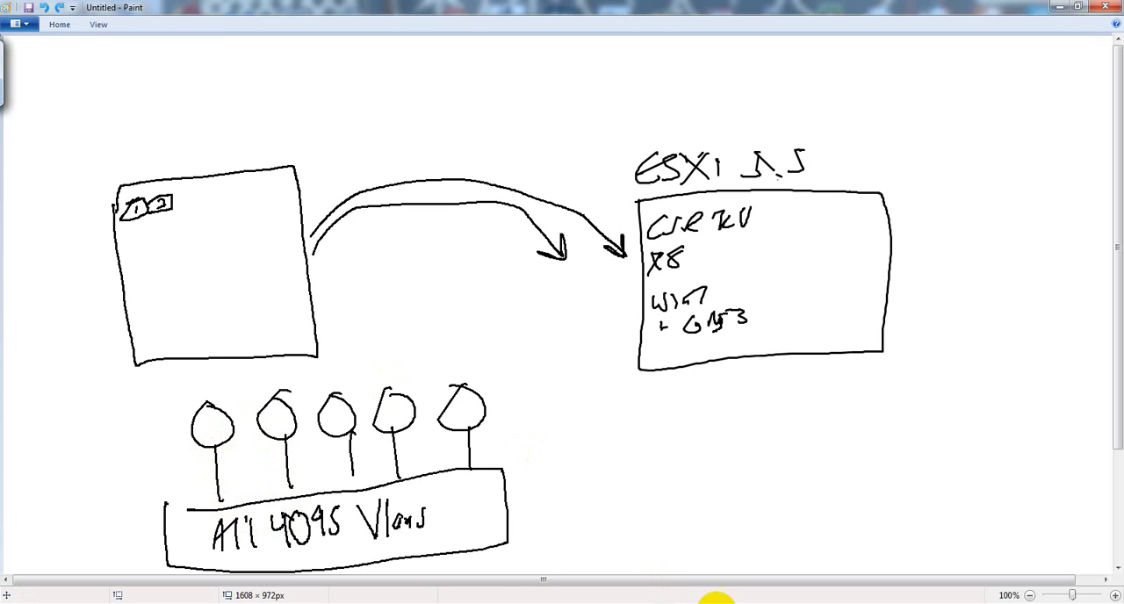
Step: Switch to SuperPuTTY, maximize its window and bring up the router prompt in the R8 session
click(644, 603)
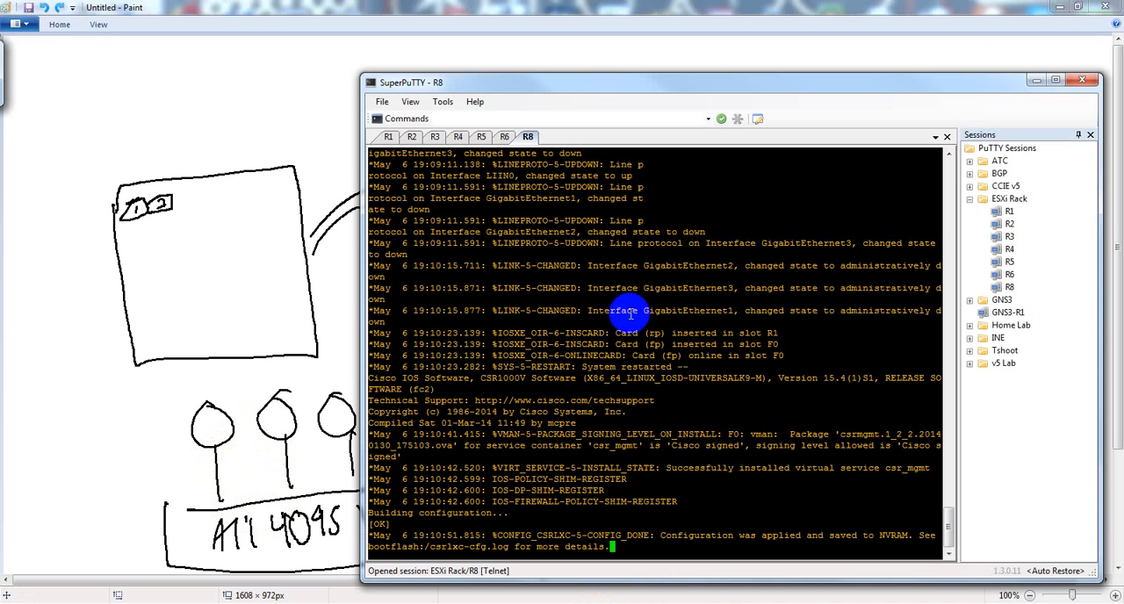
click(1057, 82)
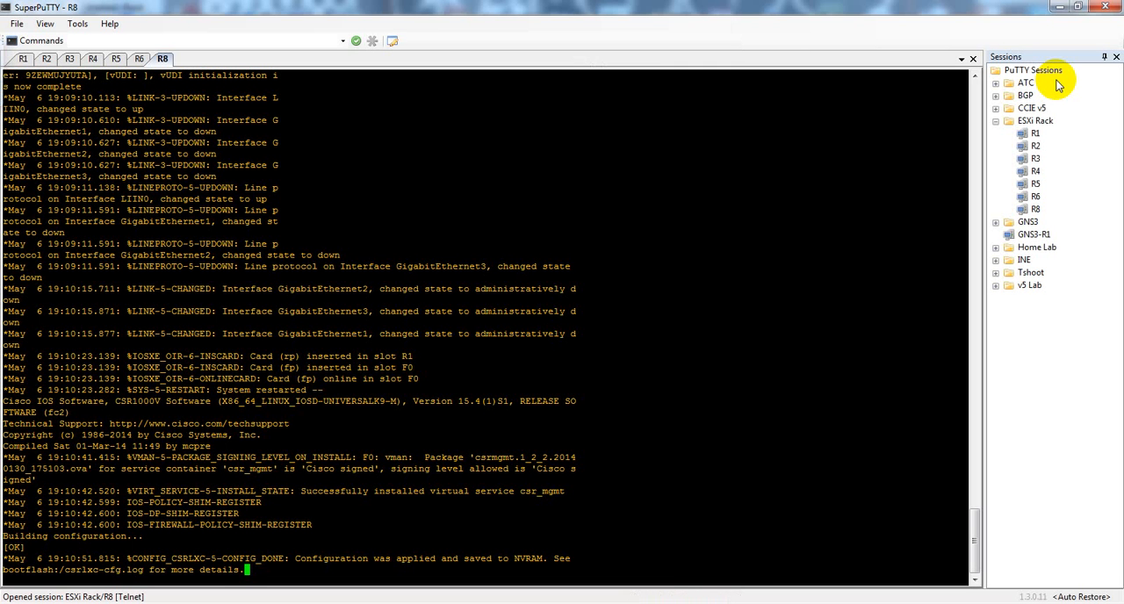
key(Return)
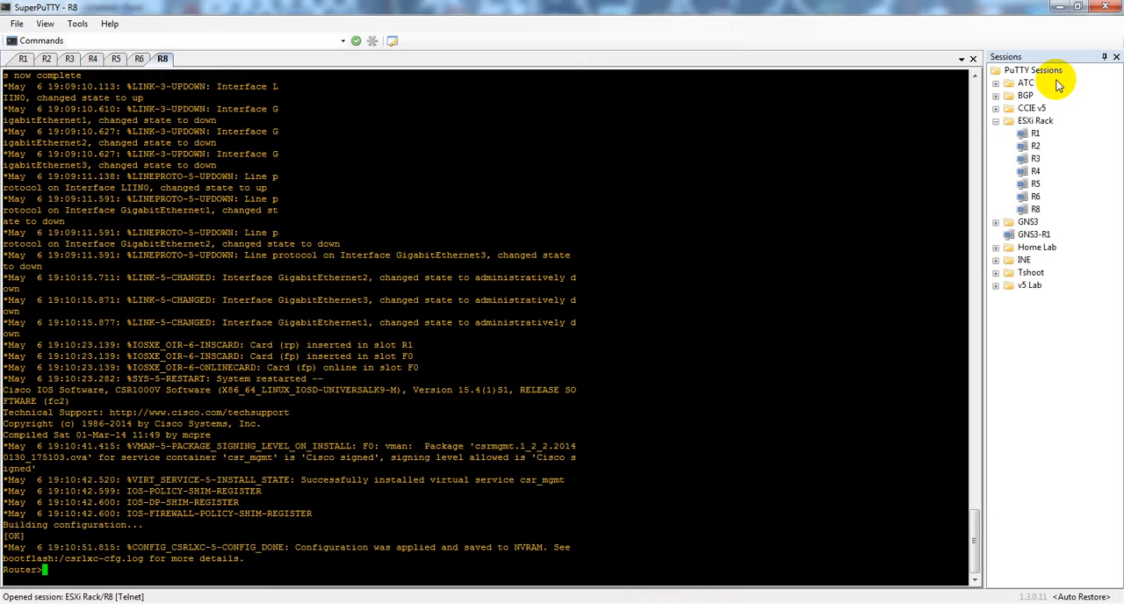
Step: Enter privileged mode and global configuration mode on R8, and open the configuration of console line 0
text(en)
key(Return)
text(conf t)
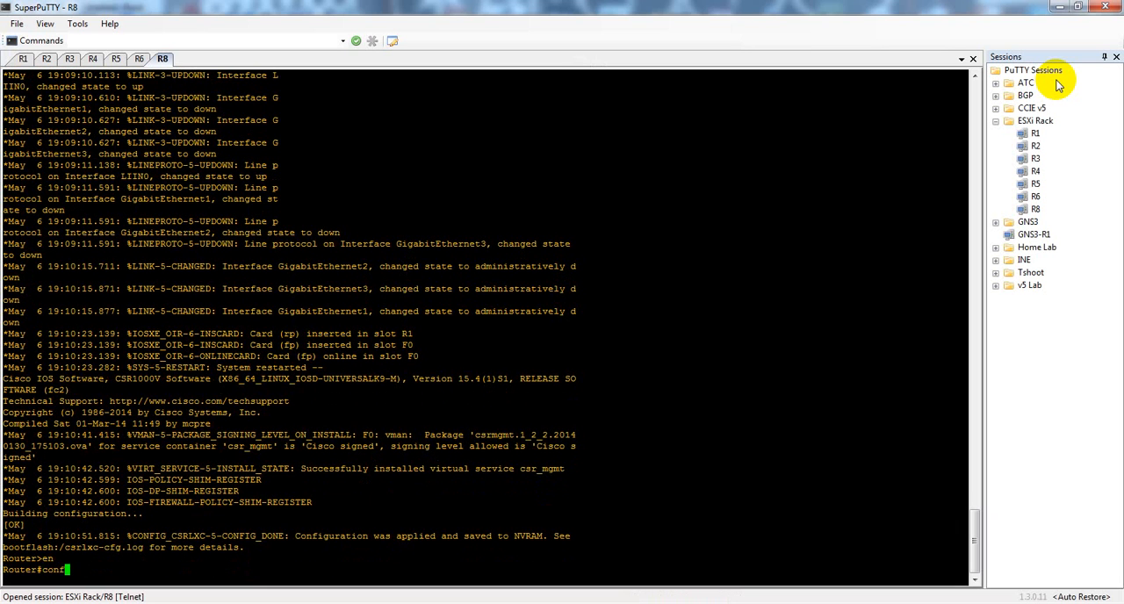
key(Return)
text(line con 0)
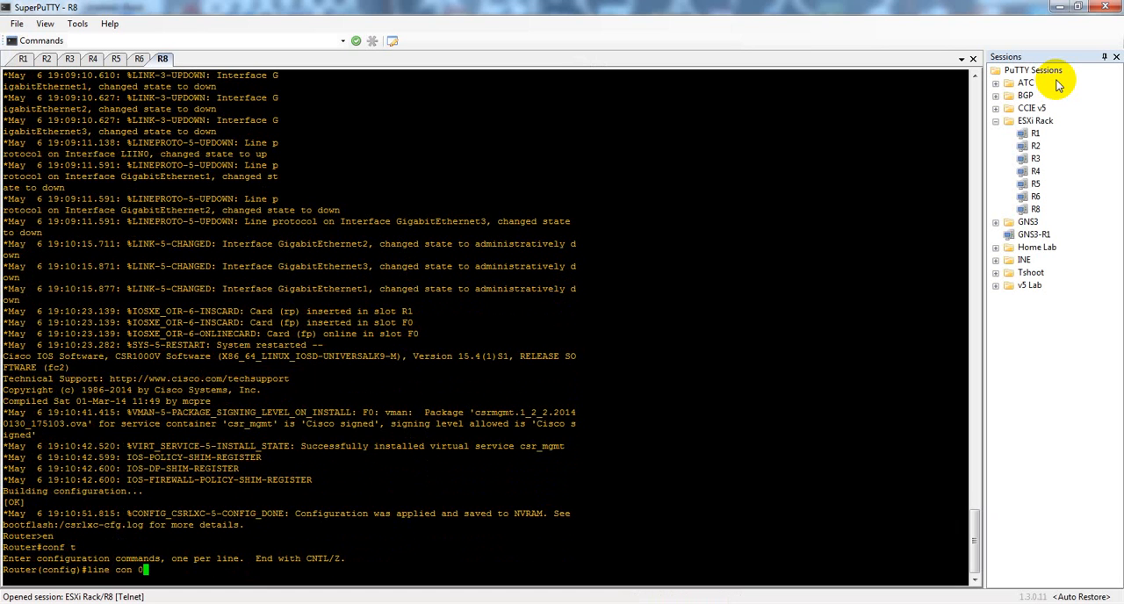
key(Return)
Step: Apply no exec-timeout 0 0 to R8's console line and enter the command logg sun
text(no ex)
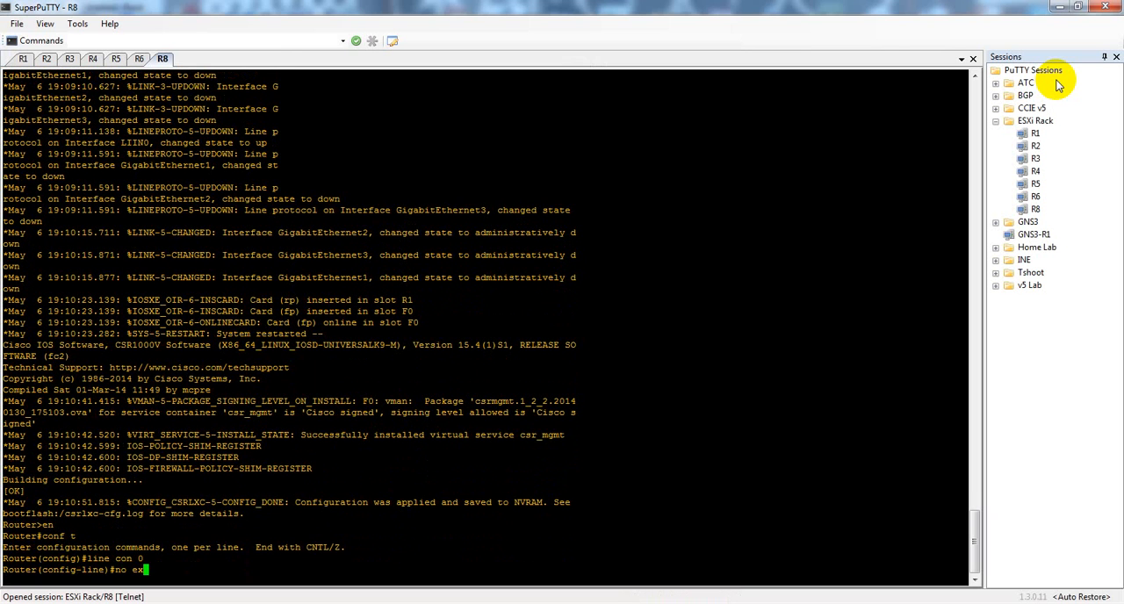
key(Tab)
text(ec-t)
key(Tab)
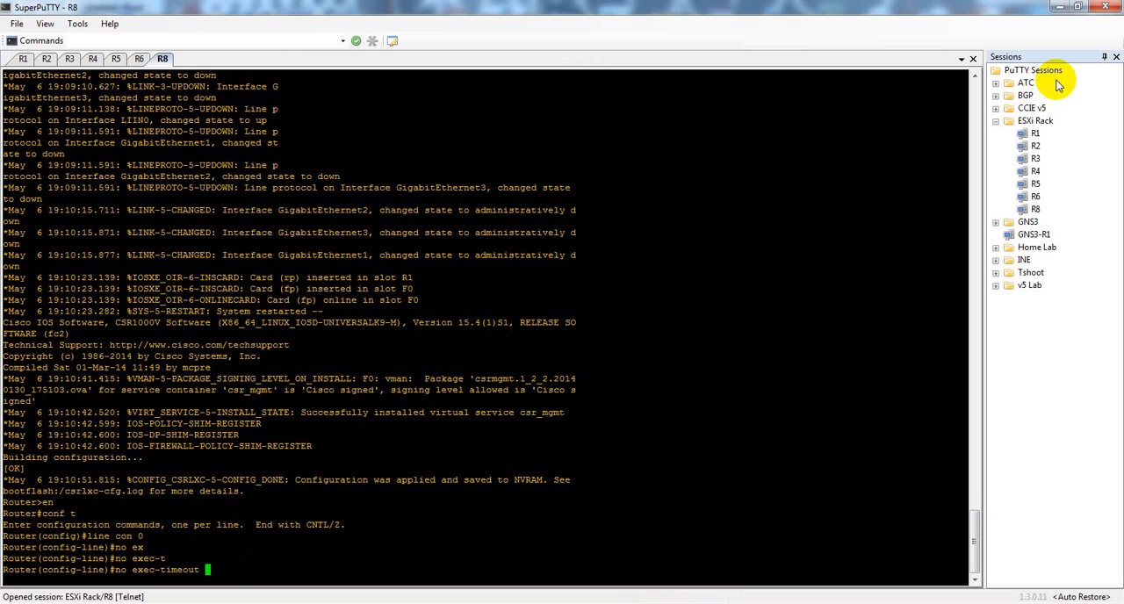
text(0 0)
key(Return)
text(logg sun)
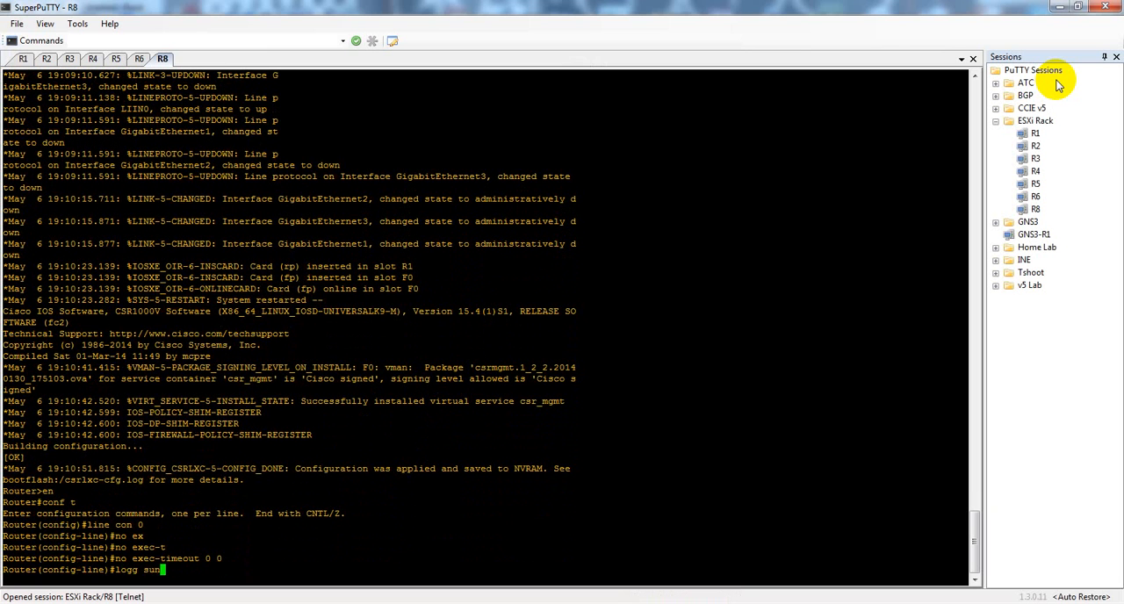
key(Return)
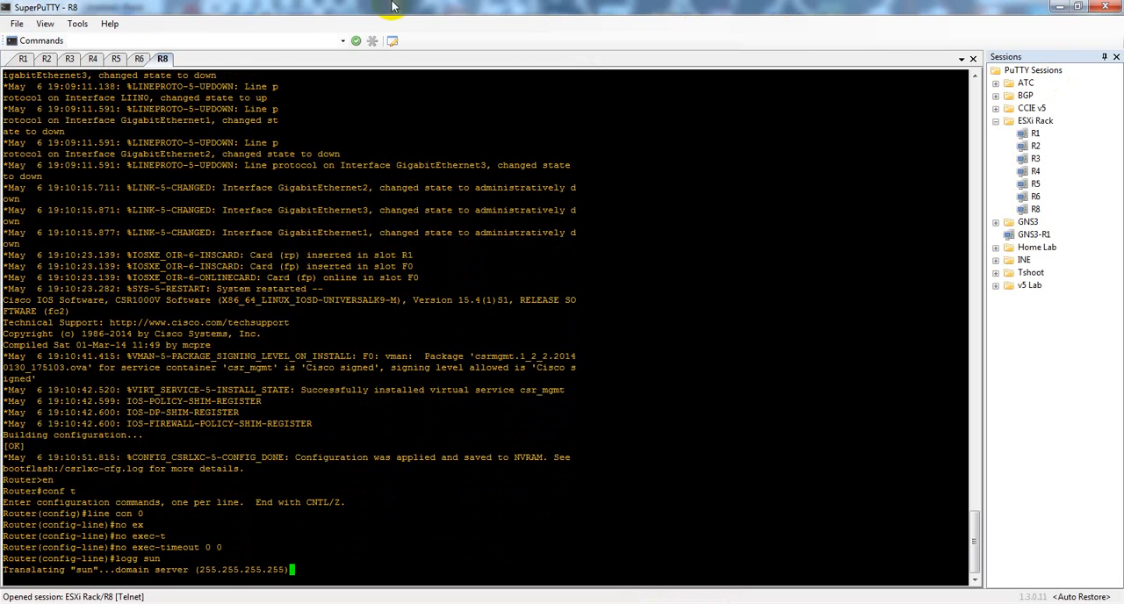
Step: Switch to the R1 session, enter global configuration mode and list the brief IP interface status with do sh ip int br
click(23, 58)
click(118, 105)
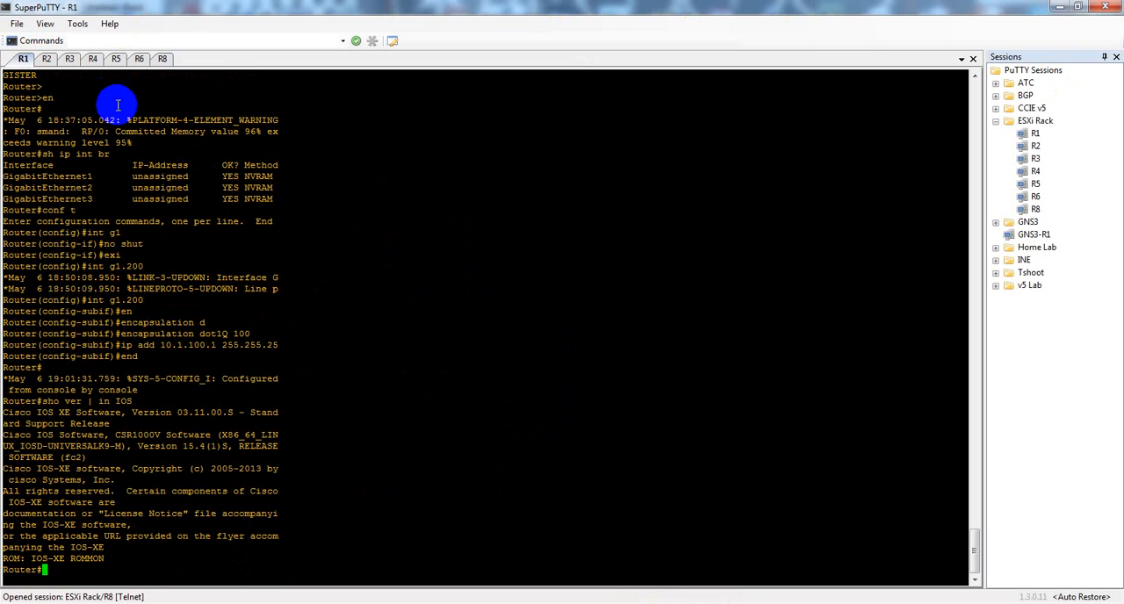
text(conf t)
key(Return)
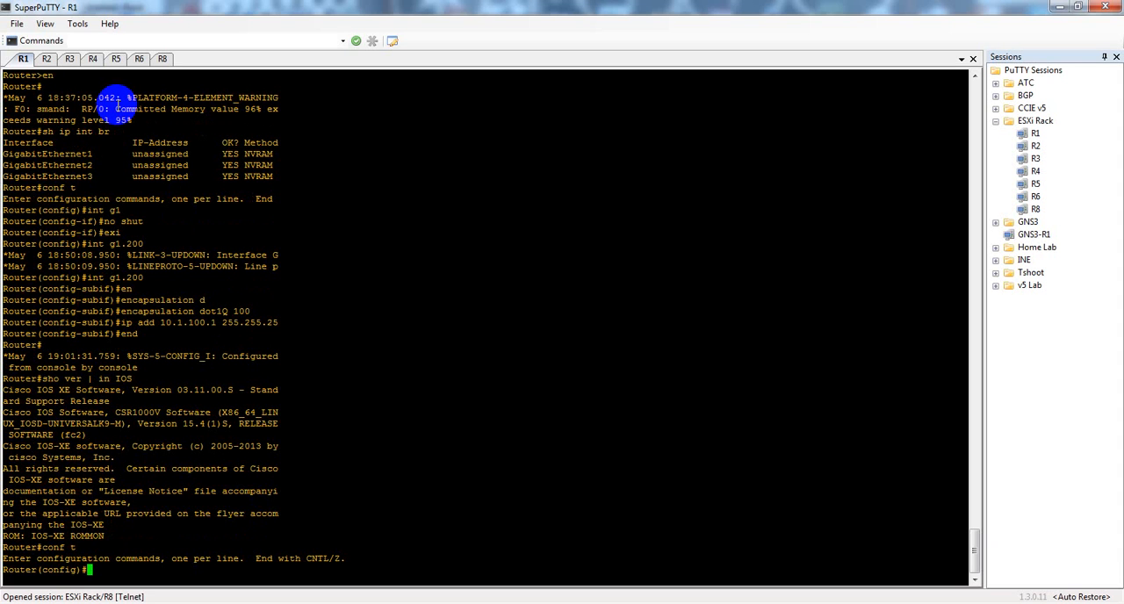
text(do sh ip int br)
key(Return)
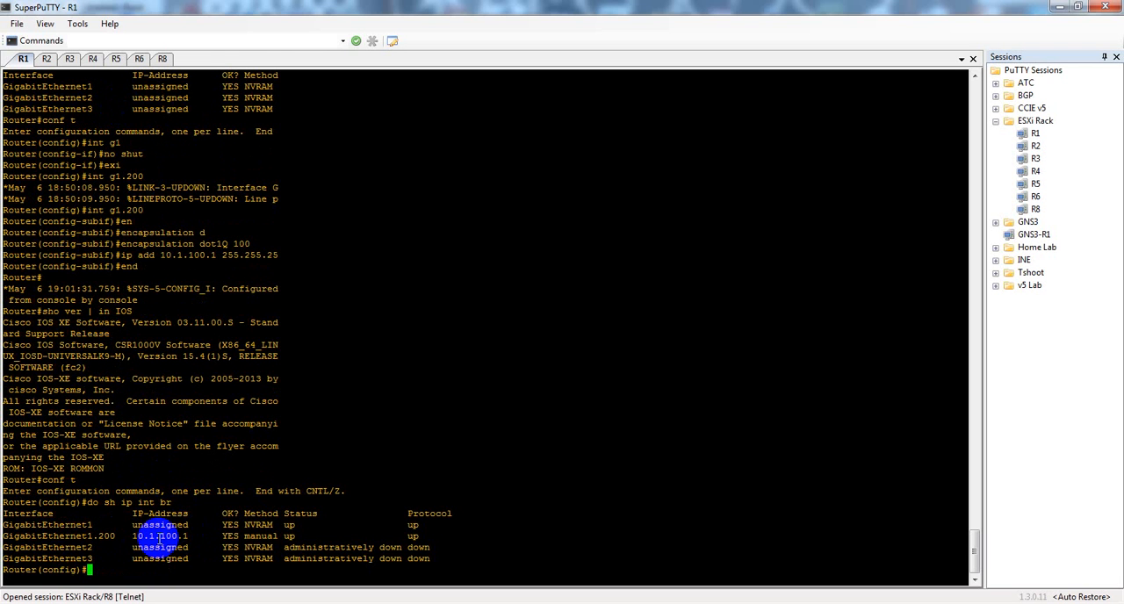
Step: Switch to the R2 session and list its brief IP interface status
click(45, 58)
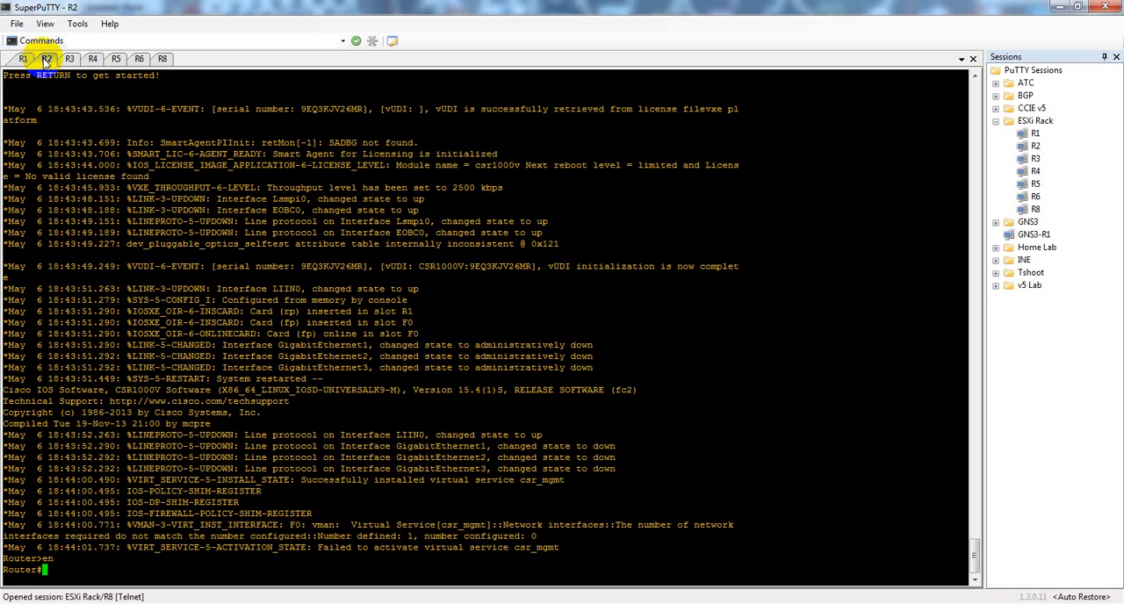
text(sh ip int br)
key(Return)
Step: Enter global configuration mode on R2 and enable interface g1 with no shut
text(con ft)
key(Return)
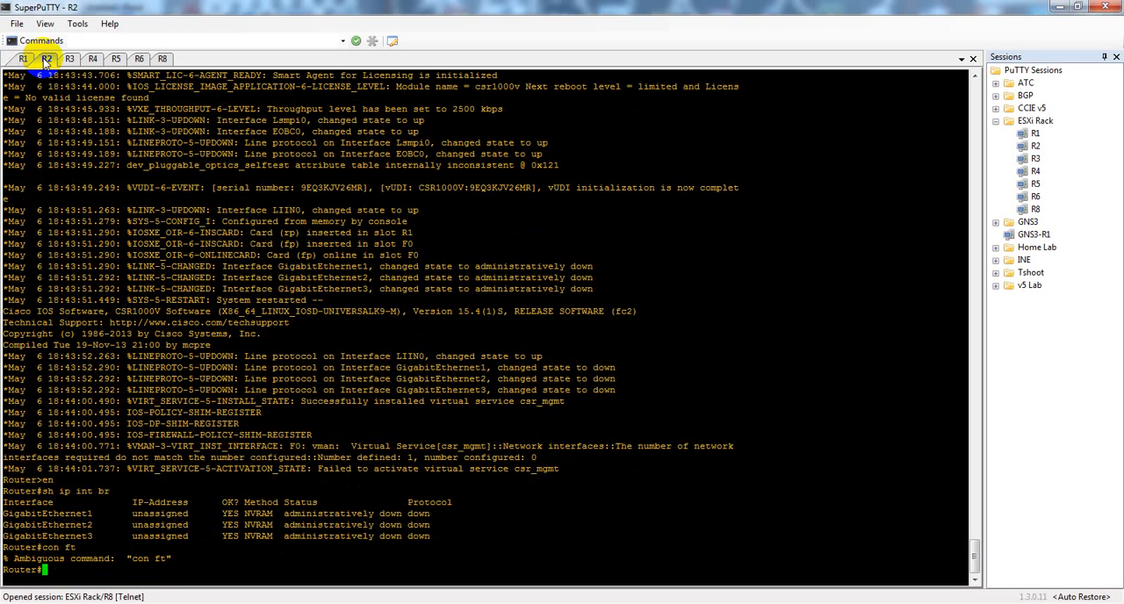
text(conf t)
key(Return)
text(ig)
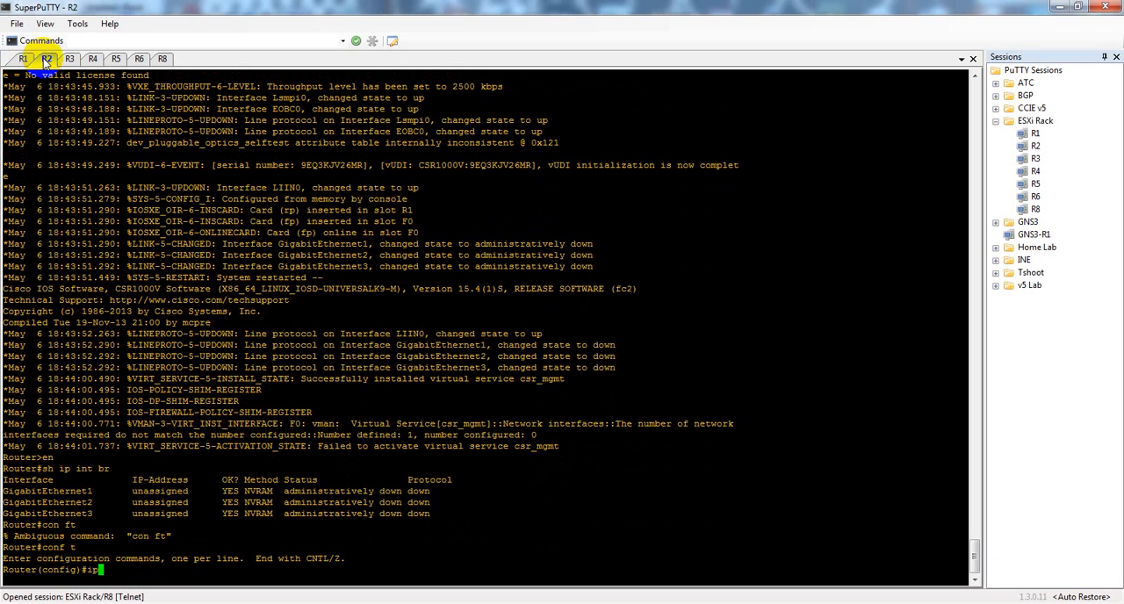
text(nt g1)
key(Return)
text(no shut)
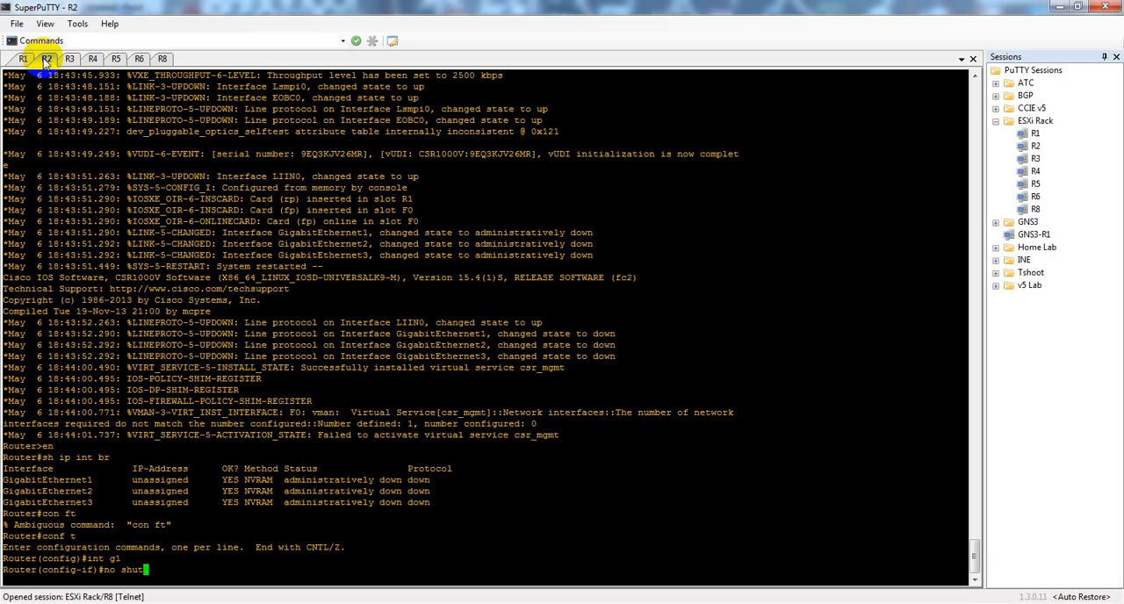
key(Return)
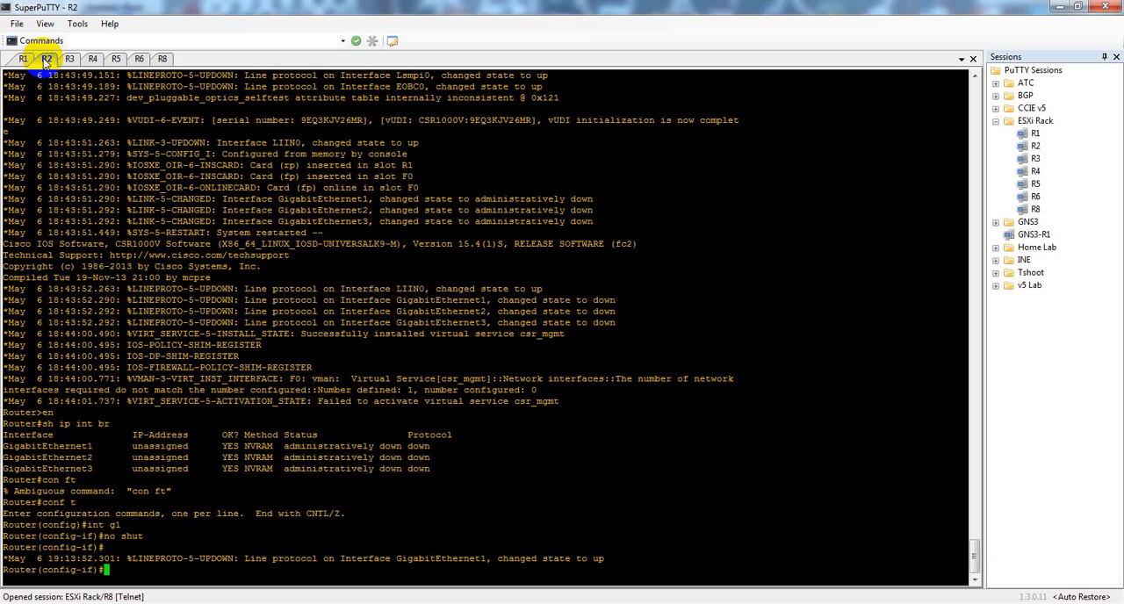
Step: Create subinterface g1.100 on R2 and set its encapsulation to dot1Q 100
text(exi)
key(Return)
text(int )
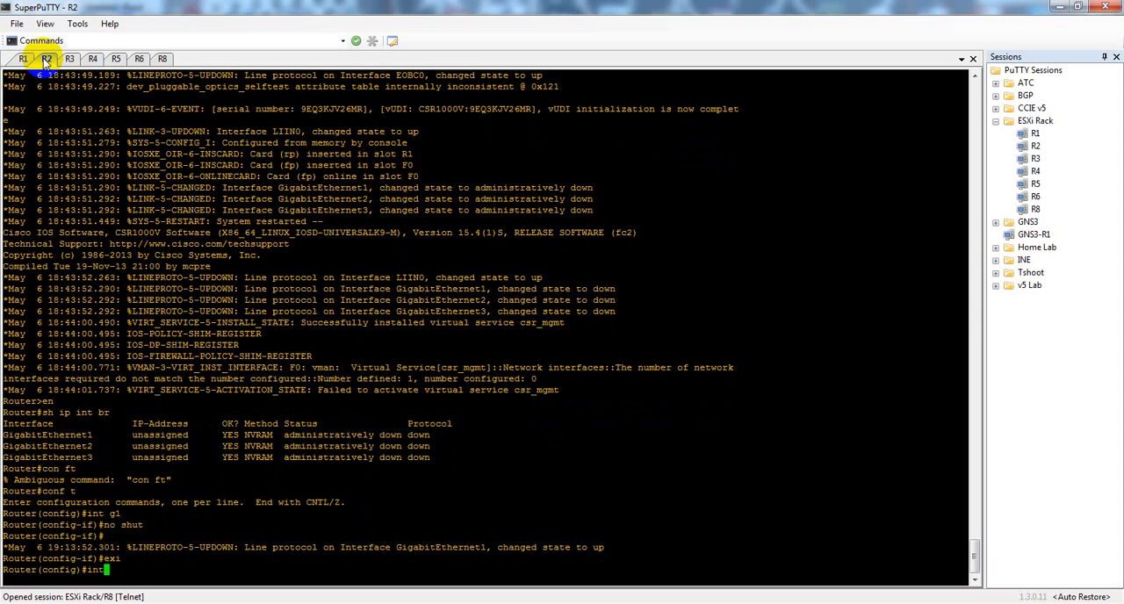
text(g1.100)
key(Return)
text(en)
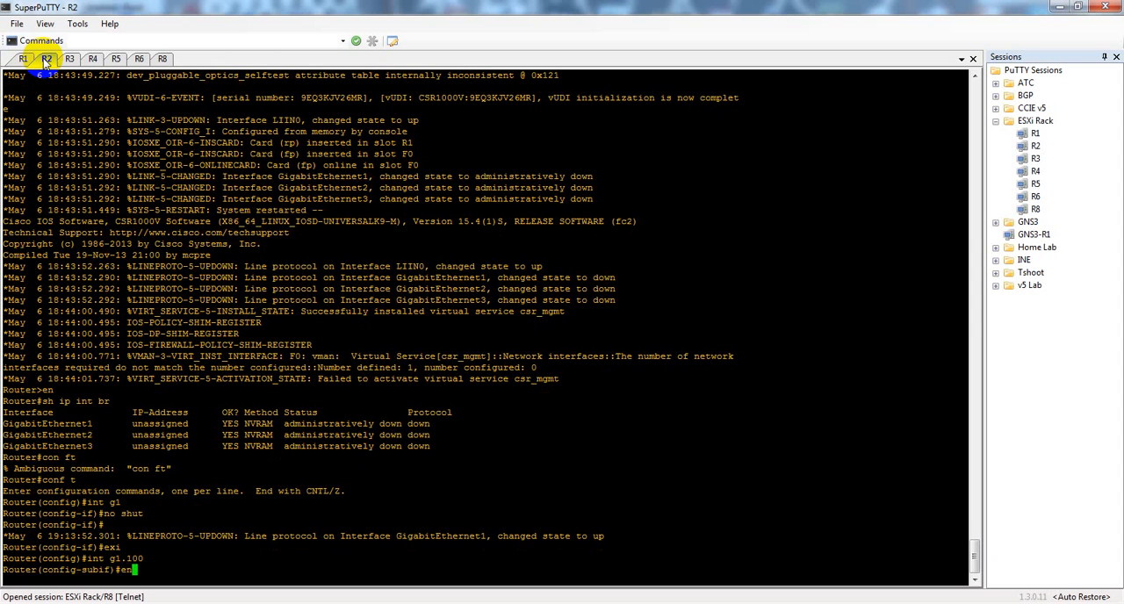
key(Tab)
text(do)
key(Tab)
text(100)
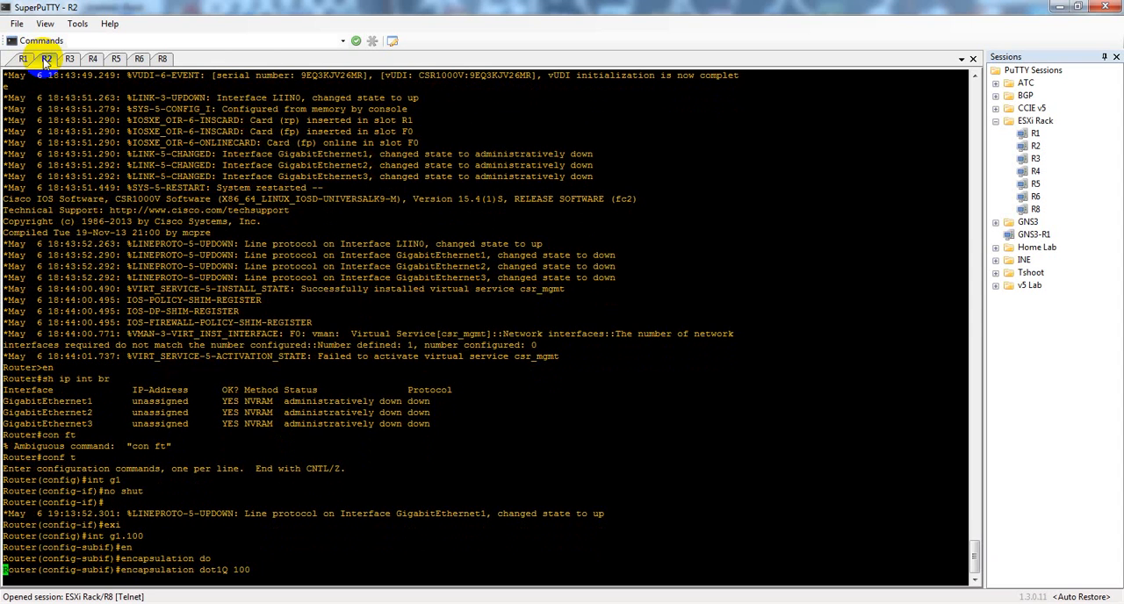
key(Return)
Step: Assign the address 10.1.100.2 255.255.255.0 to R2's g1.100, checking R1's interface listing before completing the mask
text(ip add )
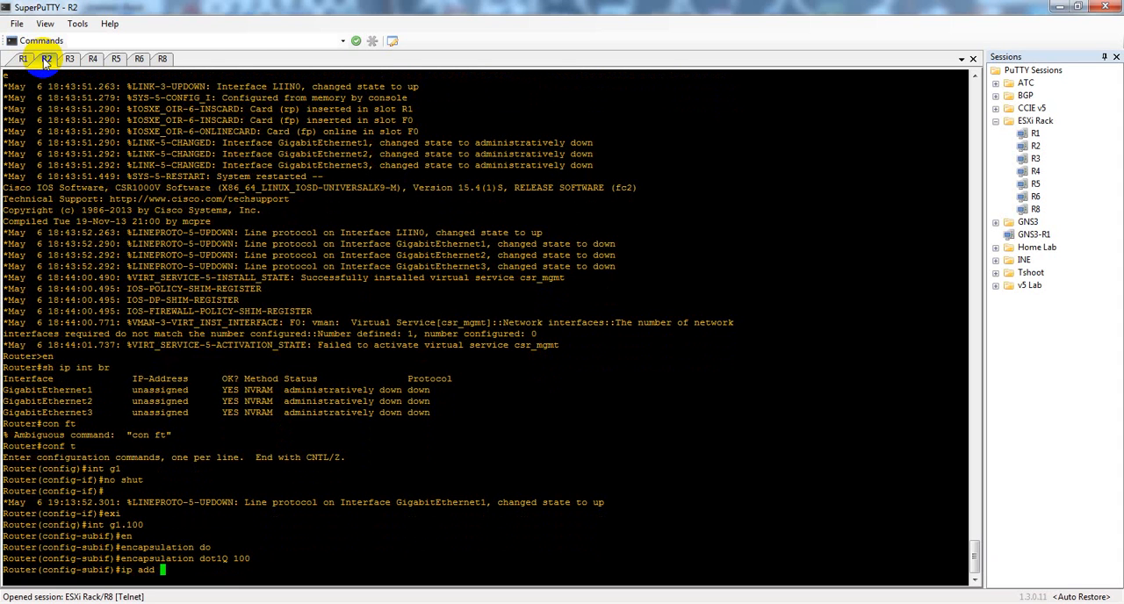
text(10.1.100.2)
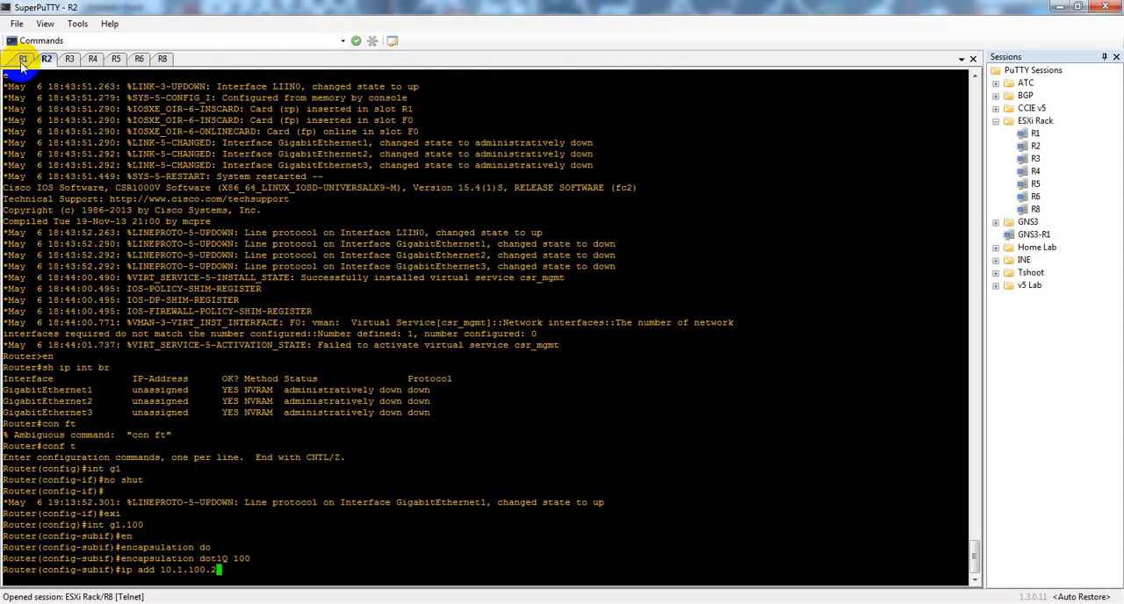
click(22, 60)
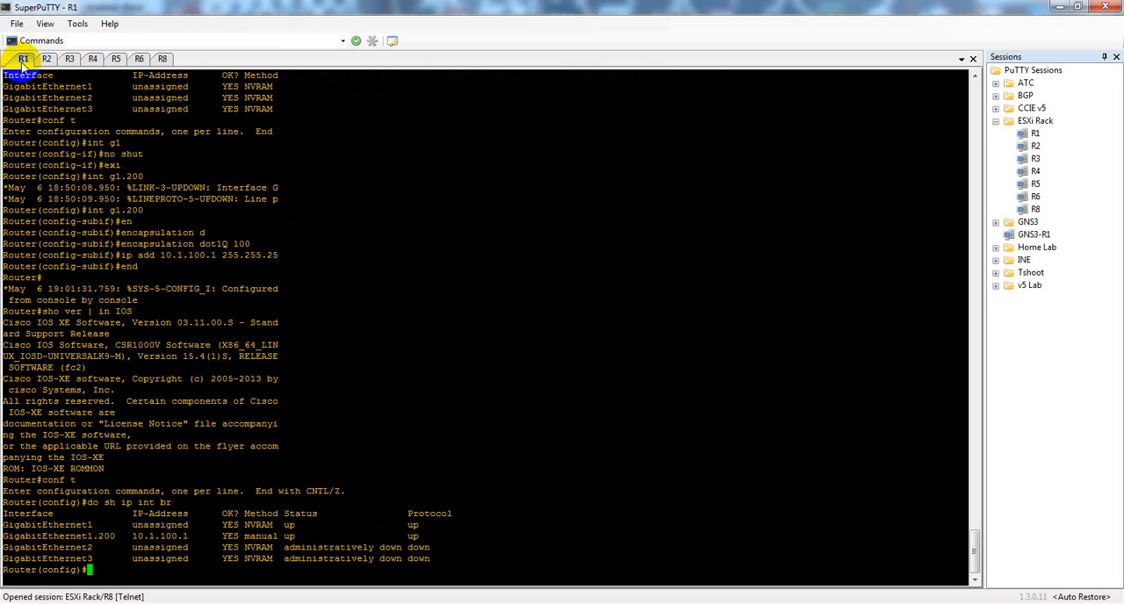
click(47, 59)
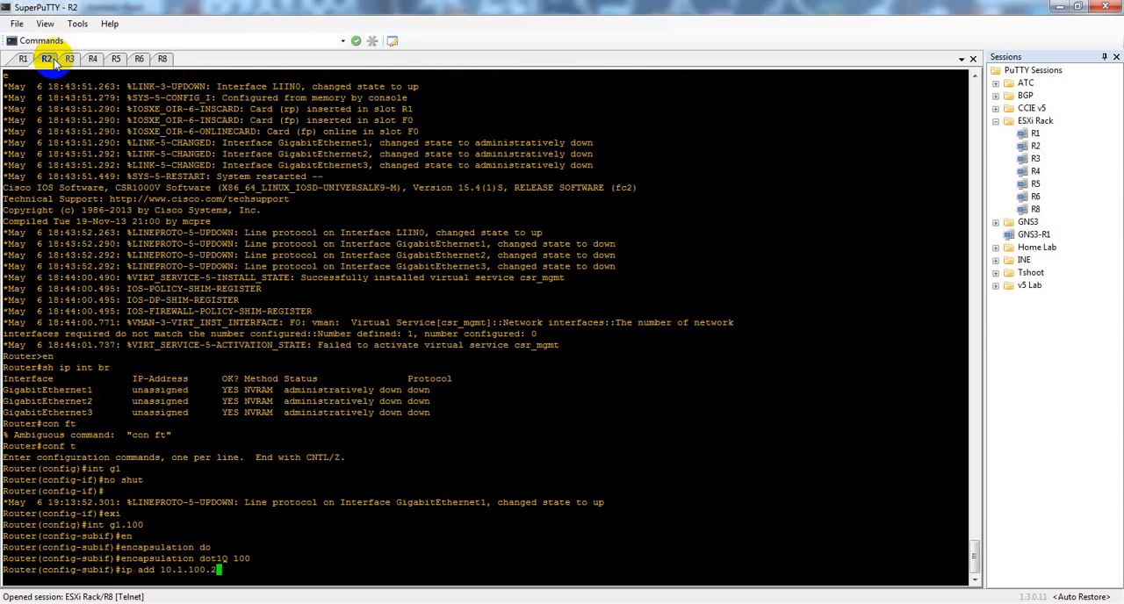
text(5.255.255.0)
key(Return)
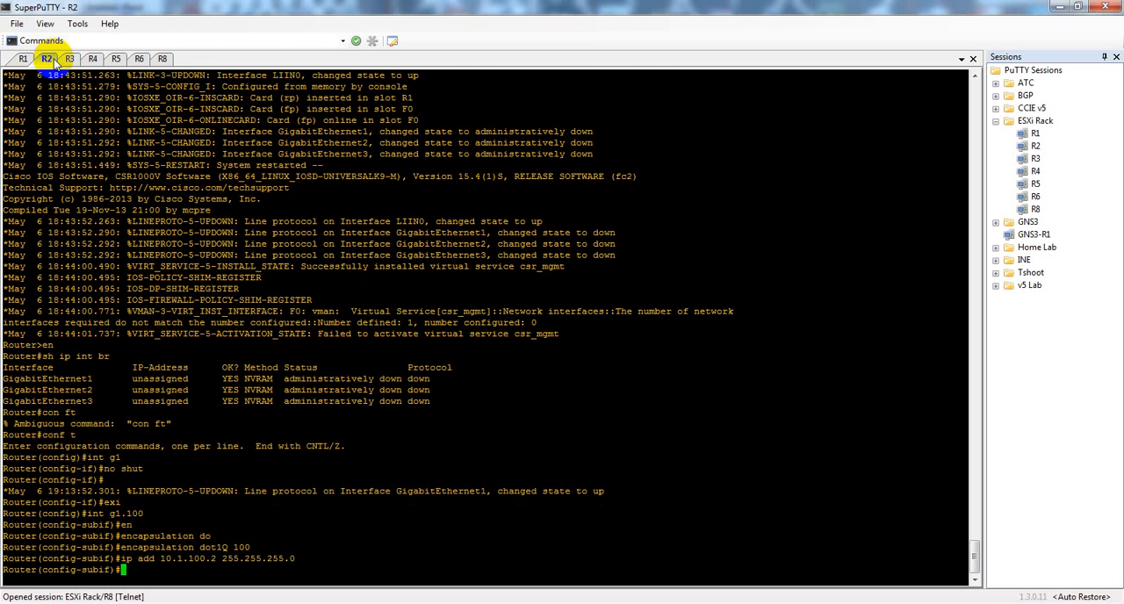
Step: Leave configuration mode on R2 and ping R1 at 10.1.100.1
text(exi)
key(Return)
text(end)
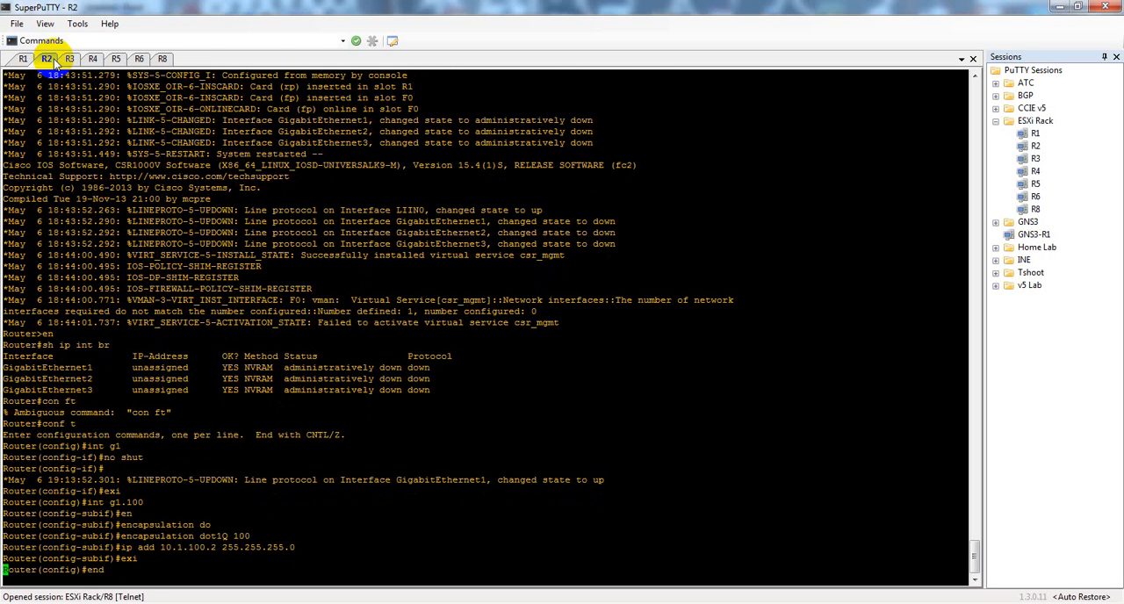
key(Return)
text(ping )
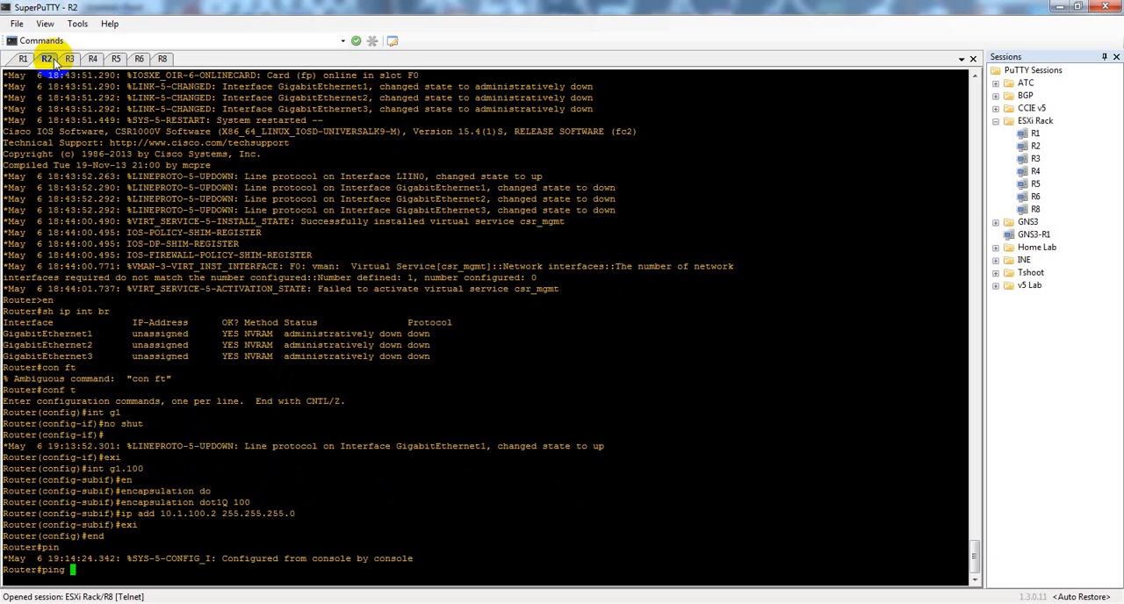
text(10.1.100.1)
key(Return)
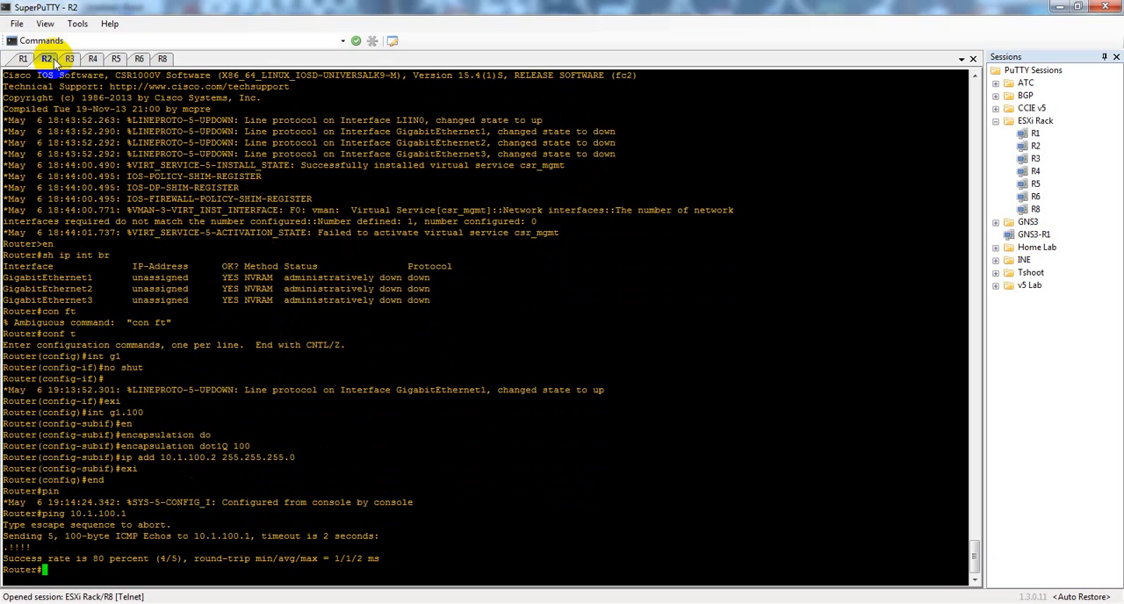
Step: Try to telnet from R2 to R1 at 10.1.100.1
text(telnet 10.1.100.1)
key(Return)
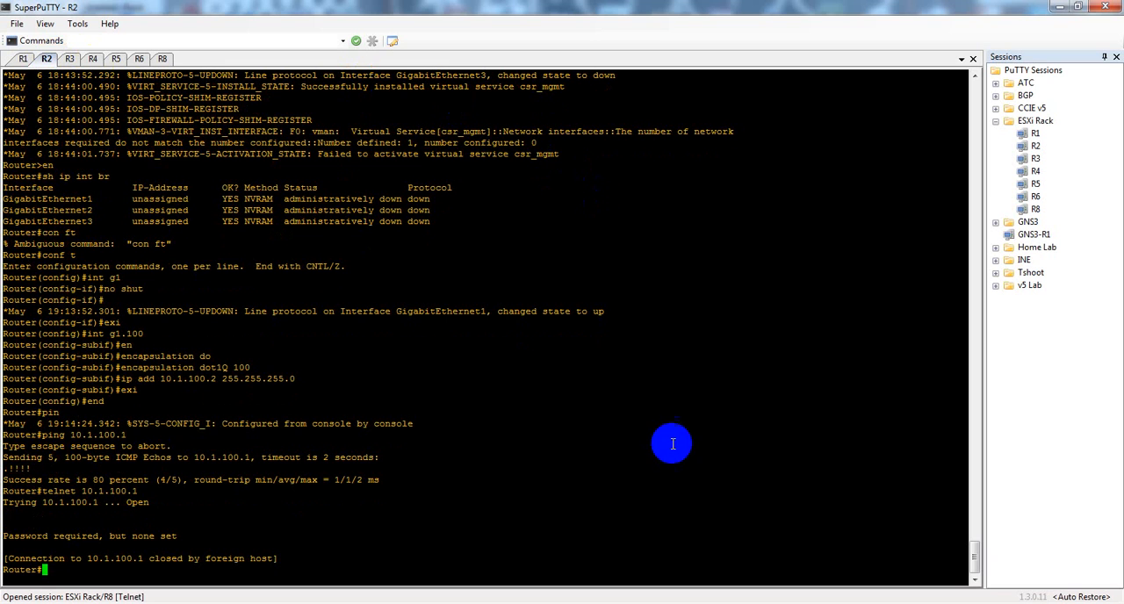
Step: Switch to the Paint sketch, draw a down arrow beside the first circle's line and an up arrow beside the second's
click(860, 603)
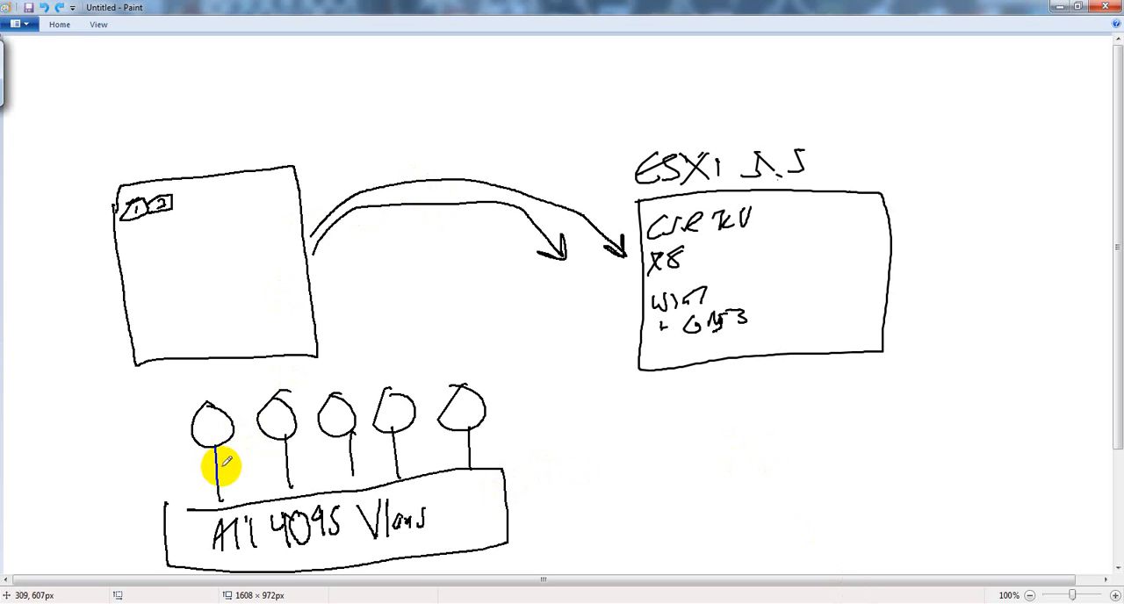
drag(225, 450, 234, 479)
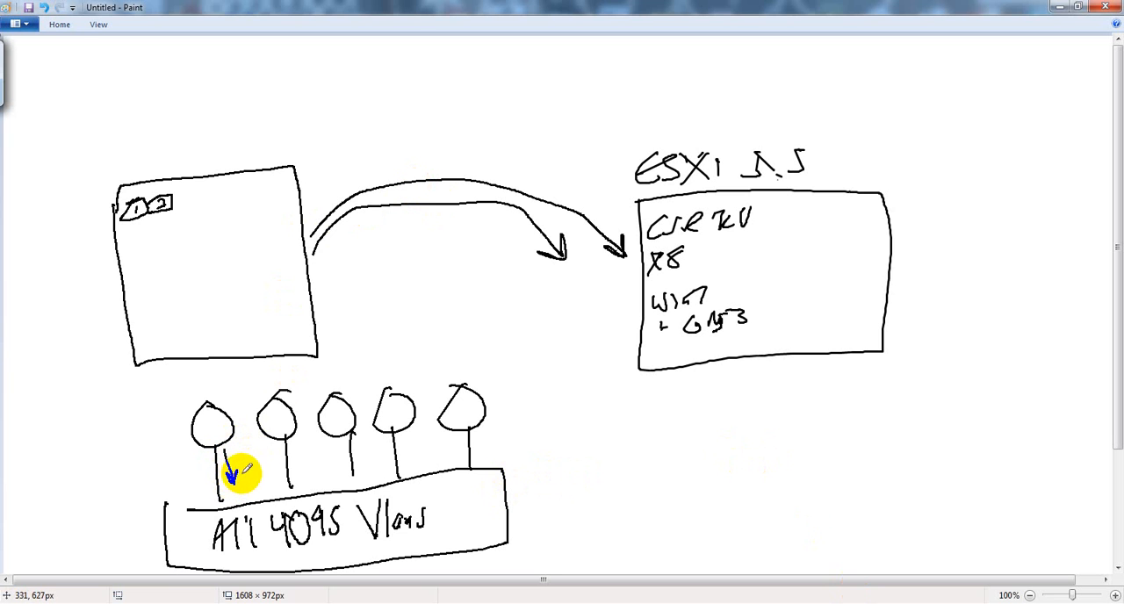
mouse_move(278, 444)
mouse_down()
mouse_move(283, 477)
mouse_move(284, 437)
mouse_move(271, 462)
mouse_up()
drag(277, 451, 282, 462)
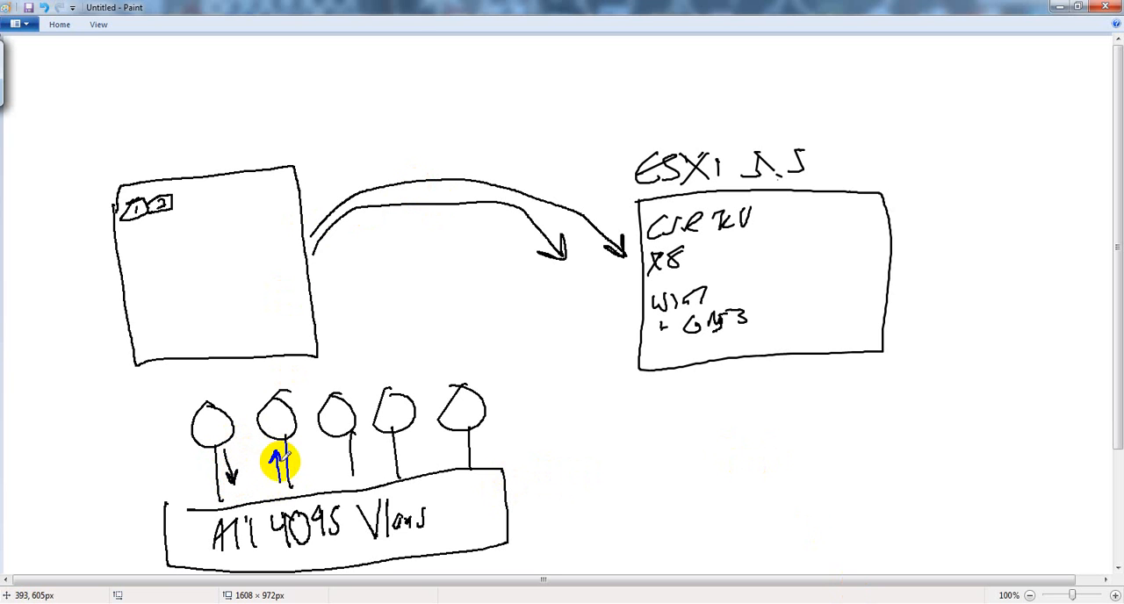
click(659, 381)
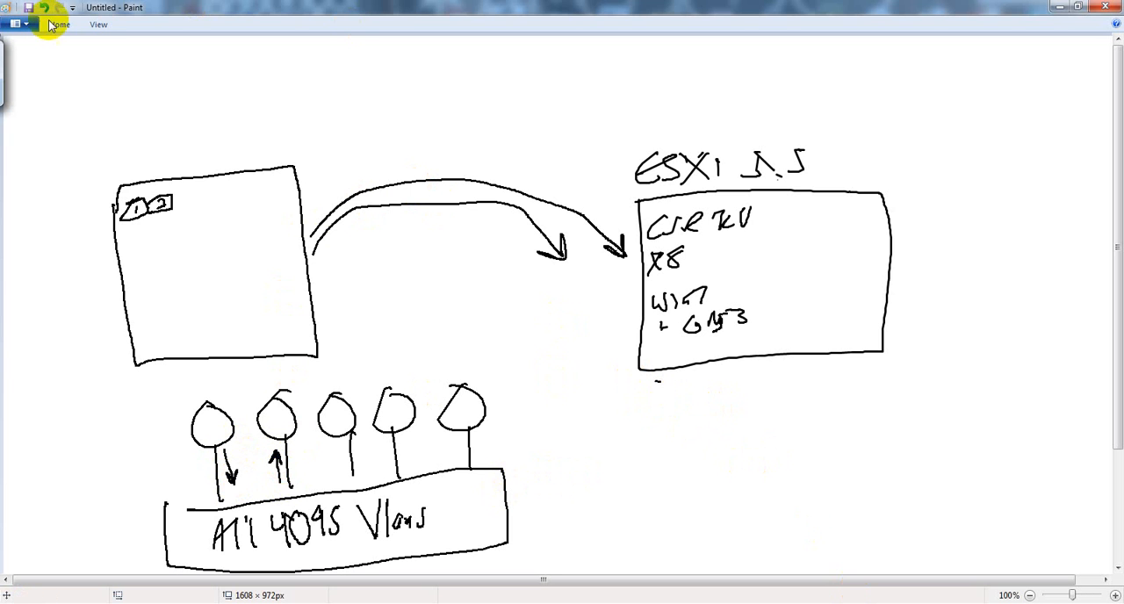
Step: Open the recent picture INE CCIE v5 Topology in Paint and underline the G1.45 labels beside R4 and R5
key(super)
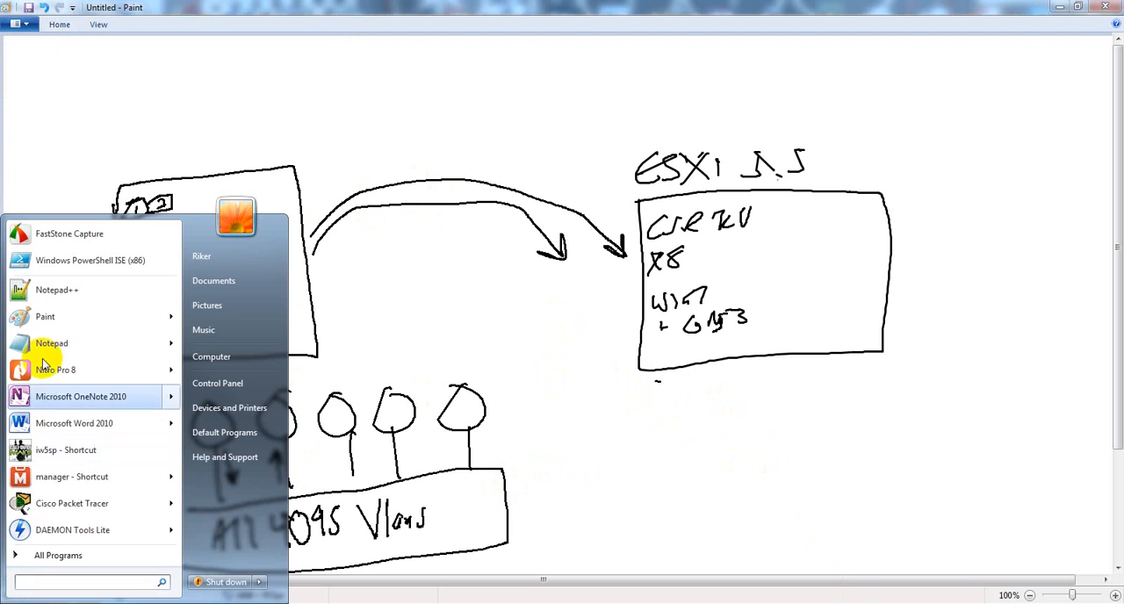
mouse_move(91, 321)
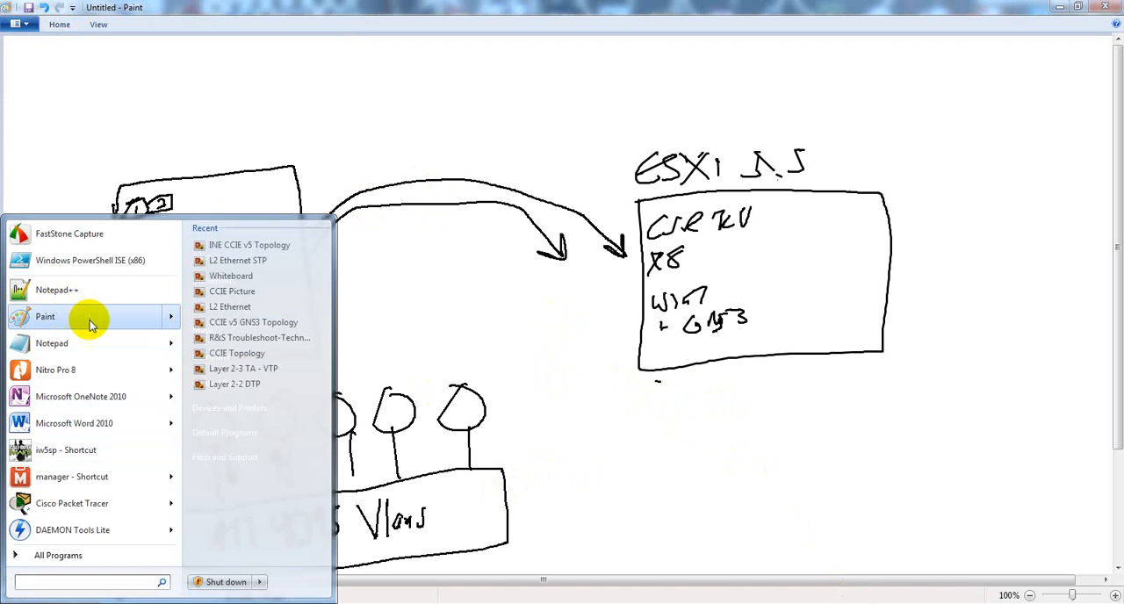
click(261, 244)
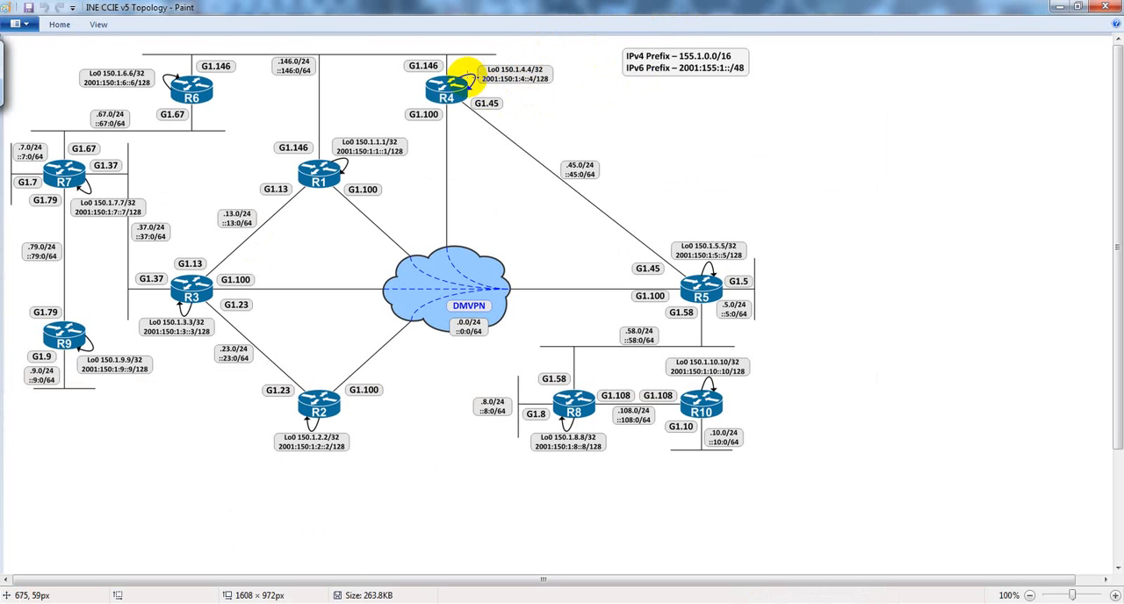
drag(489, 112, 501, 106)
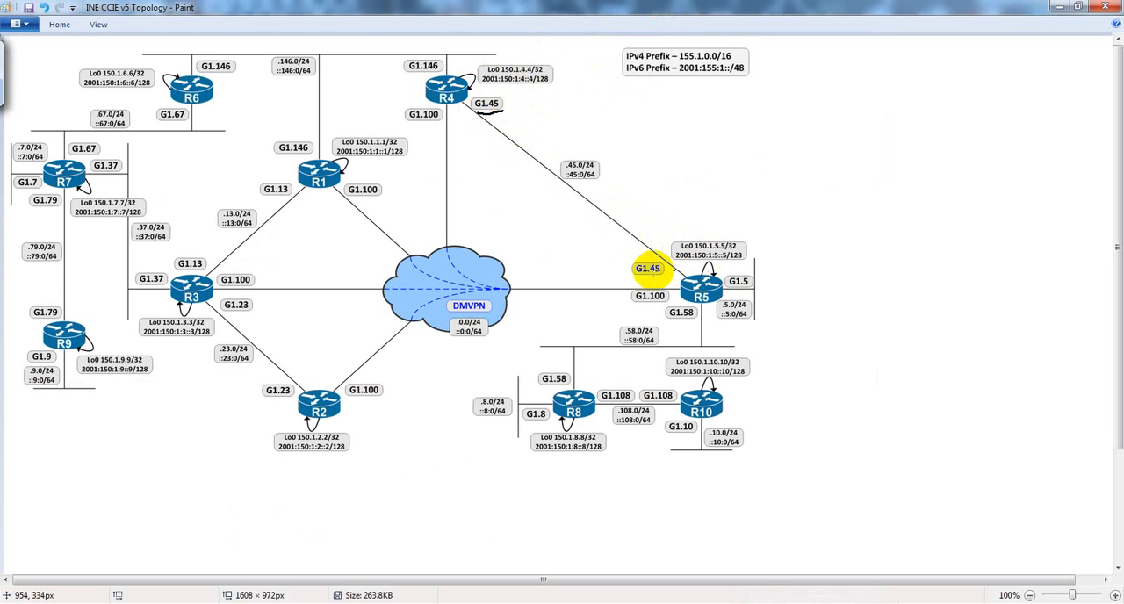
drag(634, 276, 674, 274)
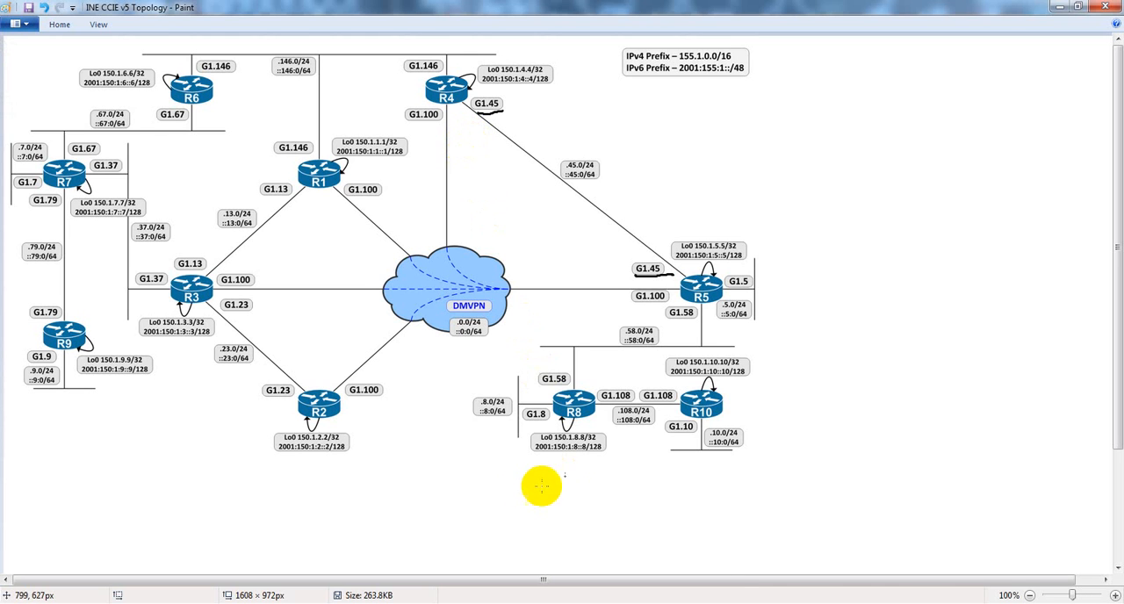
Step: Switch to the vSphere Client and examine the ESXi host's resource allocation and its hardware and memory summary
click(677, 603)
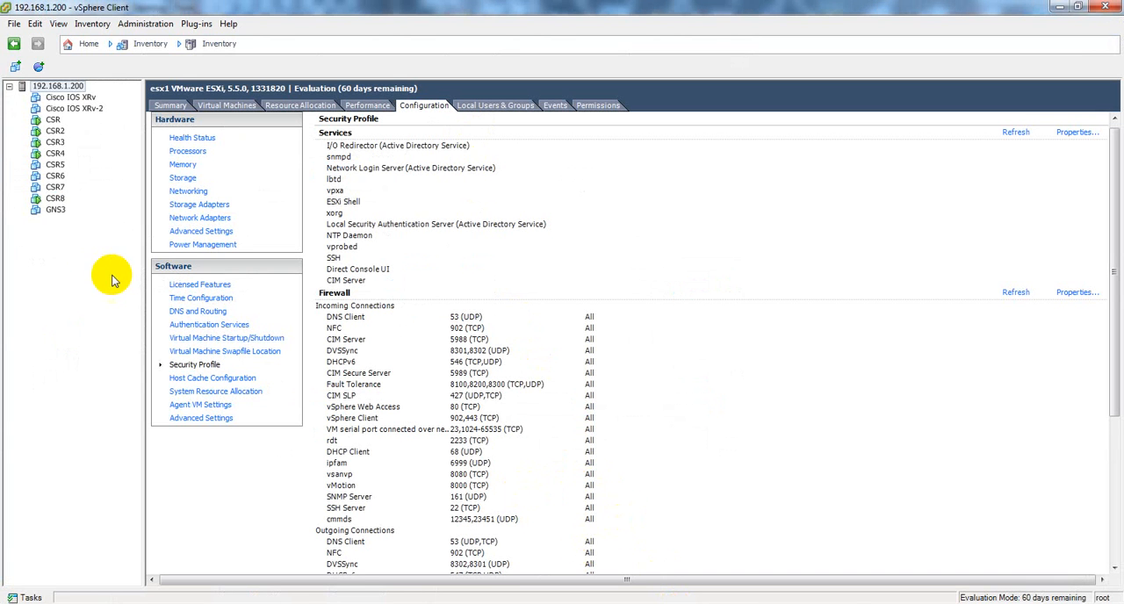
click(53, 213)
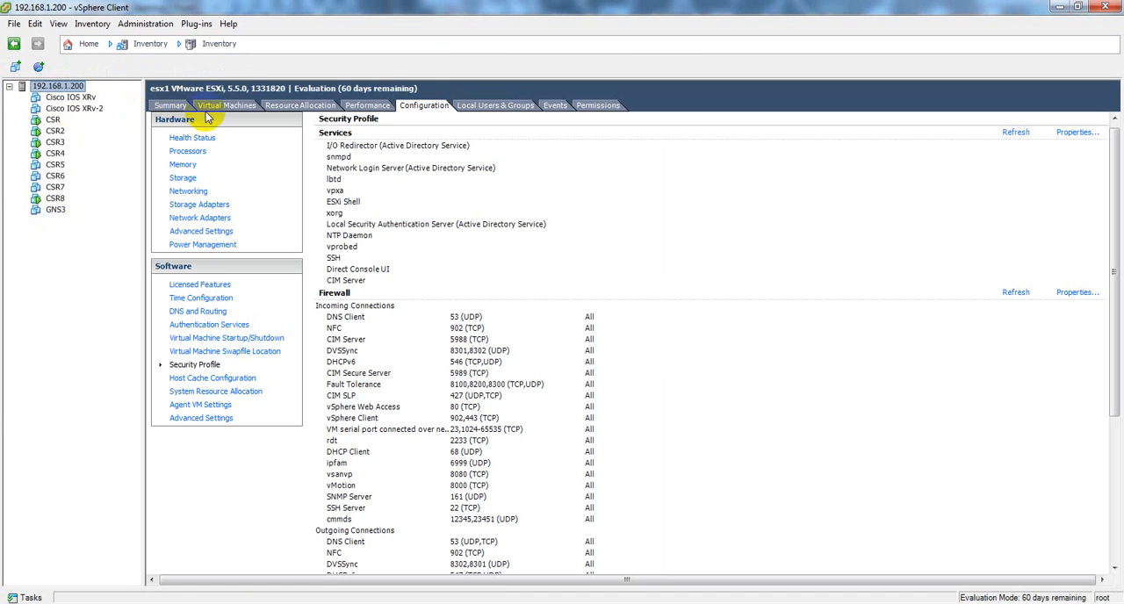
click(295, 105)
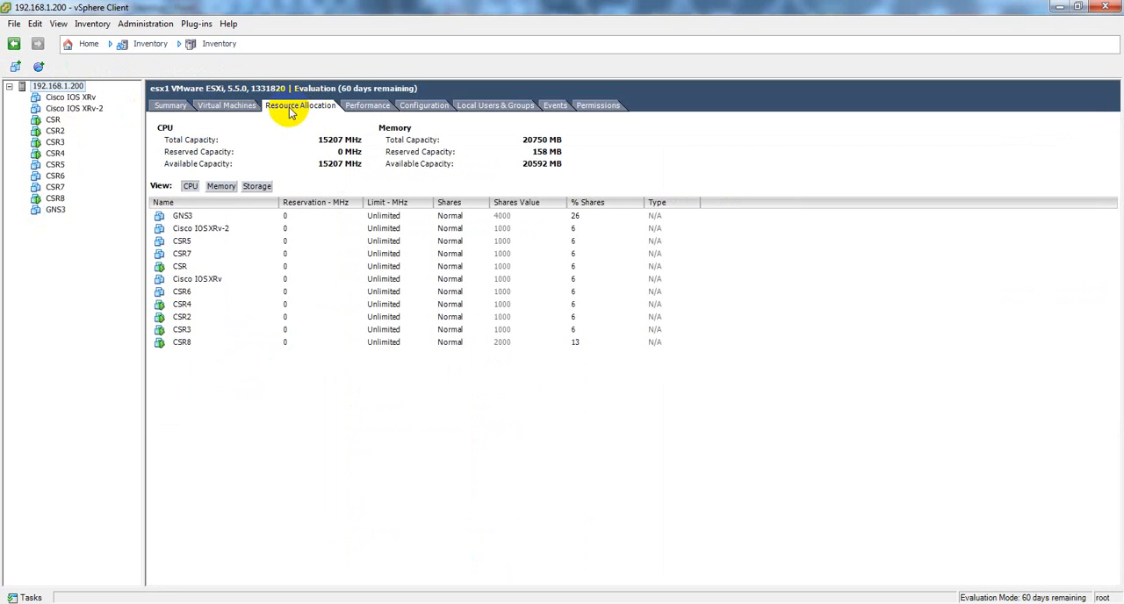
click(170, 106)
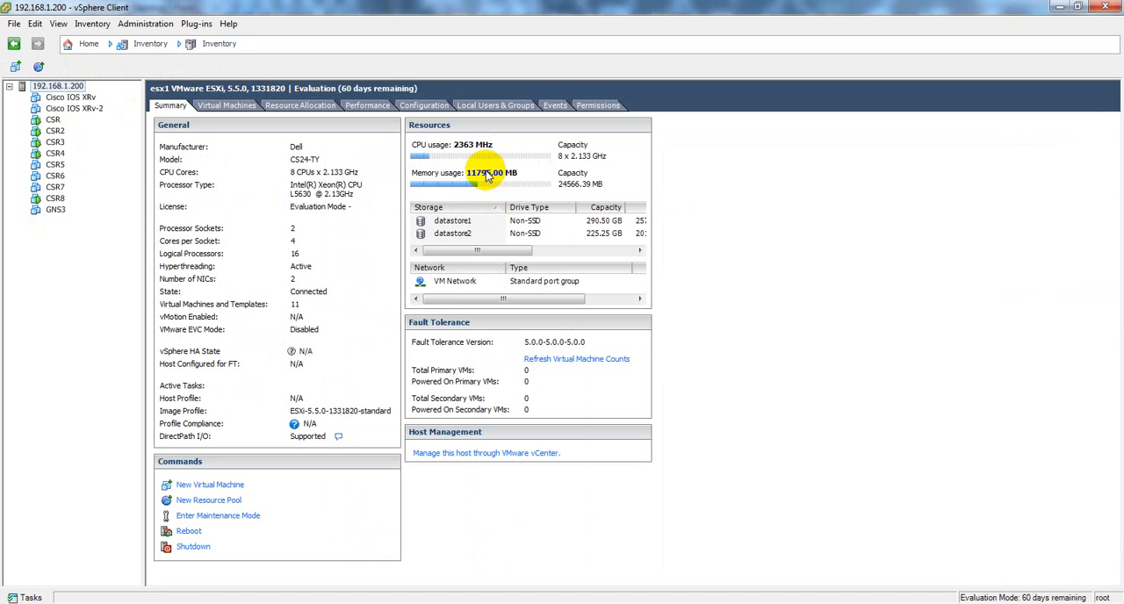
Step: Power on the Cisco IOS XRv virtual machine and display its console
click(69, 98)
right_click(70, 102)
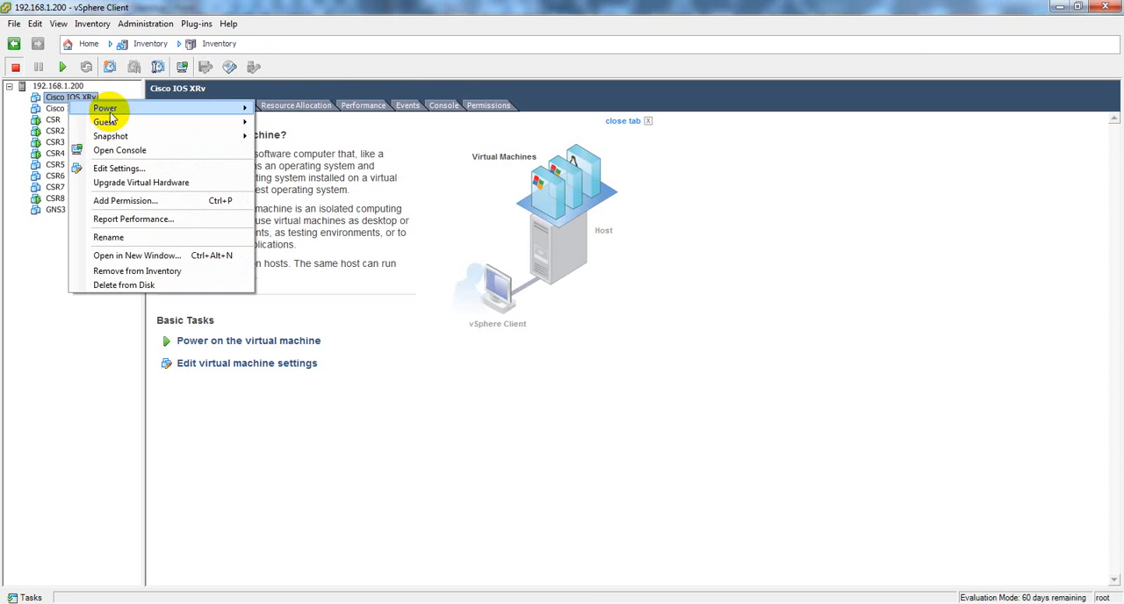
mouse_move(249, 108)
click(292, 111)
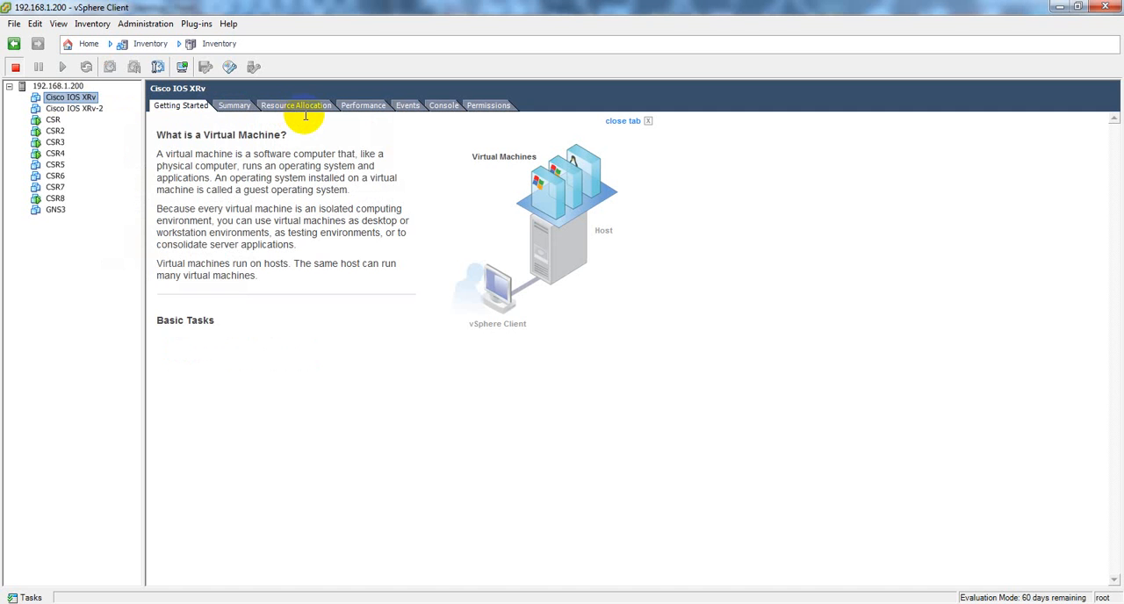
click(446, 107)
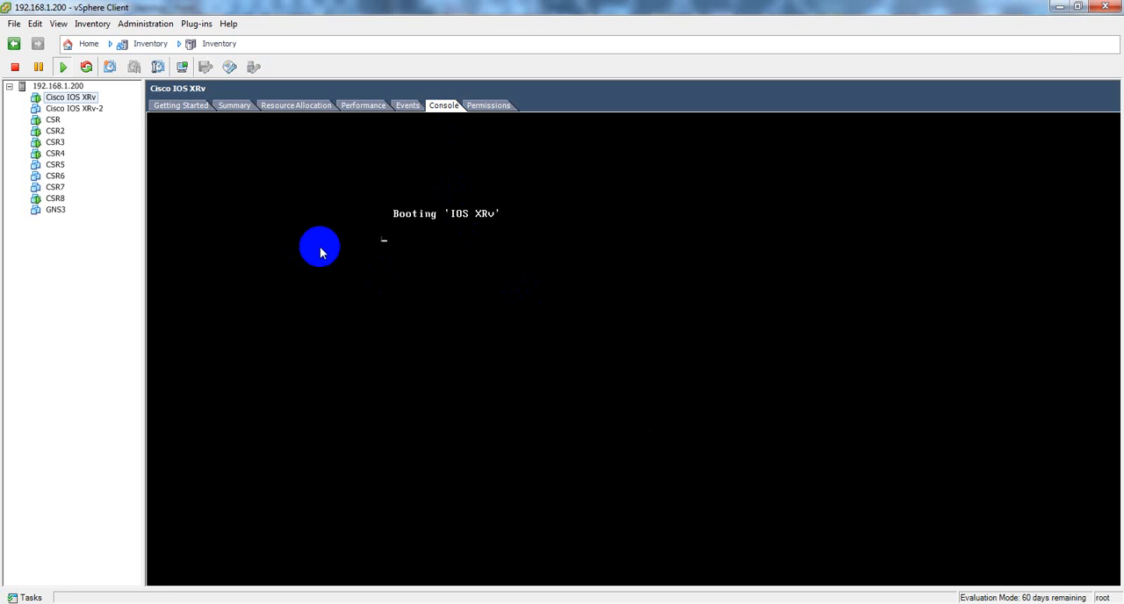
Step: Check the network adapter 2 and serial port 1 configuration in the Cisco IOS XRv virtual machine's settings
right_click(73, 98)
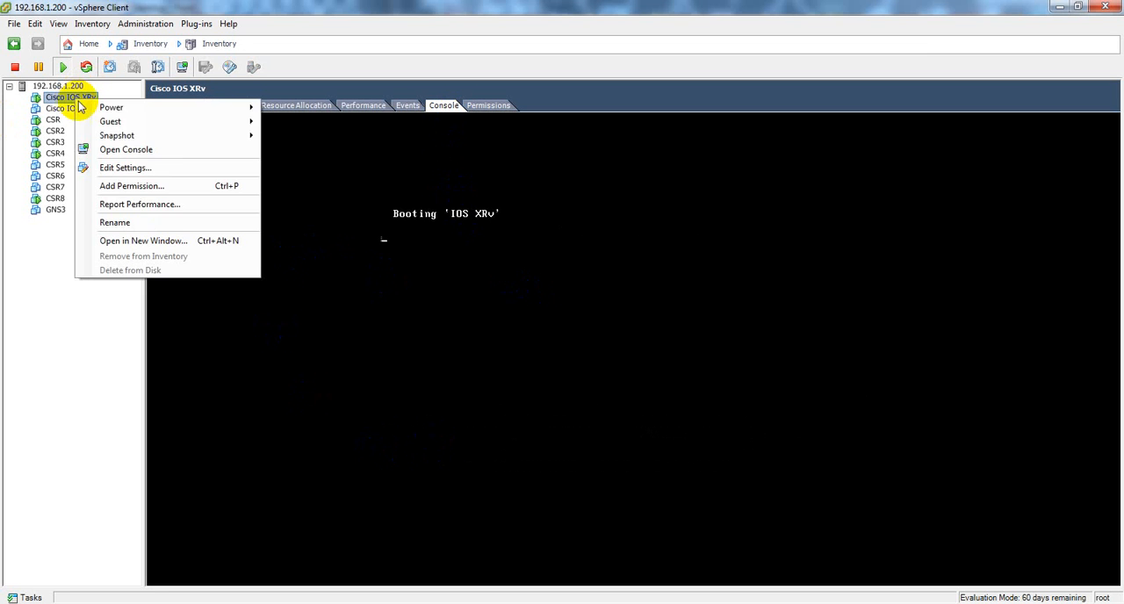
click(145, 169)
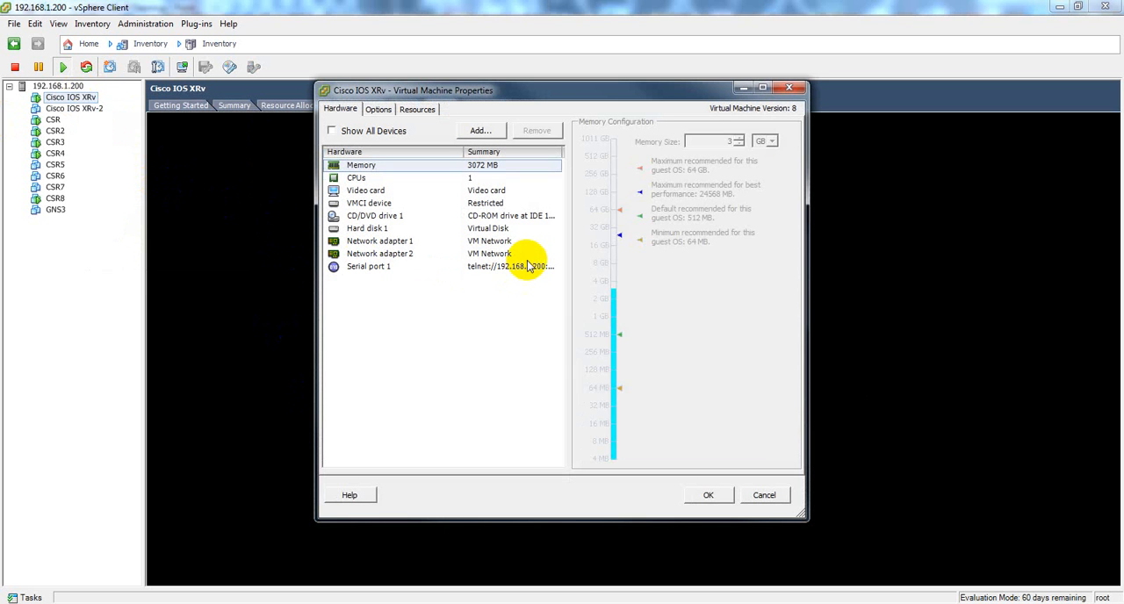
click(522, 253)
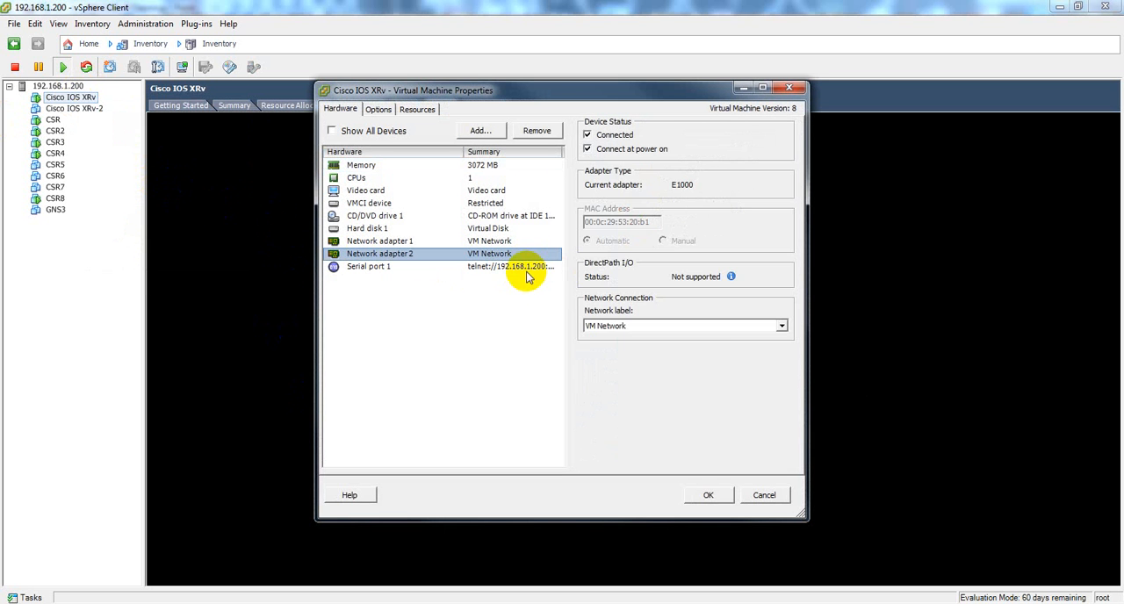
click(524, 266)
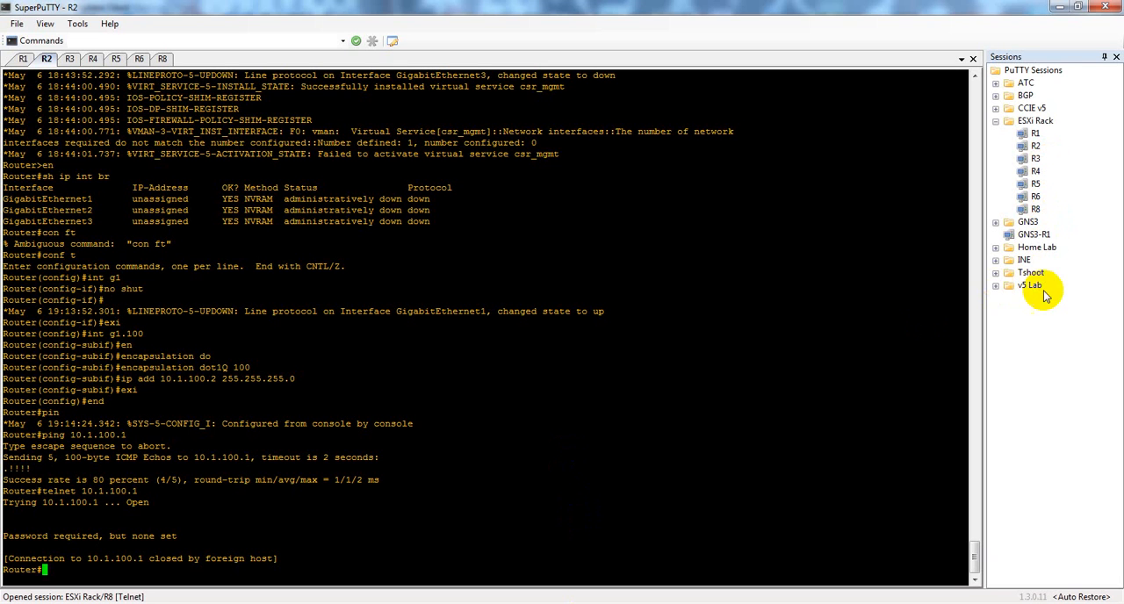
Step: In SuperPuTTY, start a new session in the ESXi Rack folder named XR1 with host 192.168.1.200
click(1033, 123)
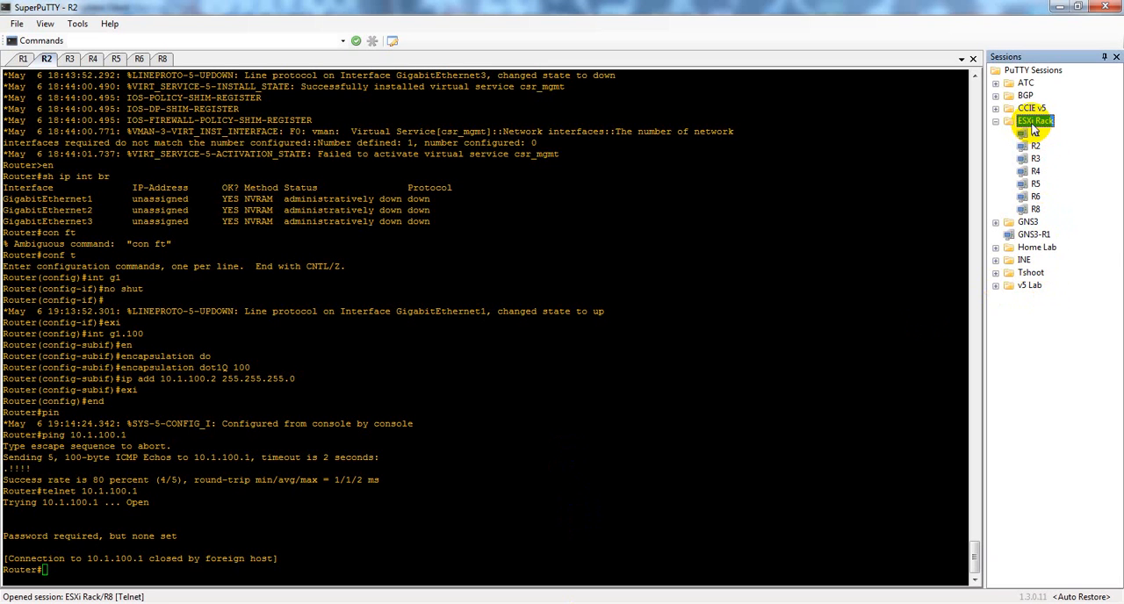
right_click(1034, 129)
click(1057, 139)
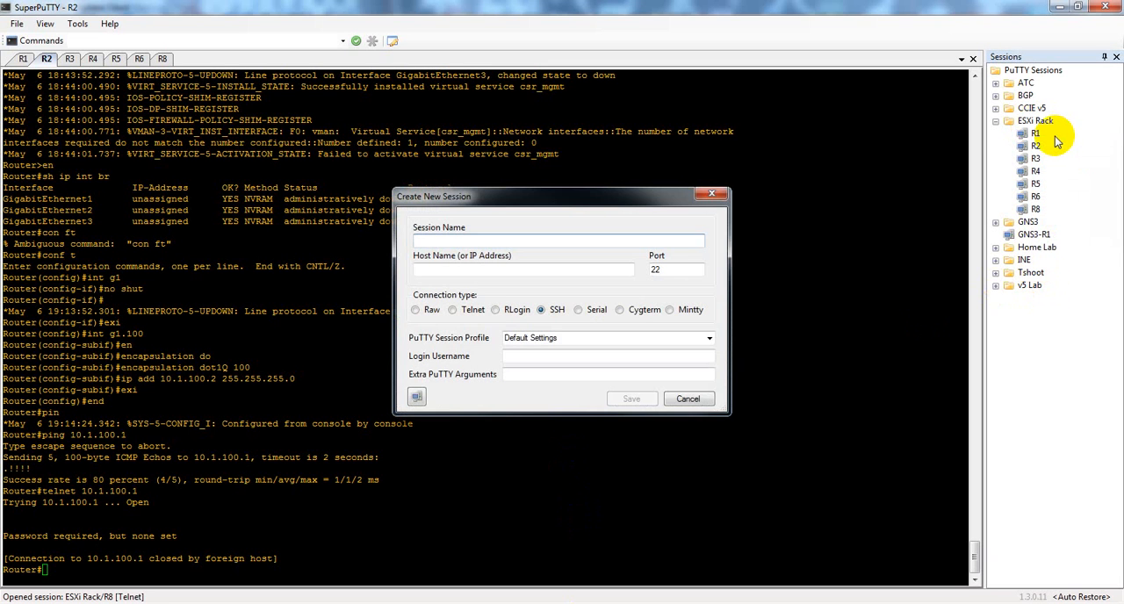
click(496, 240)
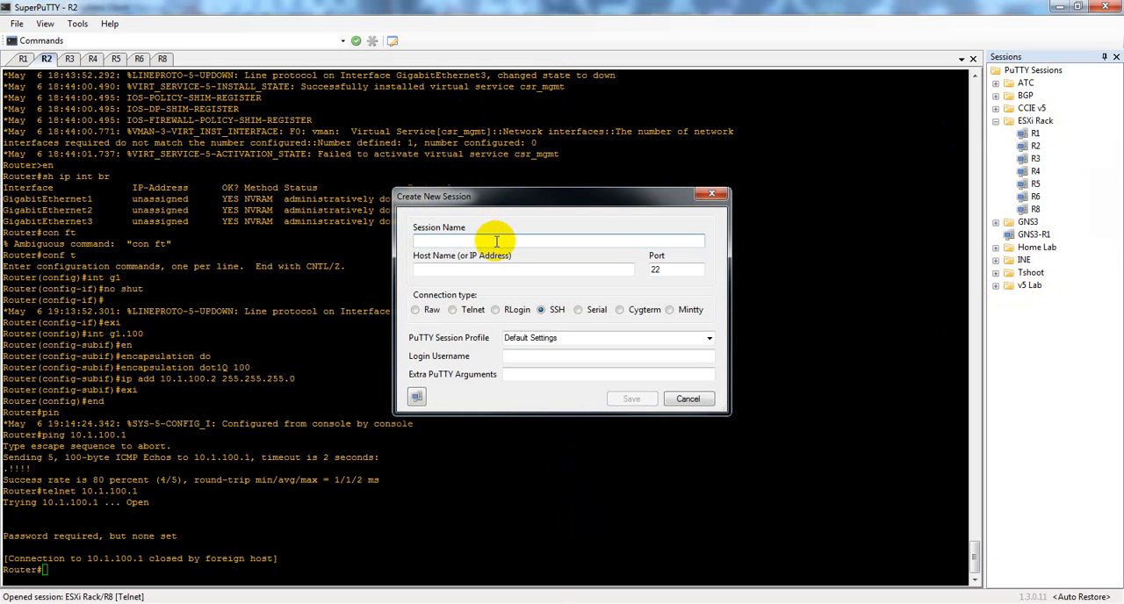
text(XR1)
key(Tab)
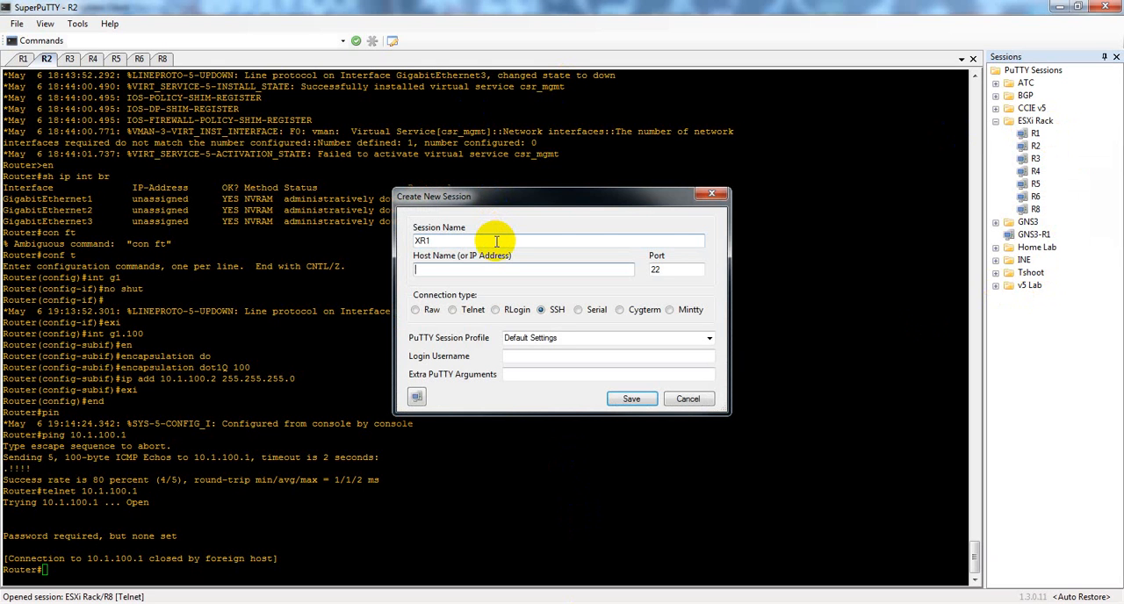
text(192.168.1.200)
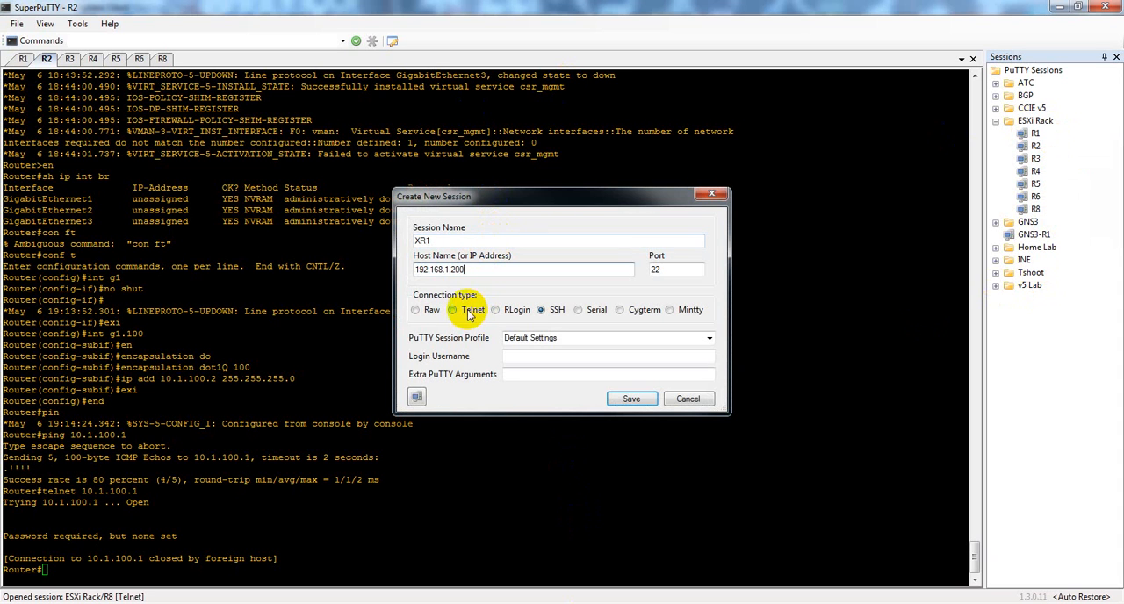
Step: Set the new XR1 session to Telnet on port 2401 and save it
click(469, 312)
click(680, 272)
key(BackSpace)
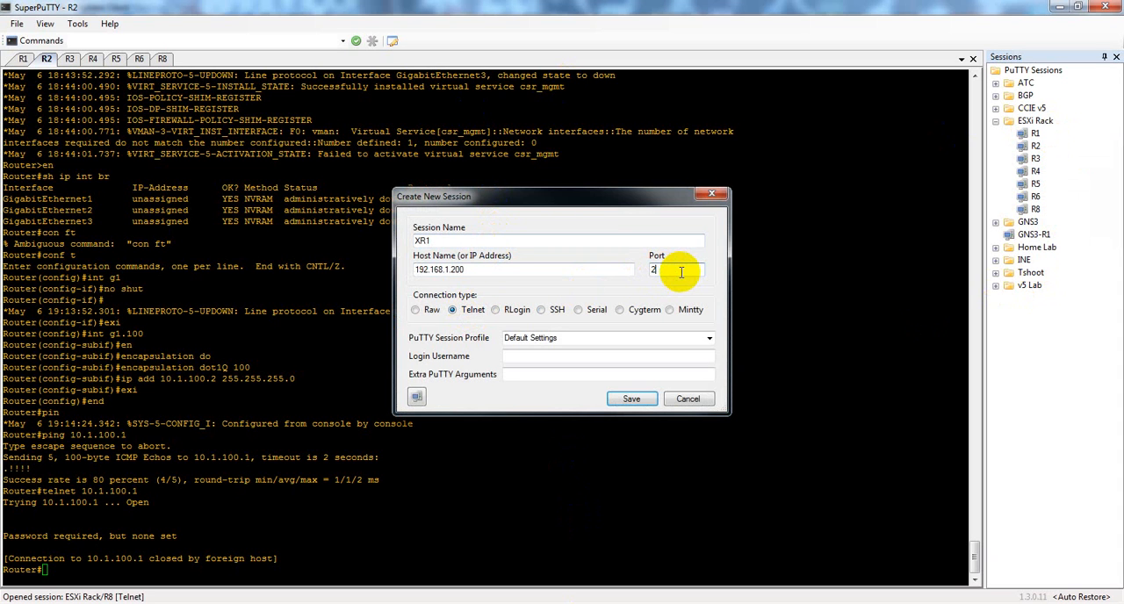
text(401)
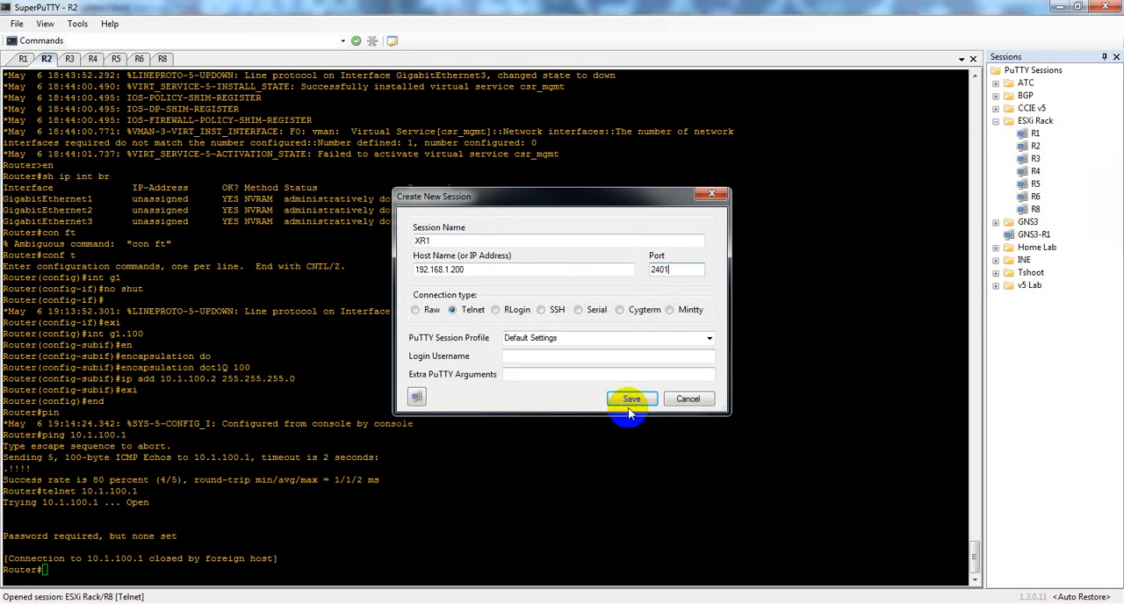
click(629, 402)
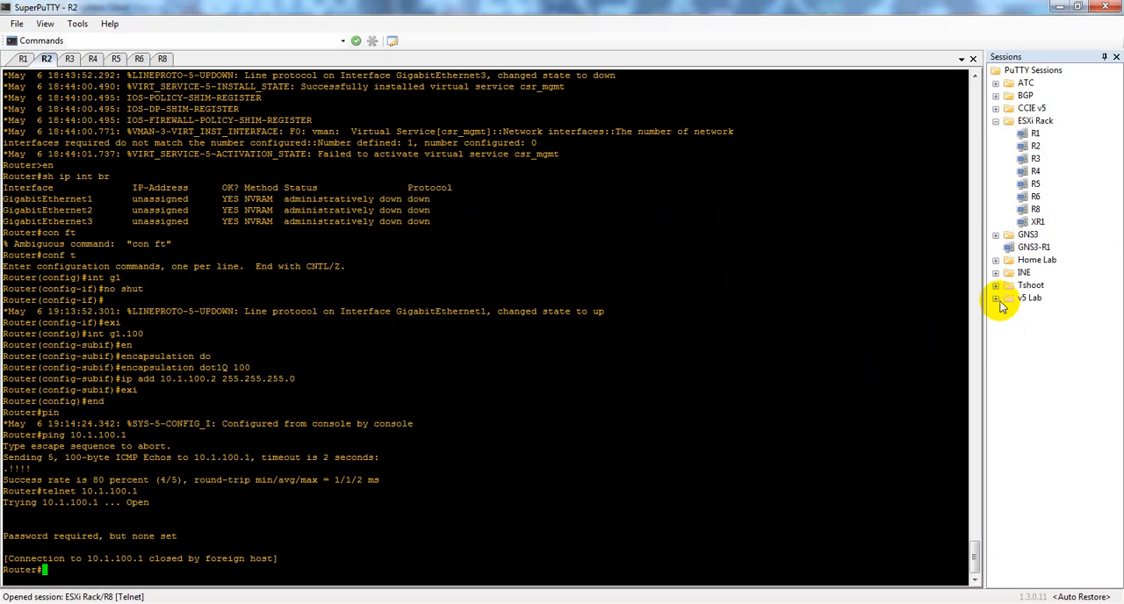
Step: Connect to the XR1 session and enter configuration mode on the router with conf t
right_click(1038, 223)
click(1018, 298)
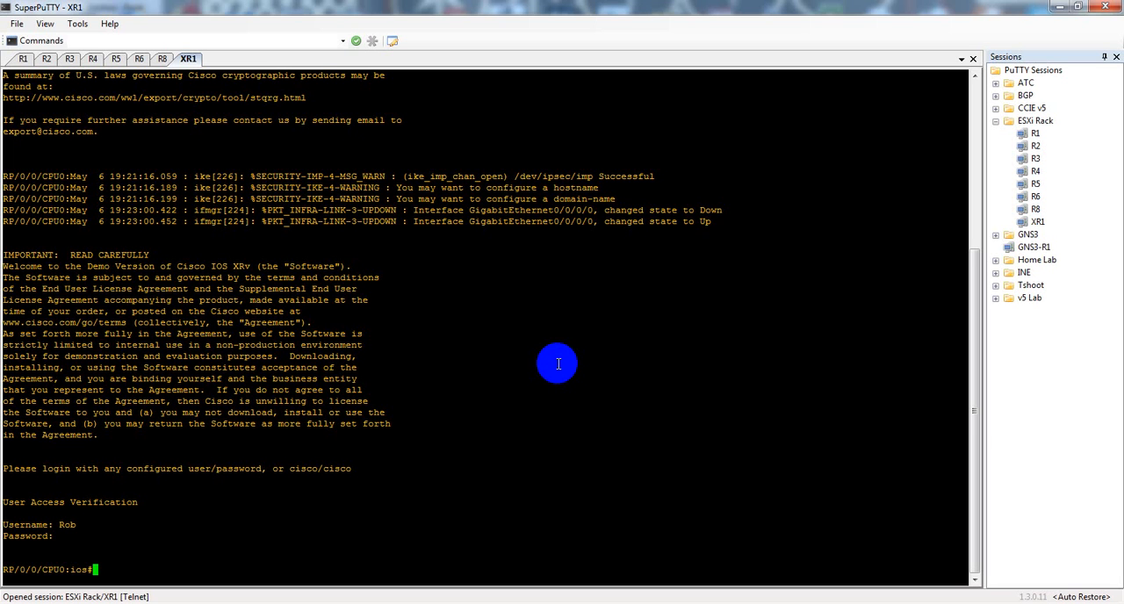
text(conf t)
key(Return)
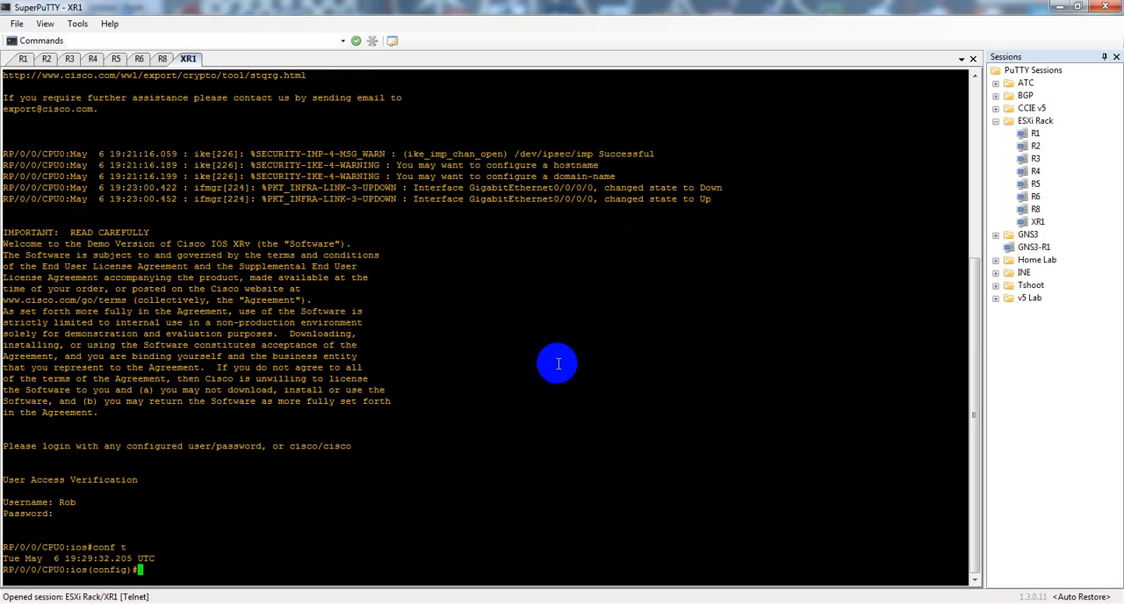
Step: Try to show the line section of XR1's running configuration with do sho run | sec line
text(do sho run | sec line)
key(Return)
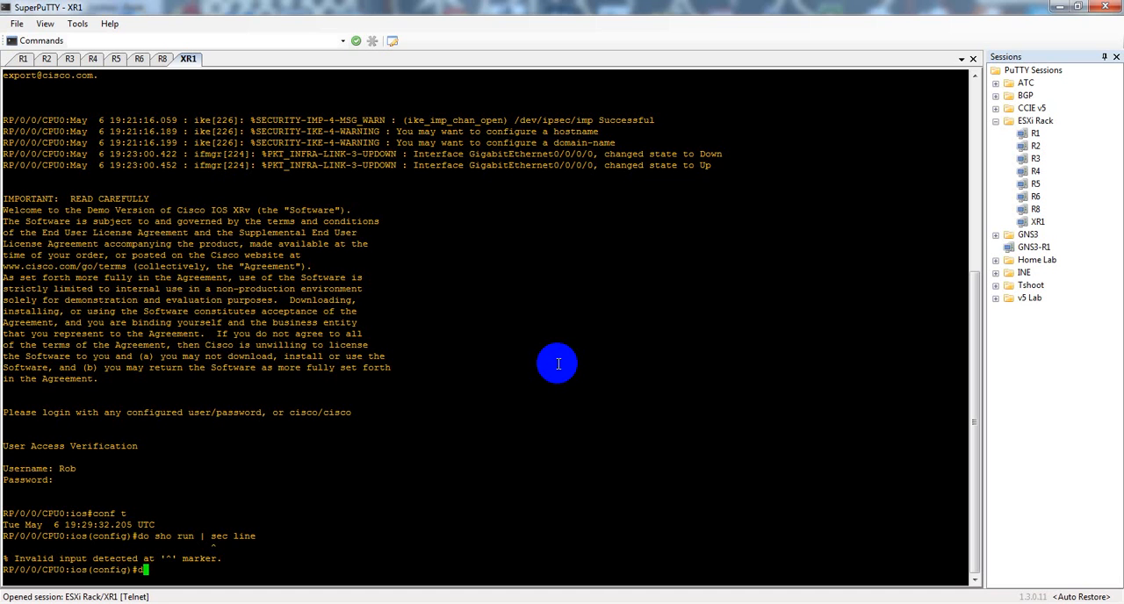
Step: Change the filter to beg and run do sho run | beg line on XR1
key(Up)
key(Left)
key(Left)
key(Left)
key(Left)
key(BackSpace)
key(BackSpace)
key(BackSpace)
key(BackSpace)
text(beg)
key(Return)
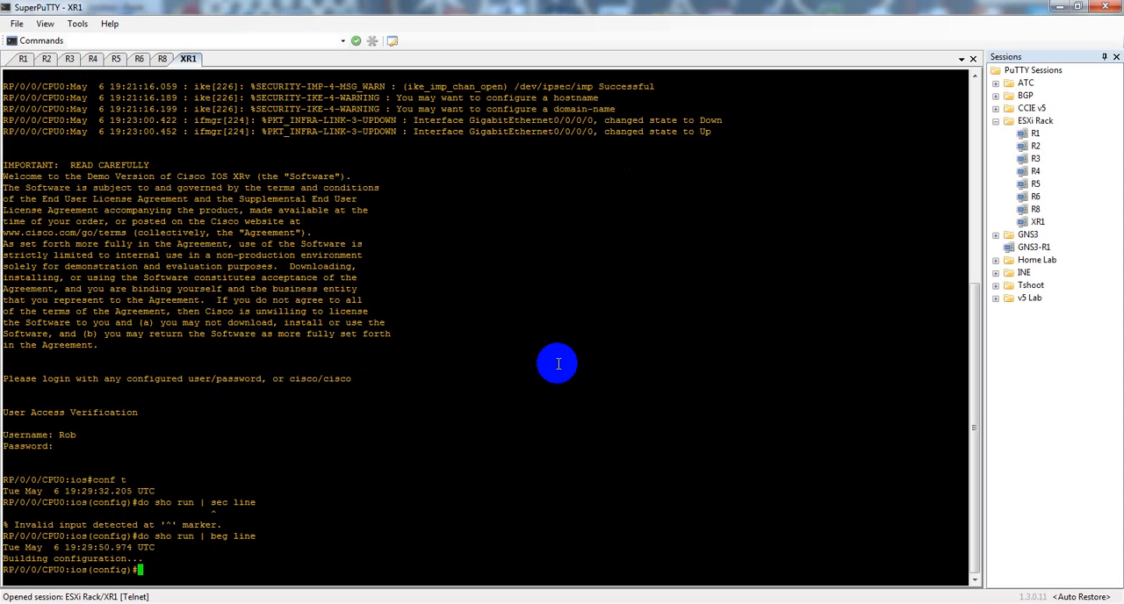
key(Return)
Step: Enter line con 0 on XR1 and apply no exec-timeout 0 0 to the console line
key(Return)
key(Return)
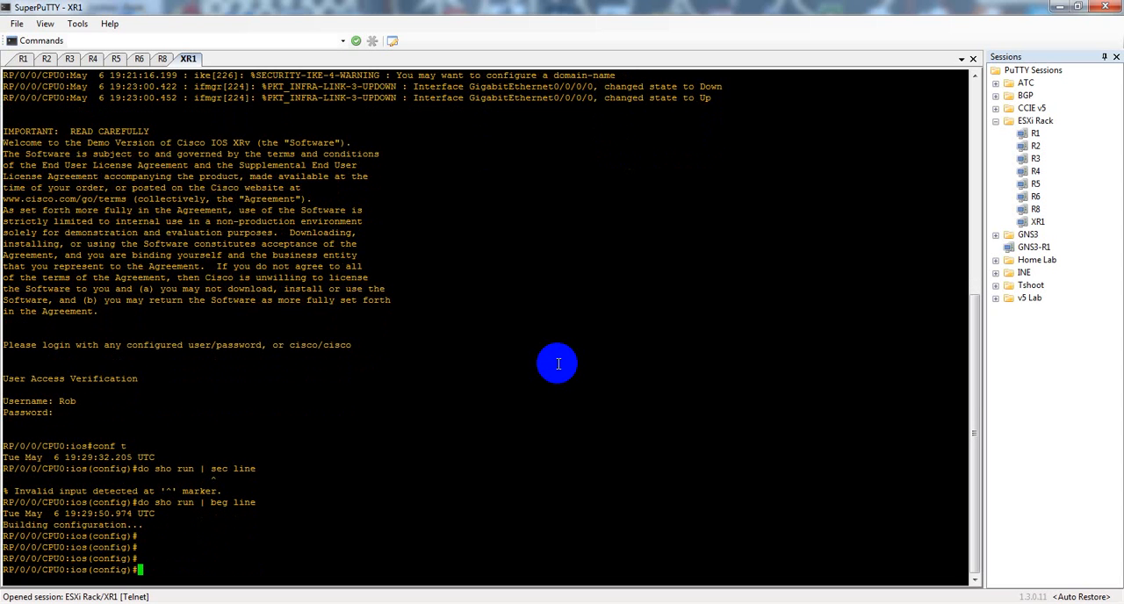
text(line con 0)
key(Return)
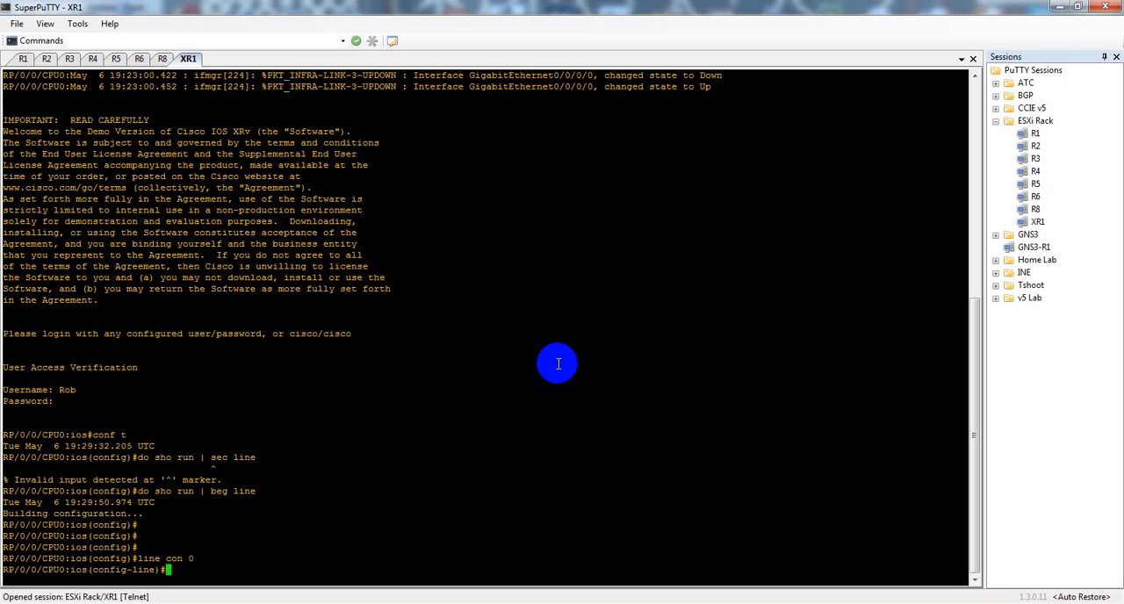
text(exe)
key(Tab)
text(0 0)
key(Return)
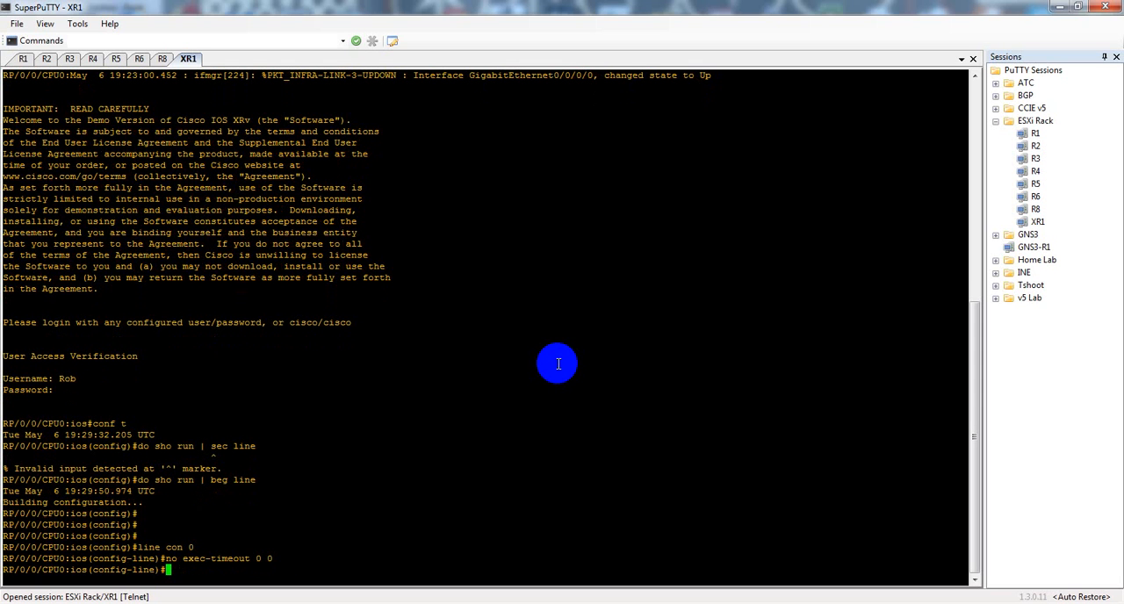
Step: Leave configuration mode on XR1 and commit the uncommitted changes
key(ctrl+z)
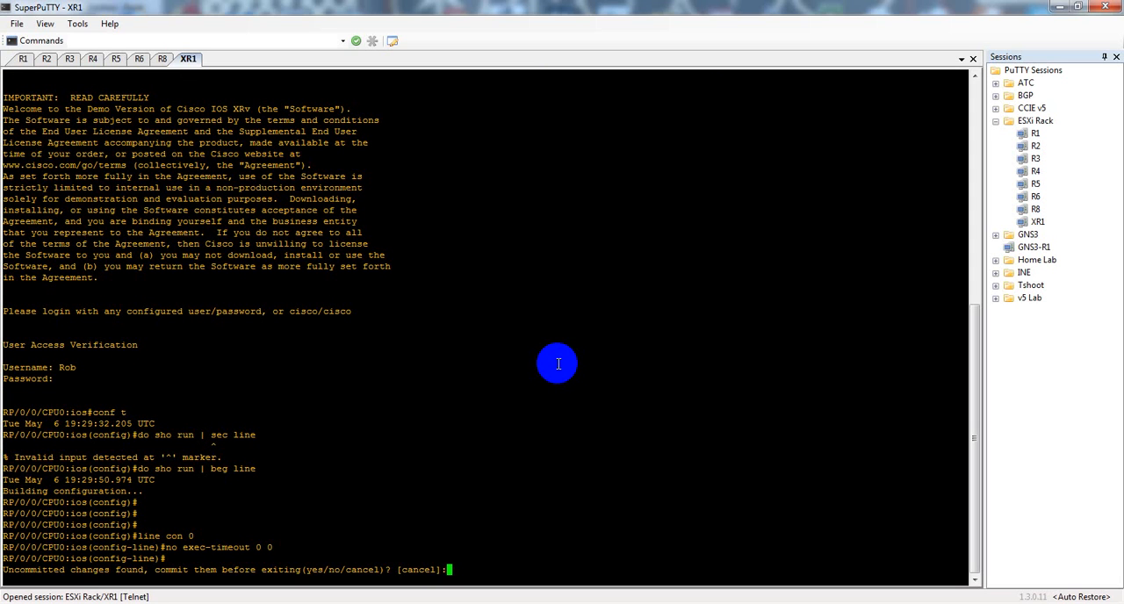
text(yes)
key(Return)
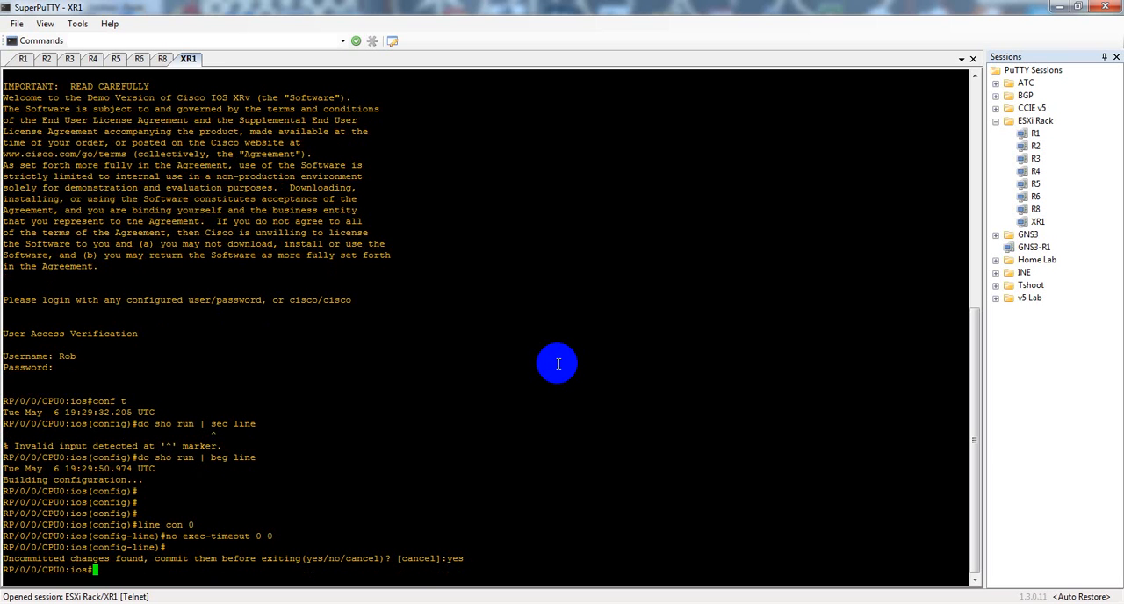
Step: Display XR1's full running configuration with sho run
text(sho run)
key(Return)
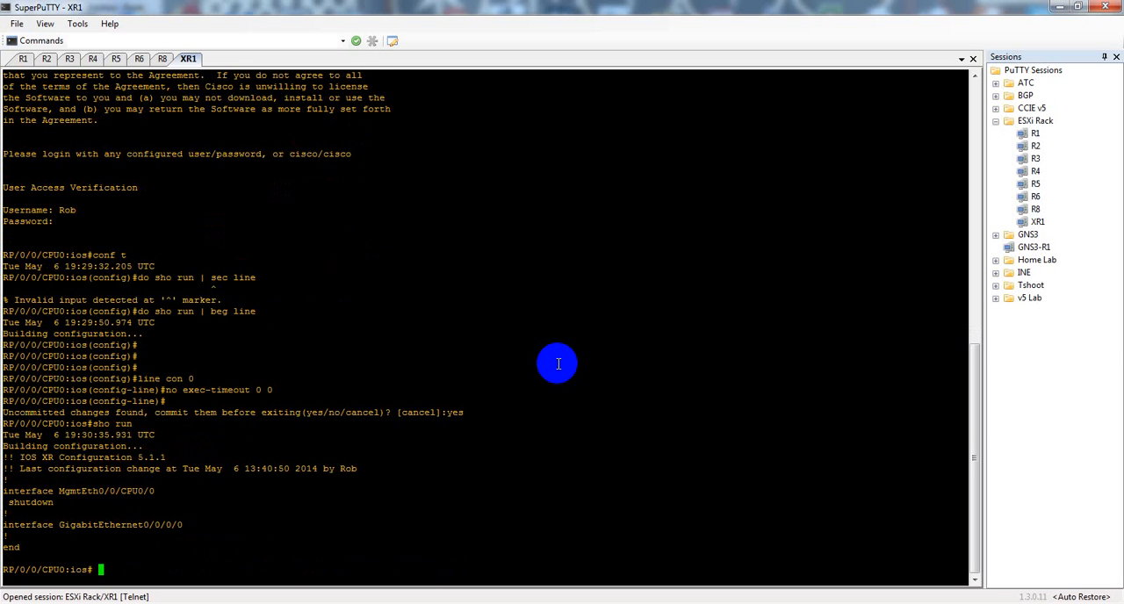
key(BackSpace)
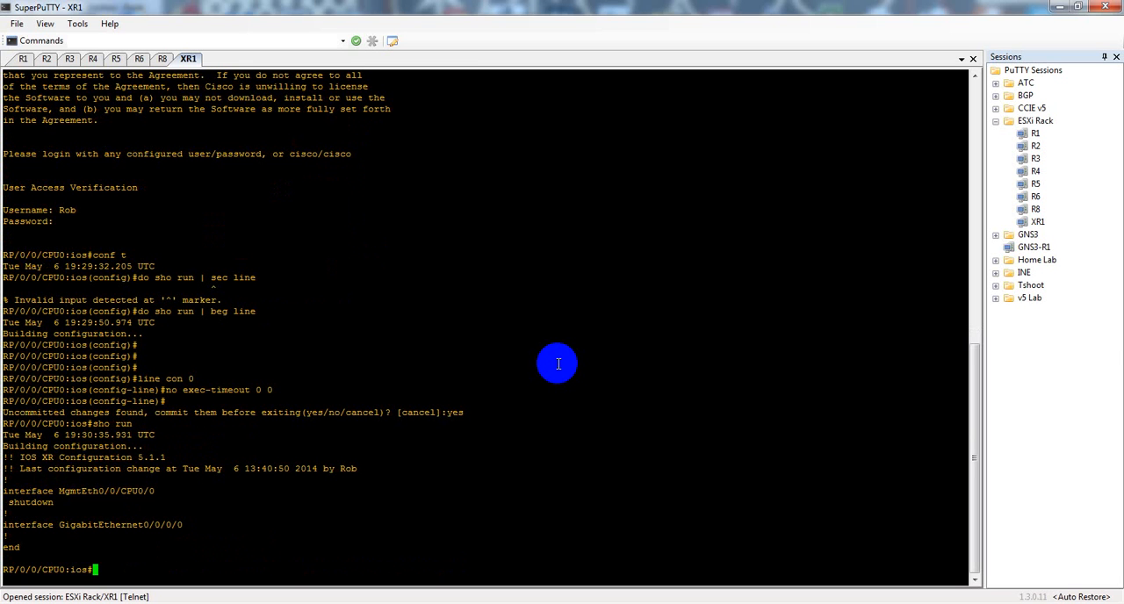